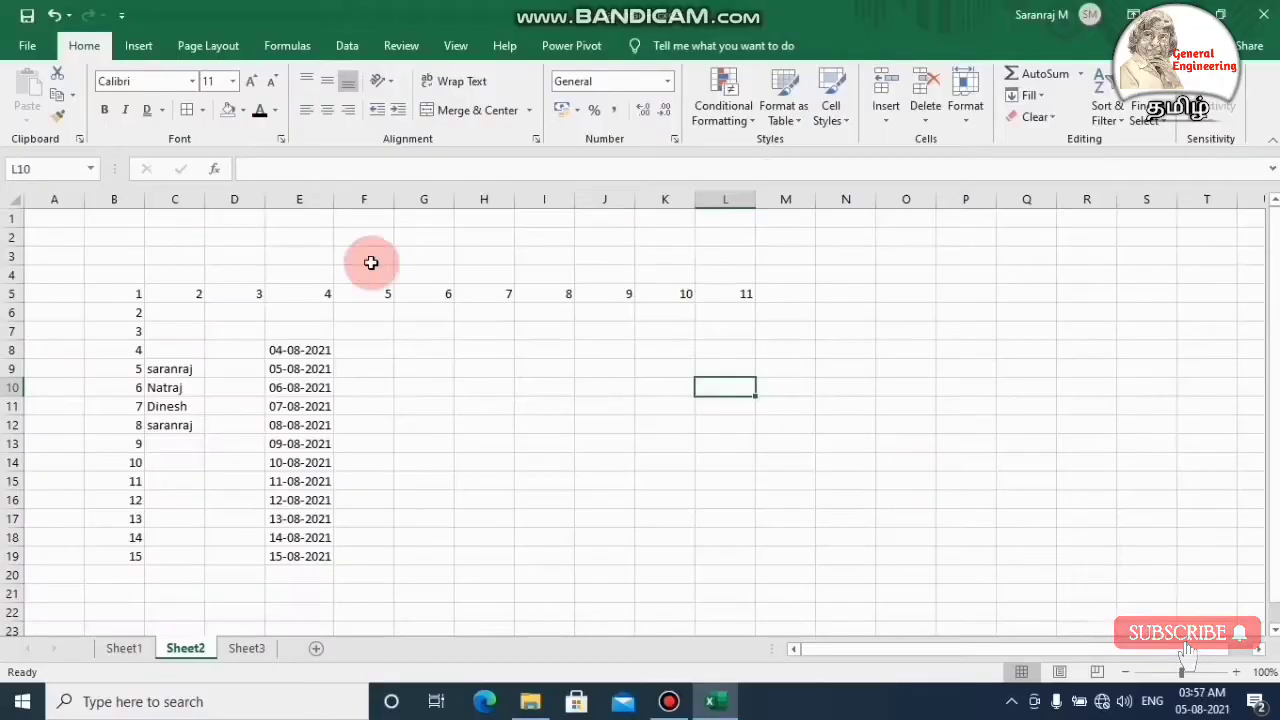
Select the numbers in B5:B19 and bring up the Highlight Cells Rules choices
{"action": "left_click", "coordinate": [725, 107]}
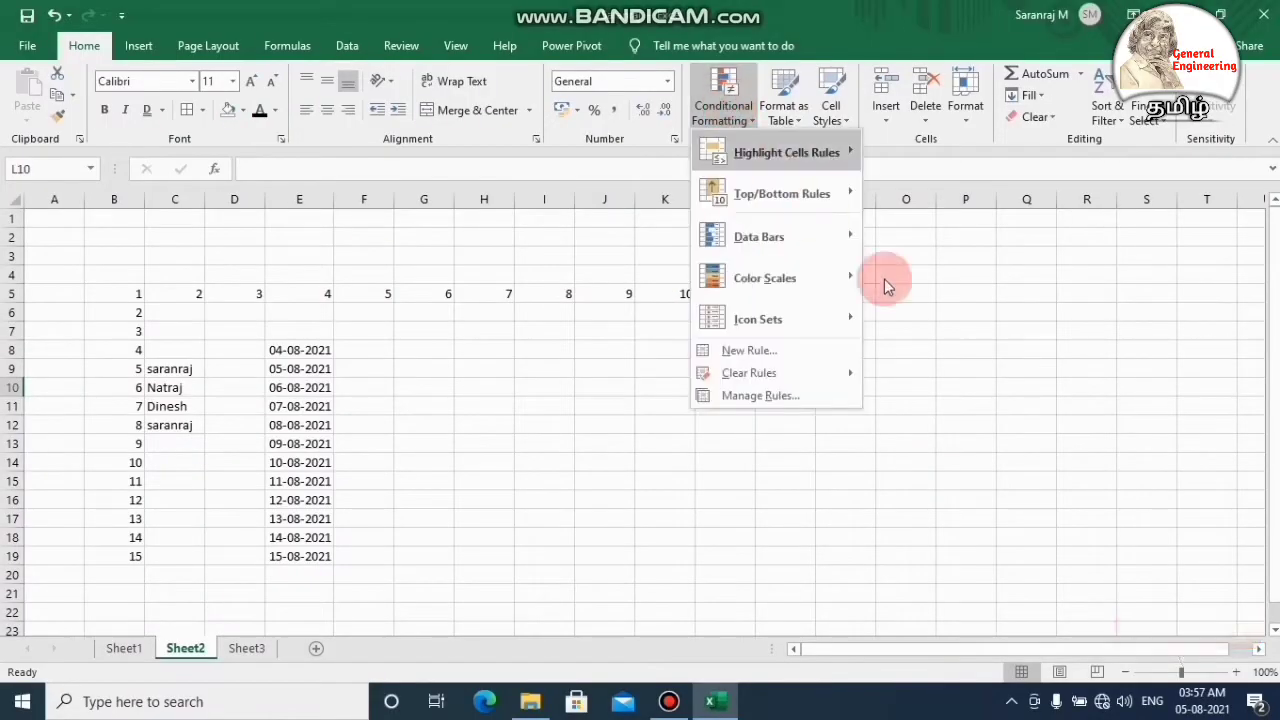
{"action": "left_click", "coordinate": [900, 320]}
{"action": "left_click", "coordinate": [118, 292]}
{"action": "left_click_drag", "start_coordinate": [118, 292], "coordinate": [140, 543]}
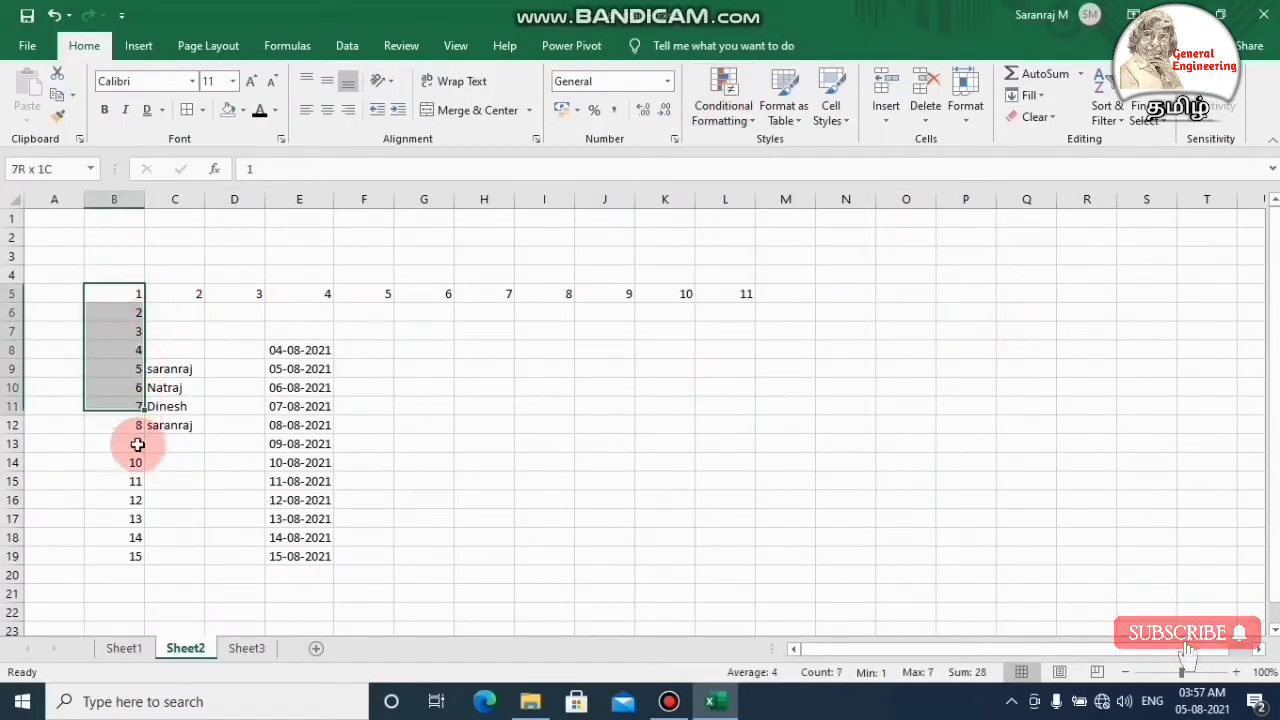
{"action": "left_click", "coordinate": [733, 112]}
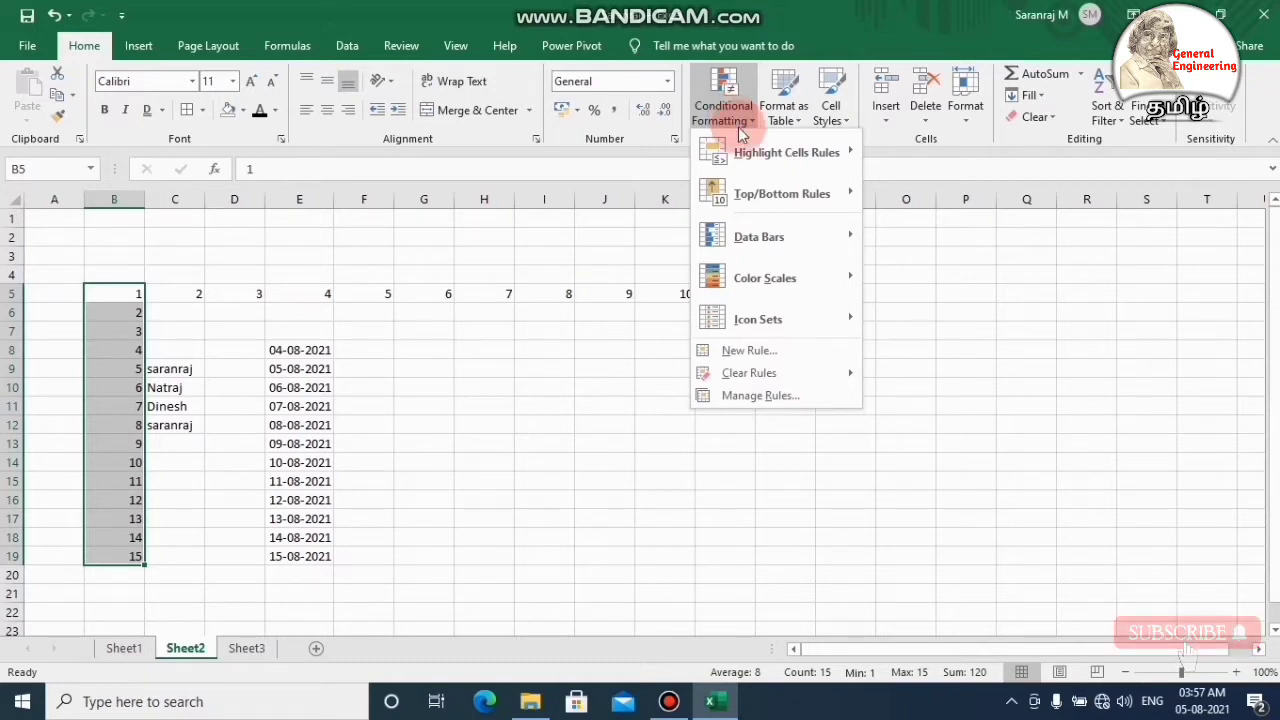
{"action": "mouse_move", "coordinate": [786, 153]}
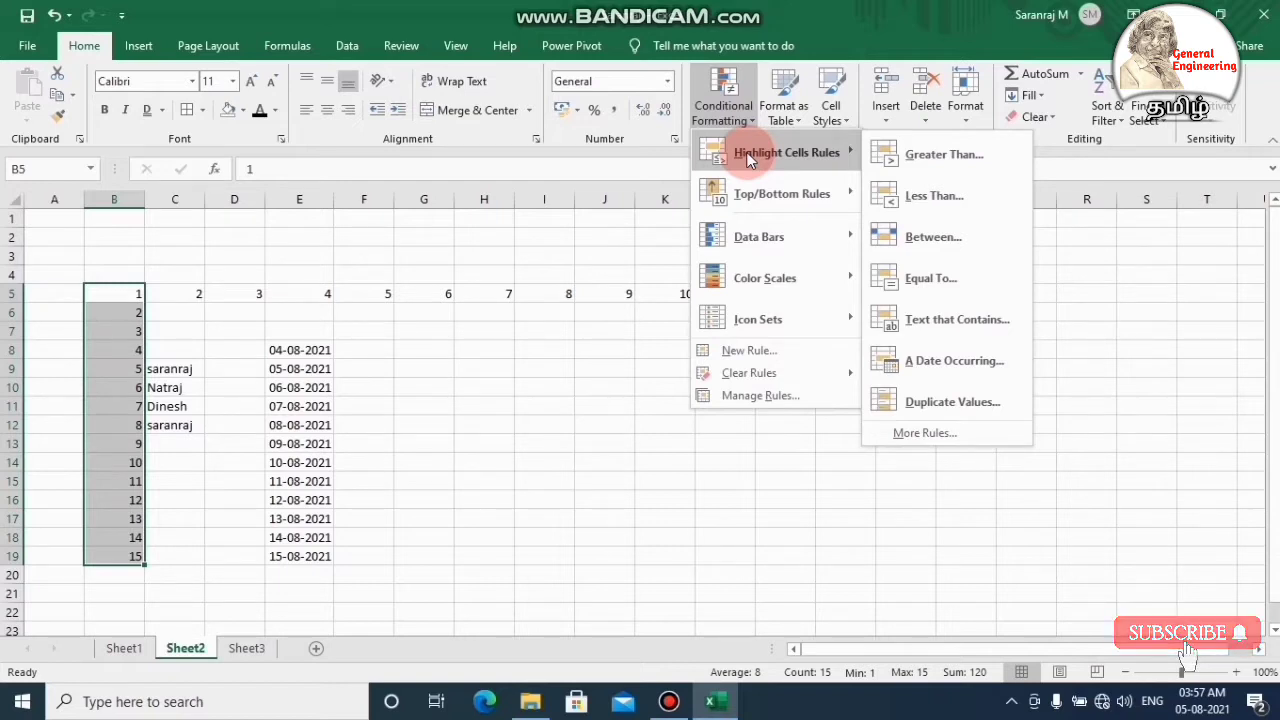
Preview a Greater Than rule on B5:B19 with threshold 3, then cancel it unapplied
{"action": "left_click", "coordinate": [913, 155]}
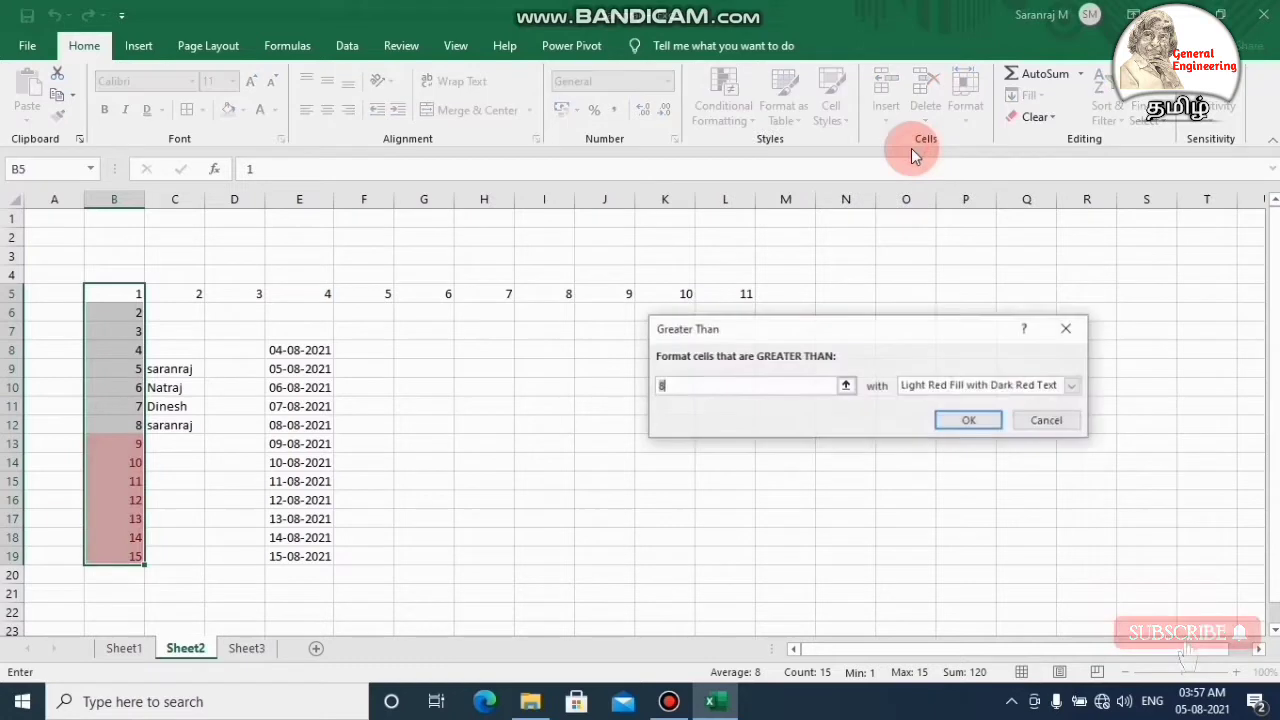
{"action": "left_click", "coordinate": [682, 387]}
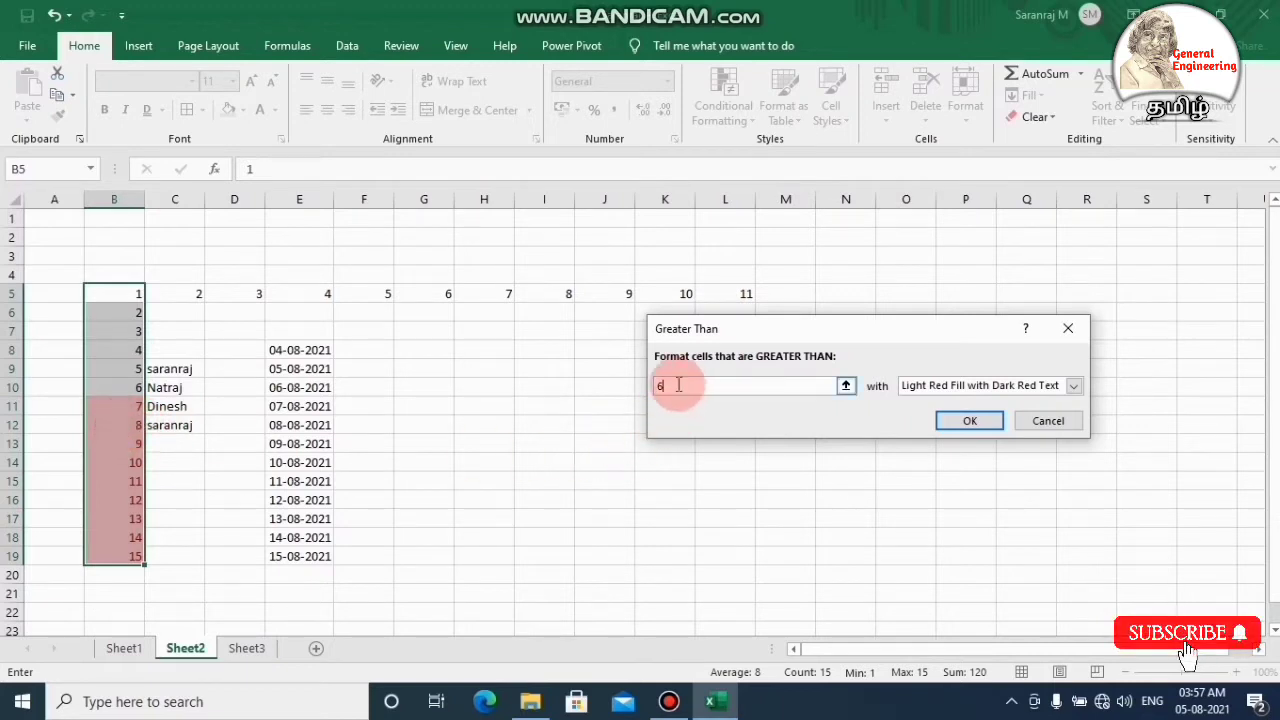
{"action": "type", "text": "3"}
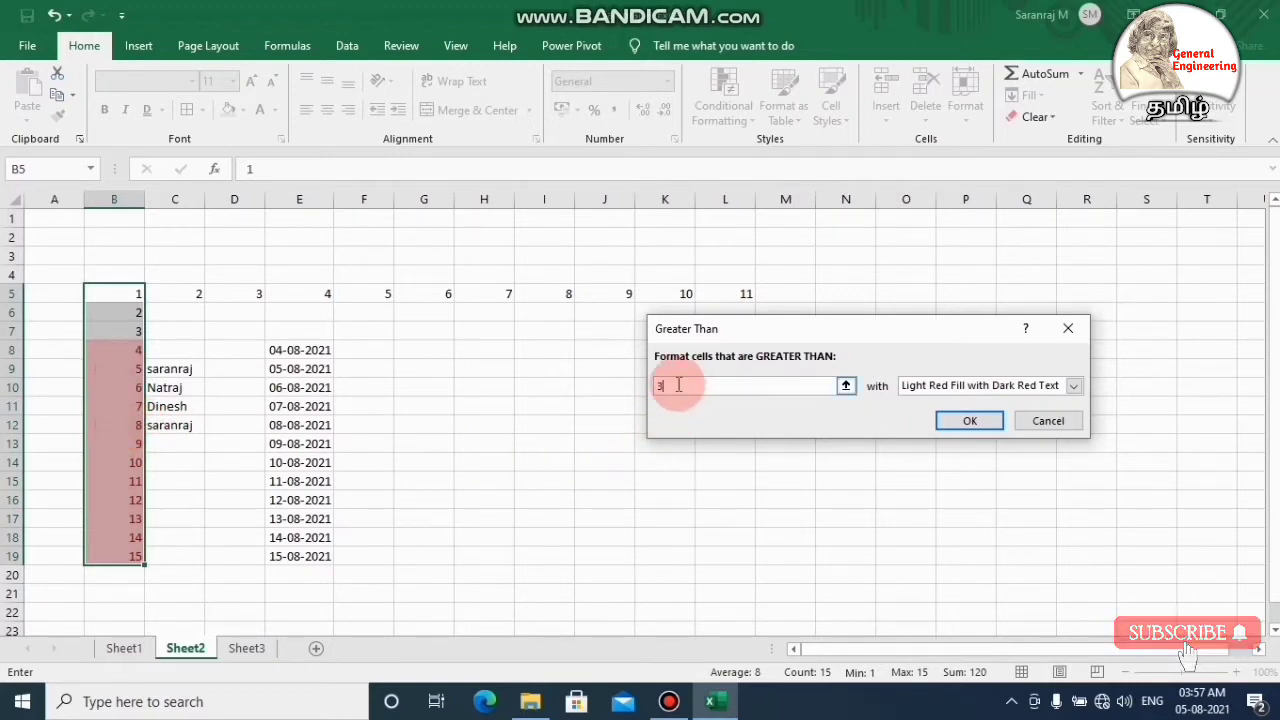
{"action": "left_click", "coordinate": [1056, 418]}
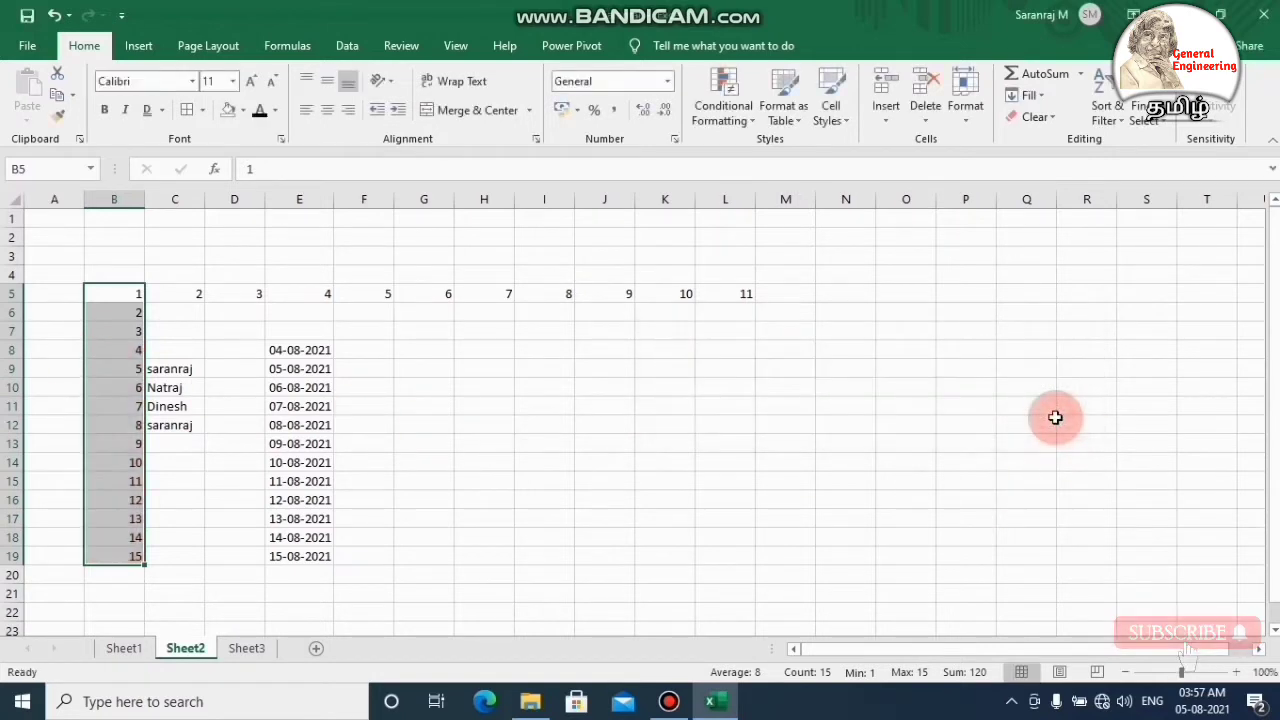
{"action": "left_click", "coordinate": [740, 128]}
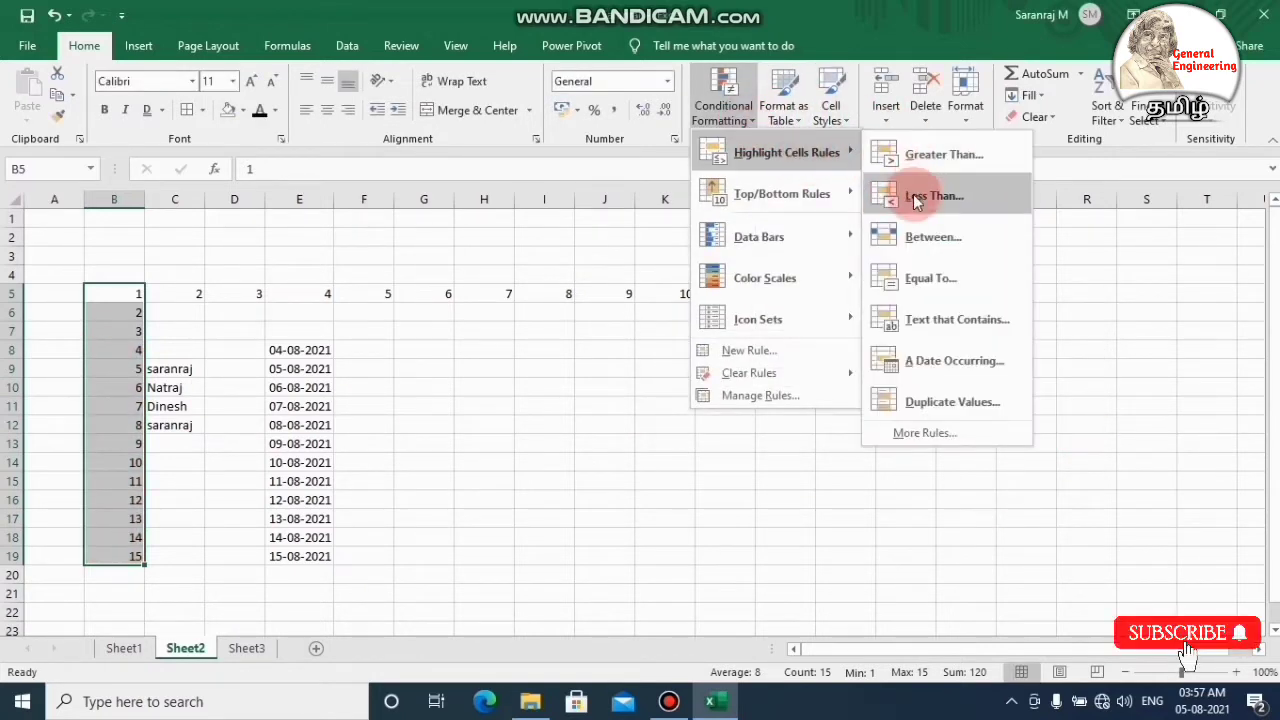
{"action": "left_click", "coordinate": [916, 197]}
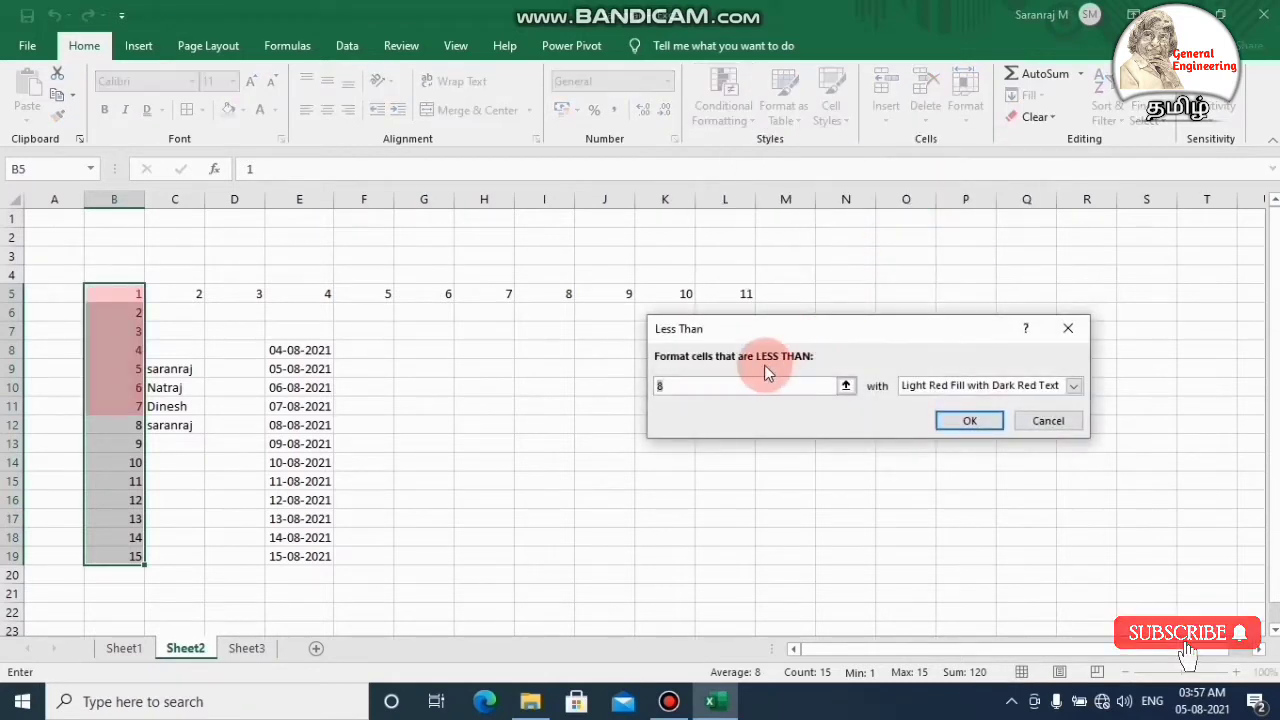
{"action": "type", "text": "5"}
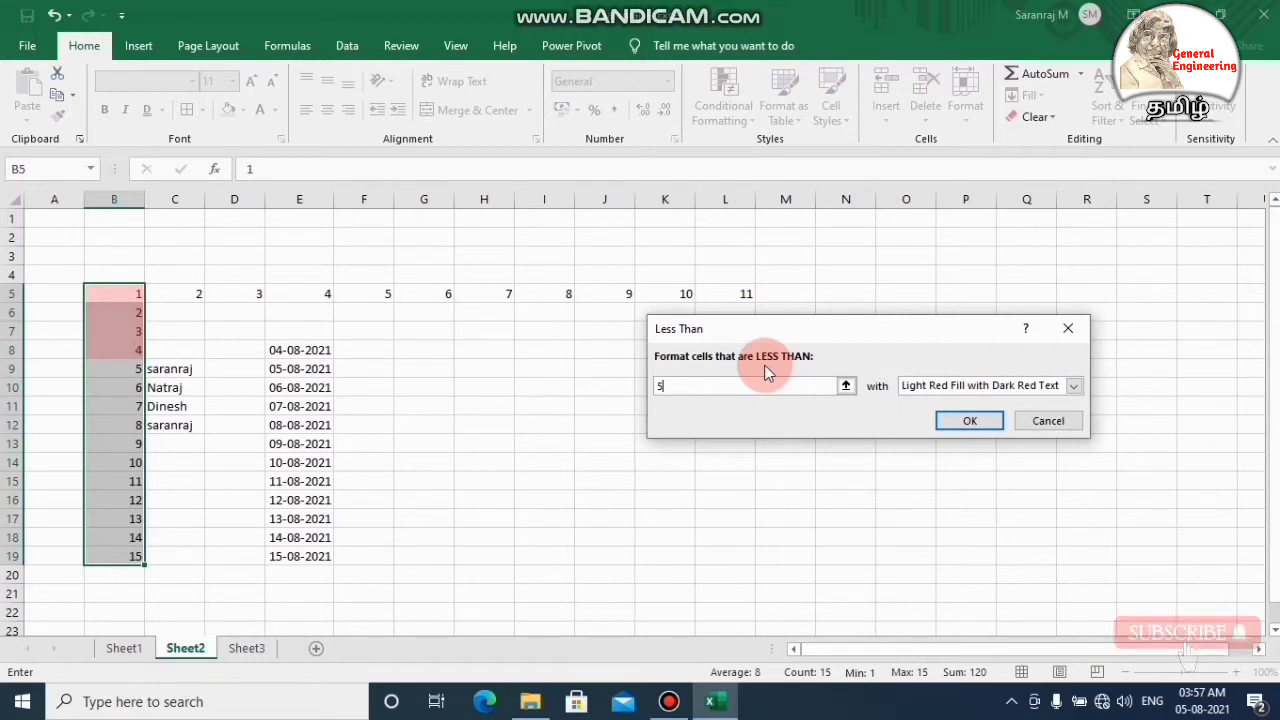
{"action": "type", "text": "8"}
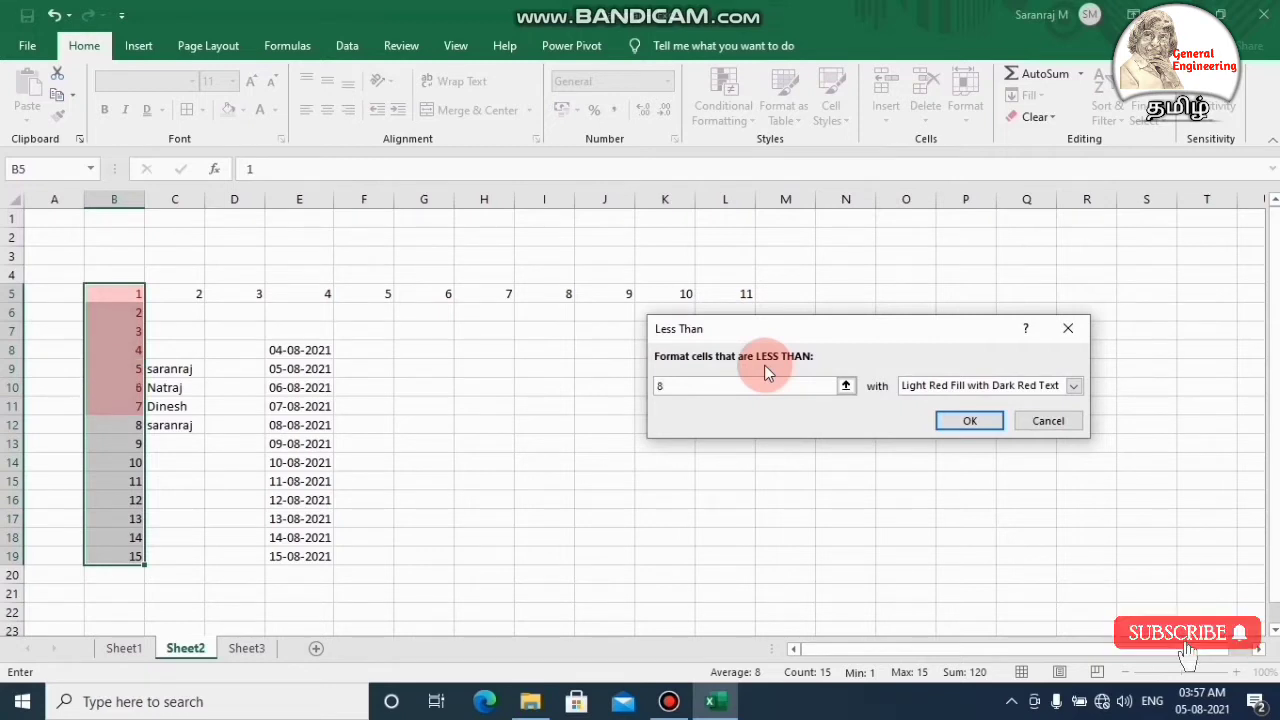
{"action": "left_click", "coordinate": [1046, 421]}
{"action": "left_click", "coordinate": [724, 108]}
{"action": "mouse_move", "coordinate": [786, 152]}
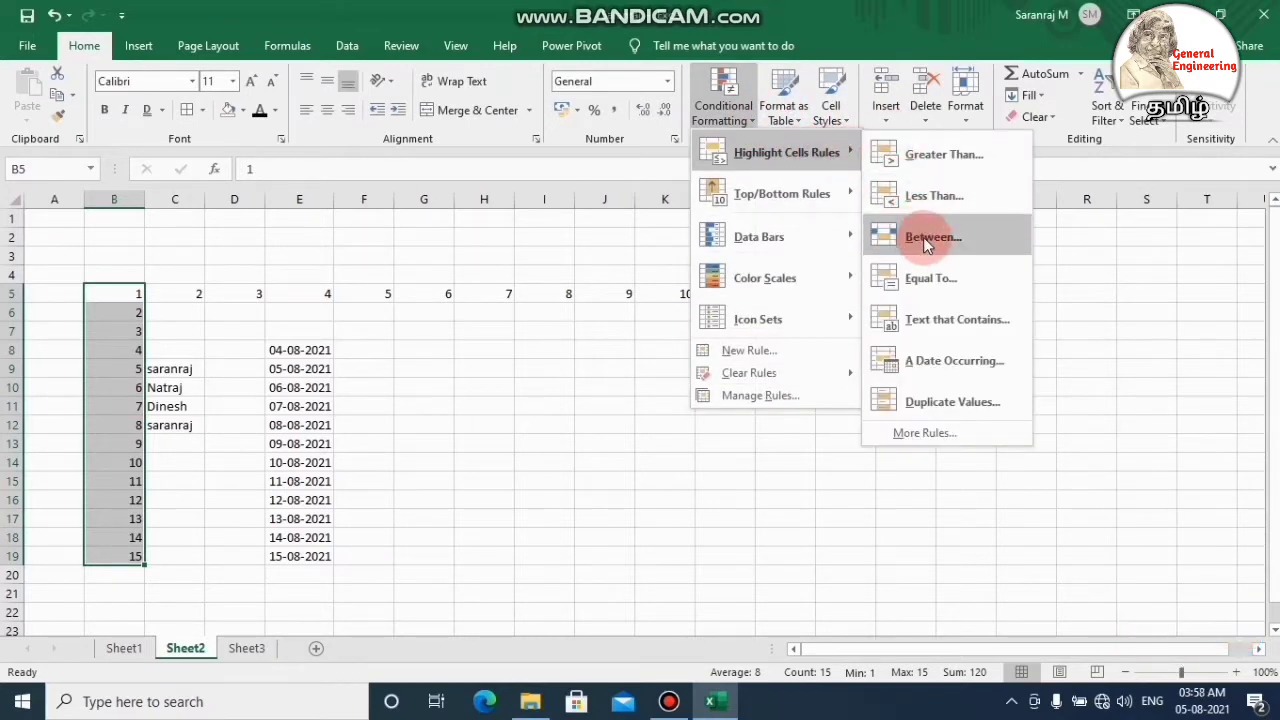
{"action": "left_click", "coordinate": [925, 240]}
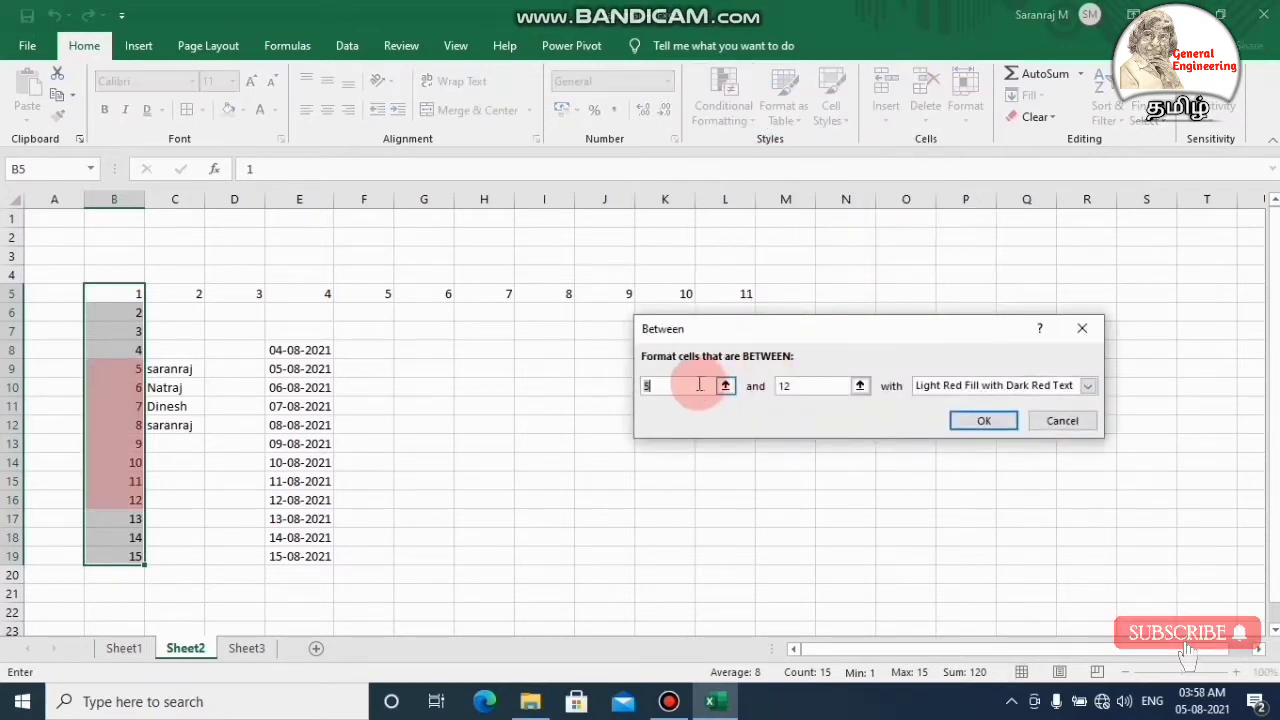
{"action": "left_click", "coordinate": [811, 385]}
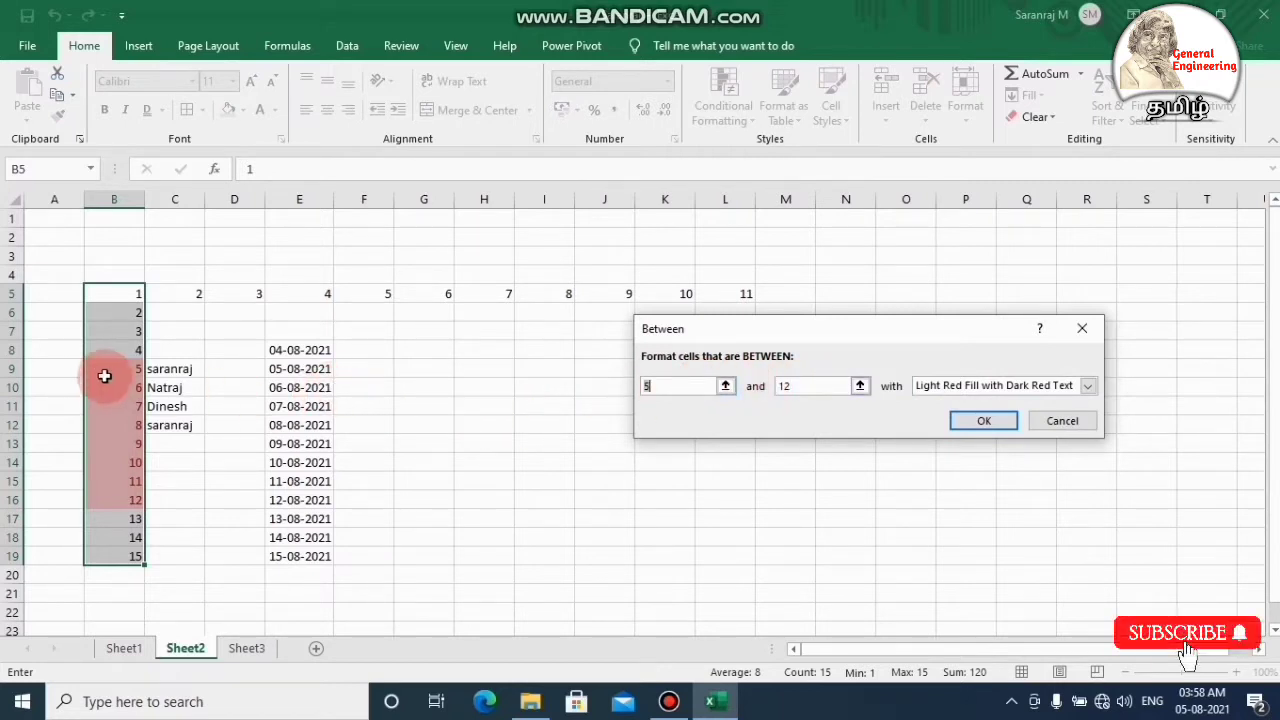
{"action": "left_click", "coordinate": [796, 381]}
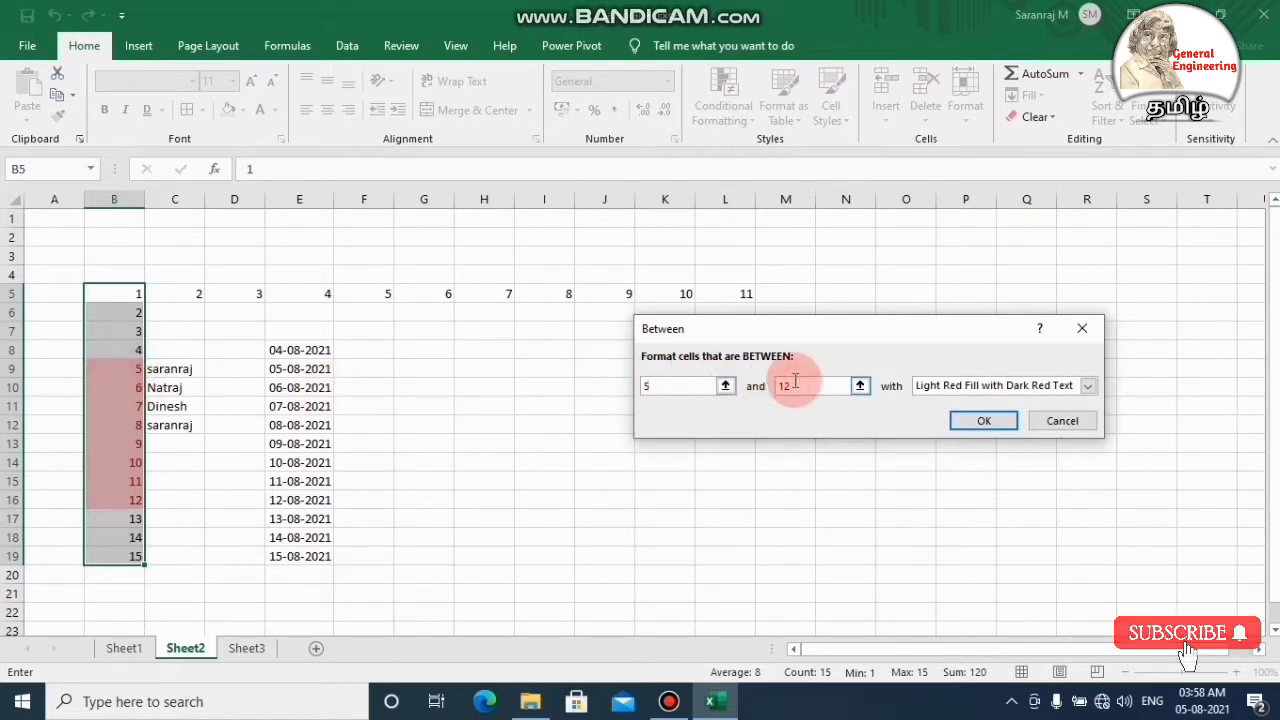
{"action": "key", "text": "BackSpace"}
{"action": "type", "text": "8"}
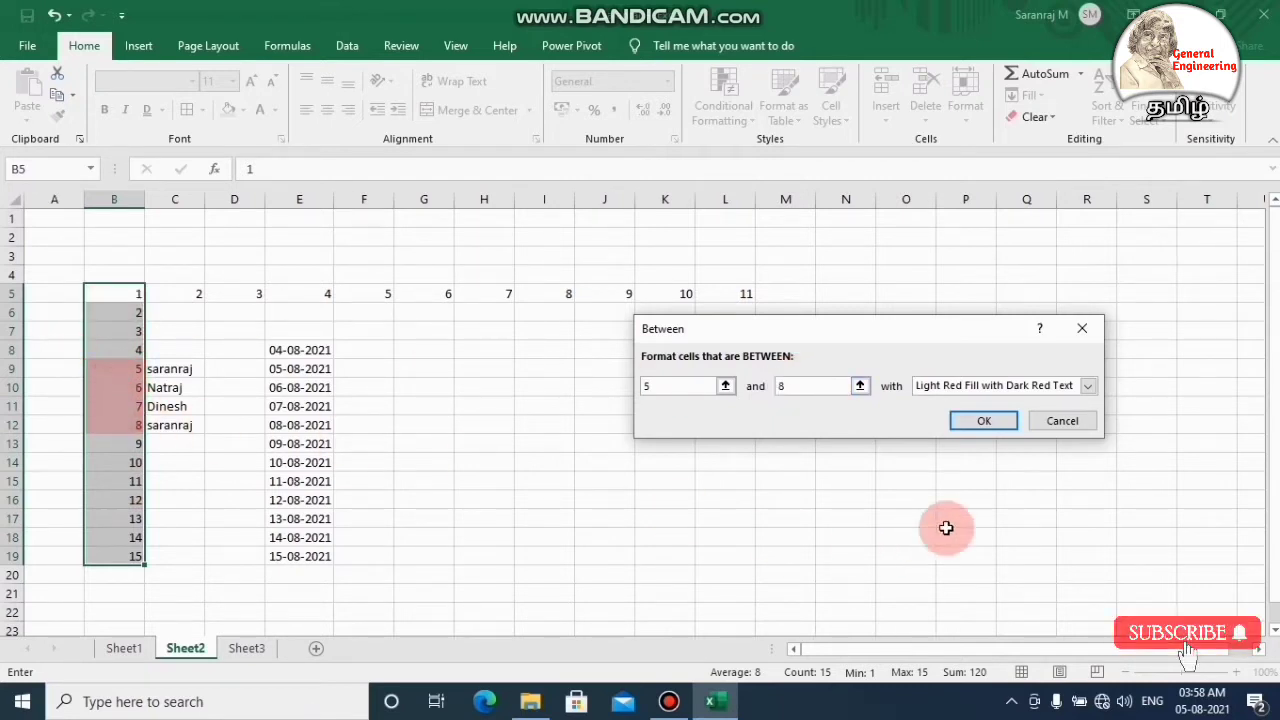
{"action": "left_click", "coordinate": [1062, 421]}
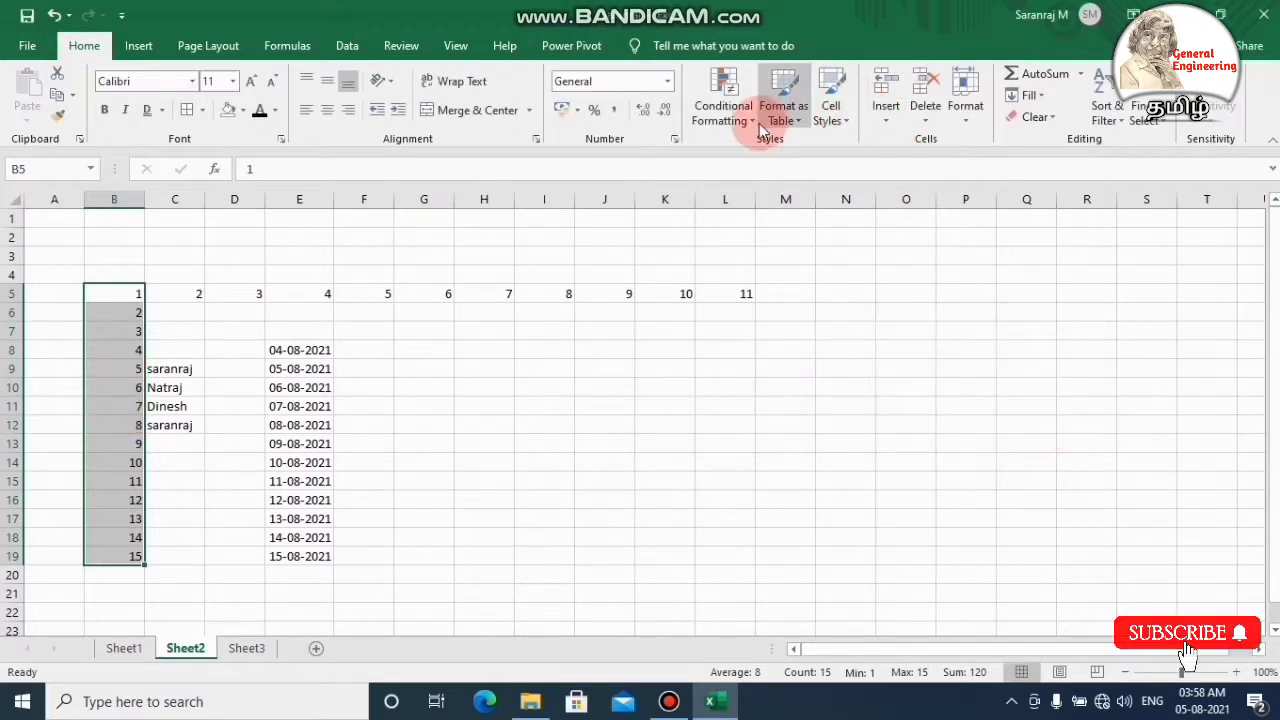
Dismiss the Conditional Formatting menus and select the names in C8:C12
{"action": "left_click", "coordinate": [735, 112]}
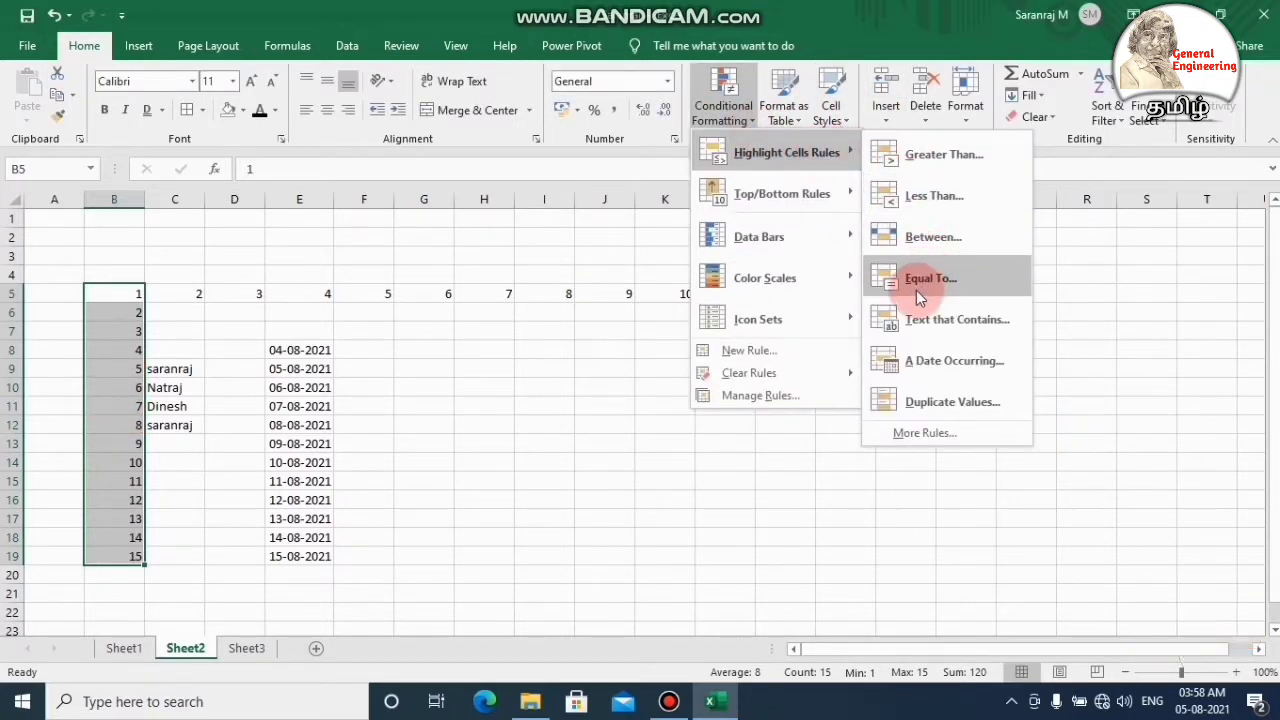
{"action": "key", "text": "Escape"}
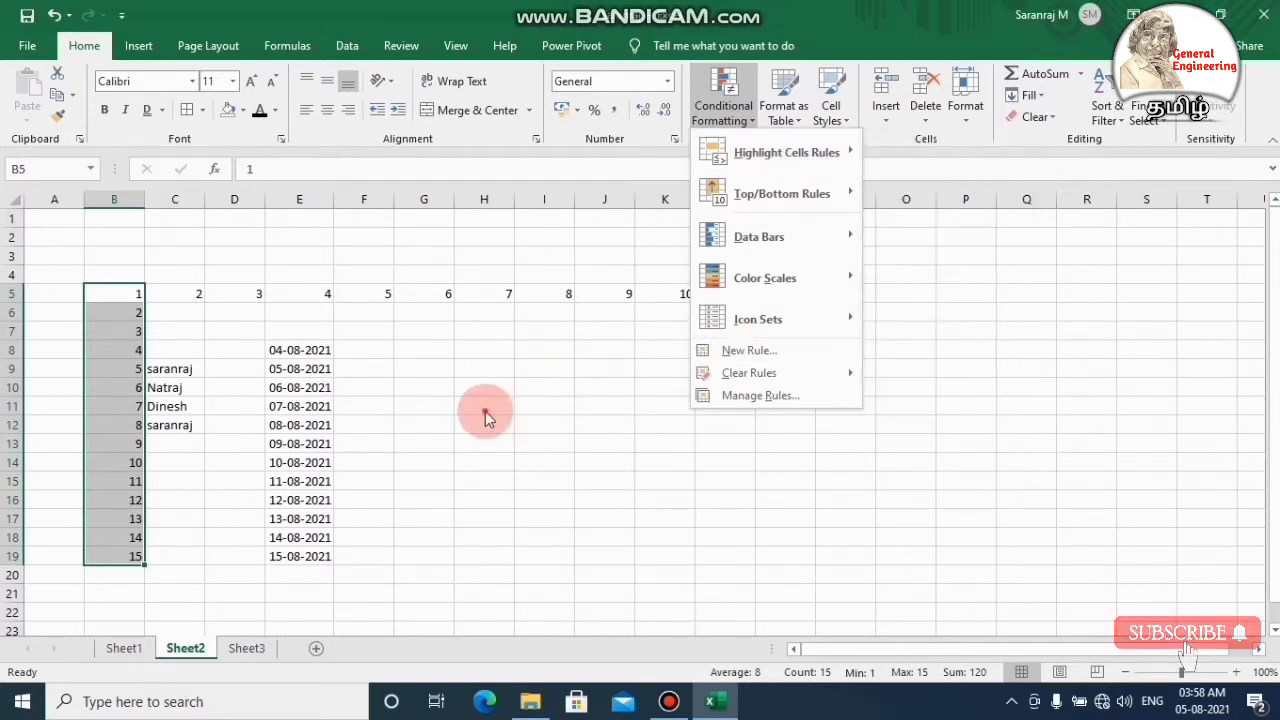
{"action": "key", "text": "Escape"}
{"action": "left_click", "coordinate": [113, 350]}
{"action": "left_click_drag", "start_coordinate": [111, 300], "coordinate": [114, 425]}
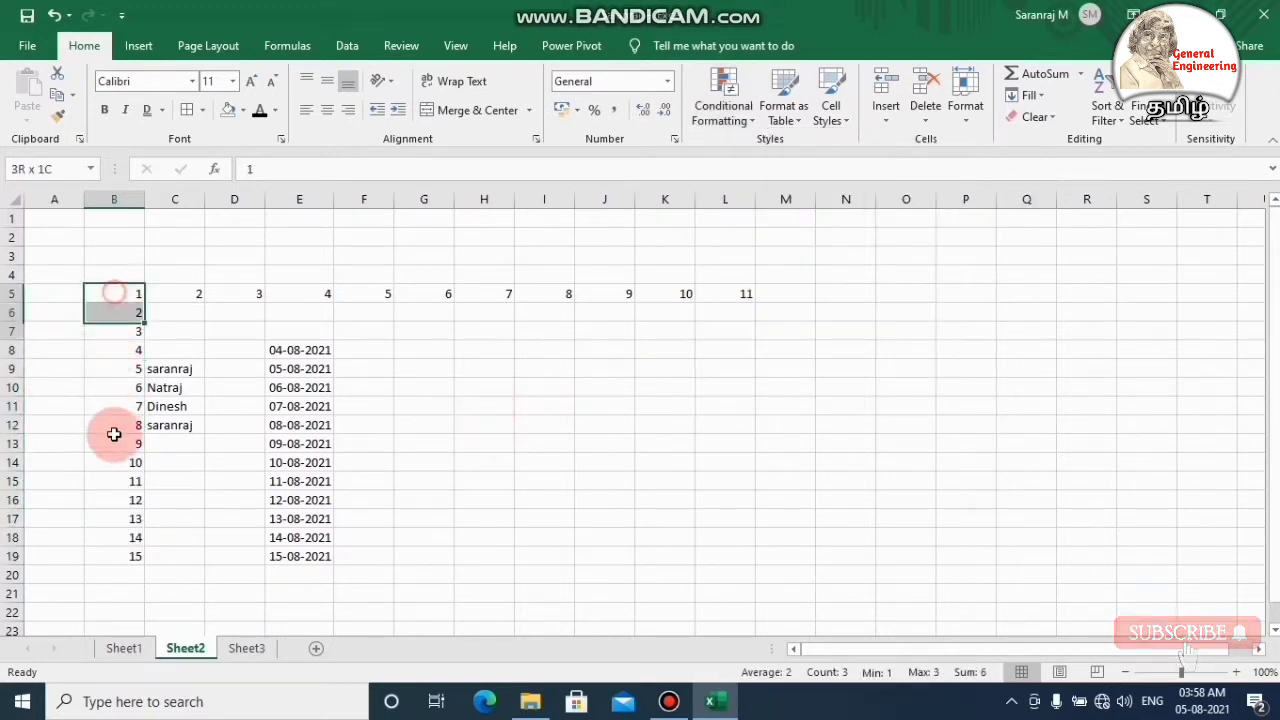
{"action": "left_click", "coordinate": [175, 387]}
{"action": "left_click_drag", "start_coordinate": [174, 350], "coordinate": [174, 425]}
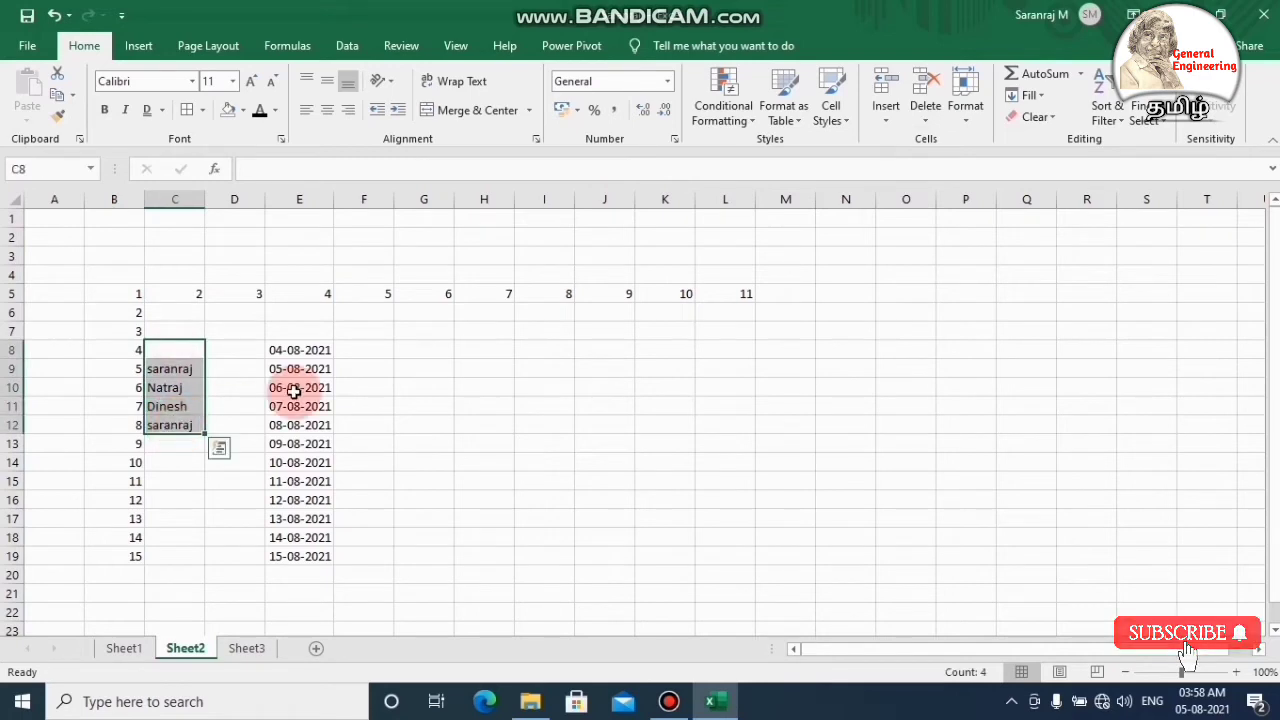
{"action": "left_click", "coordinate": [742, 122]}
{"action": "mouse_move", "coordinate": [786, 152]}
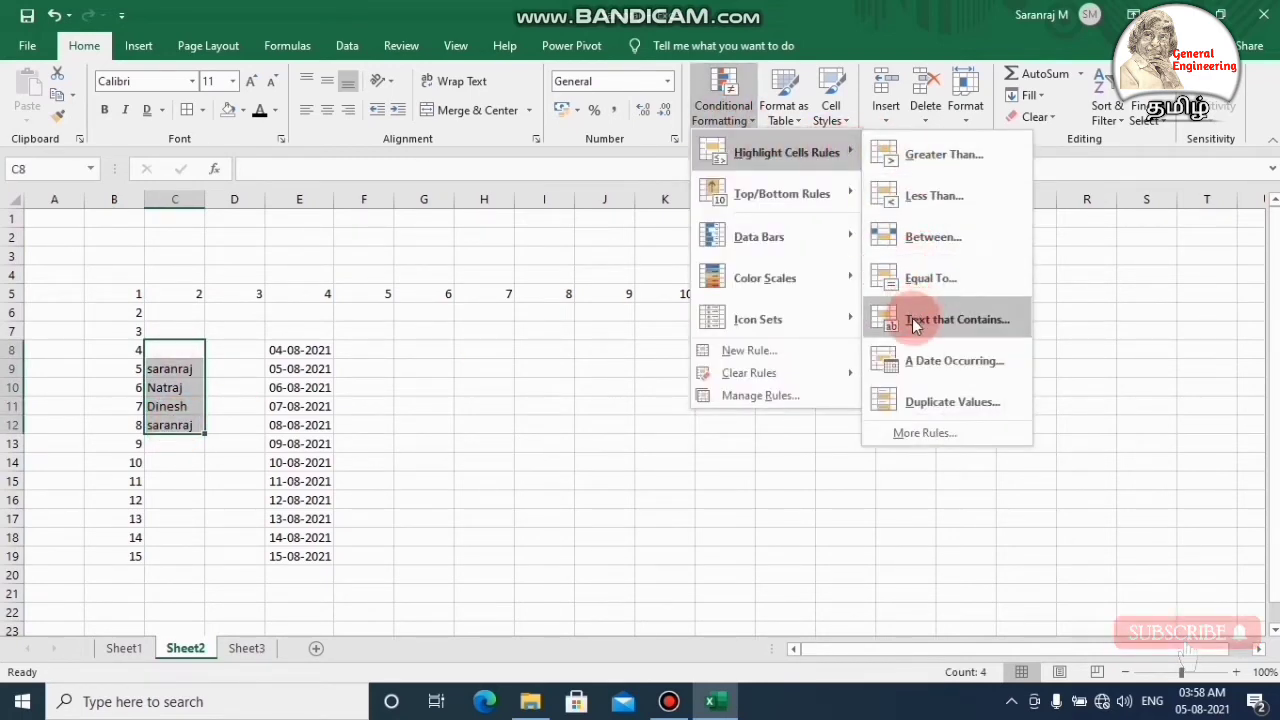
{"action": "left_click", "coordinate": [912, 319]}
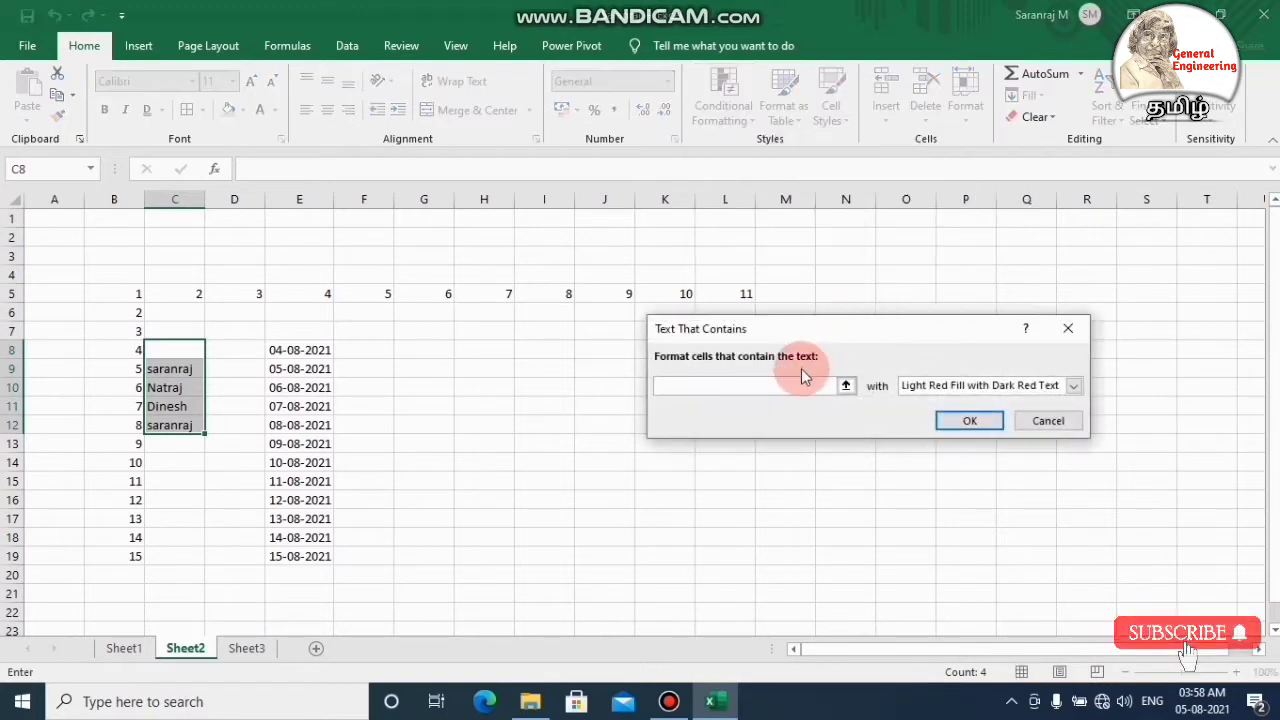
{"action": "type", "text": "saran"}
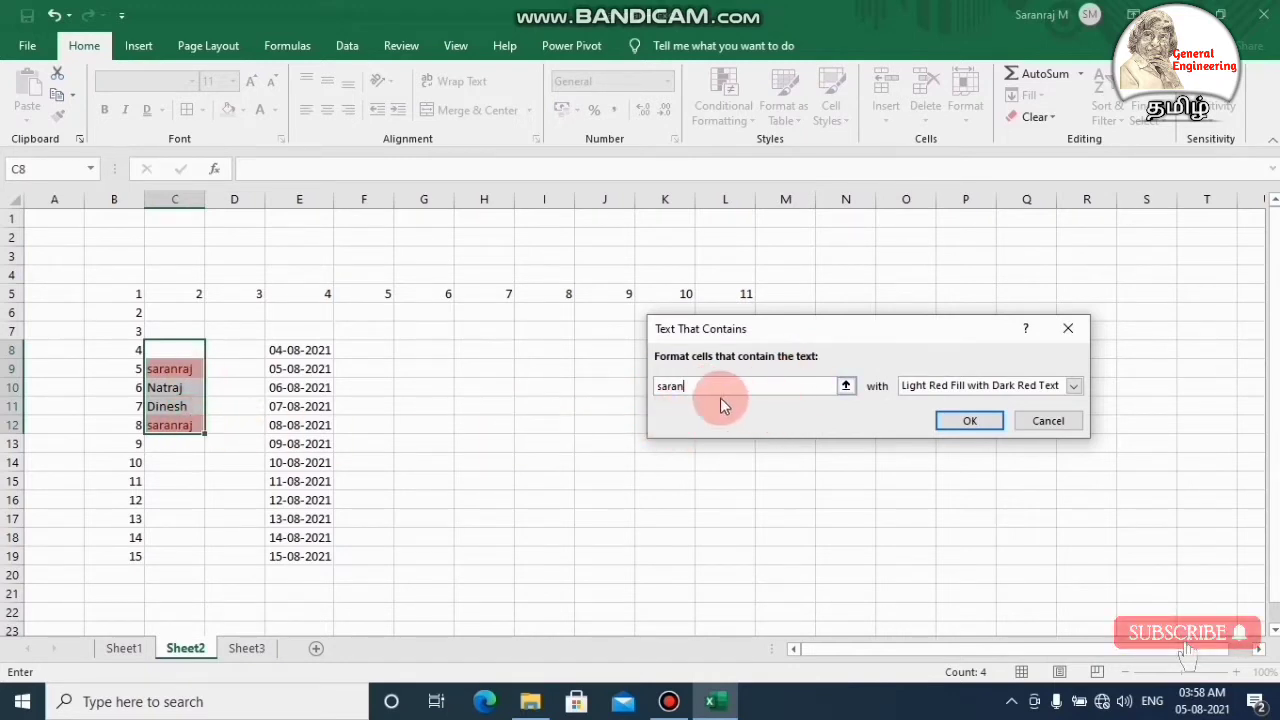
{"action": "left_click", "coordinate": [1048, 420]}
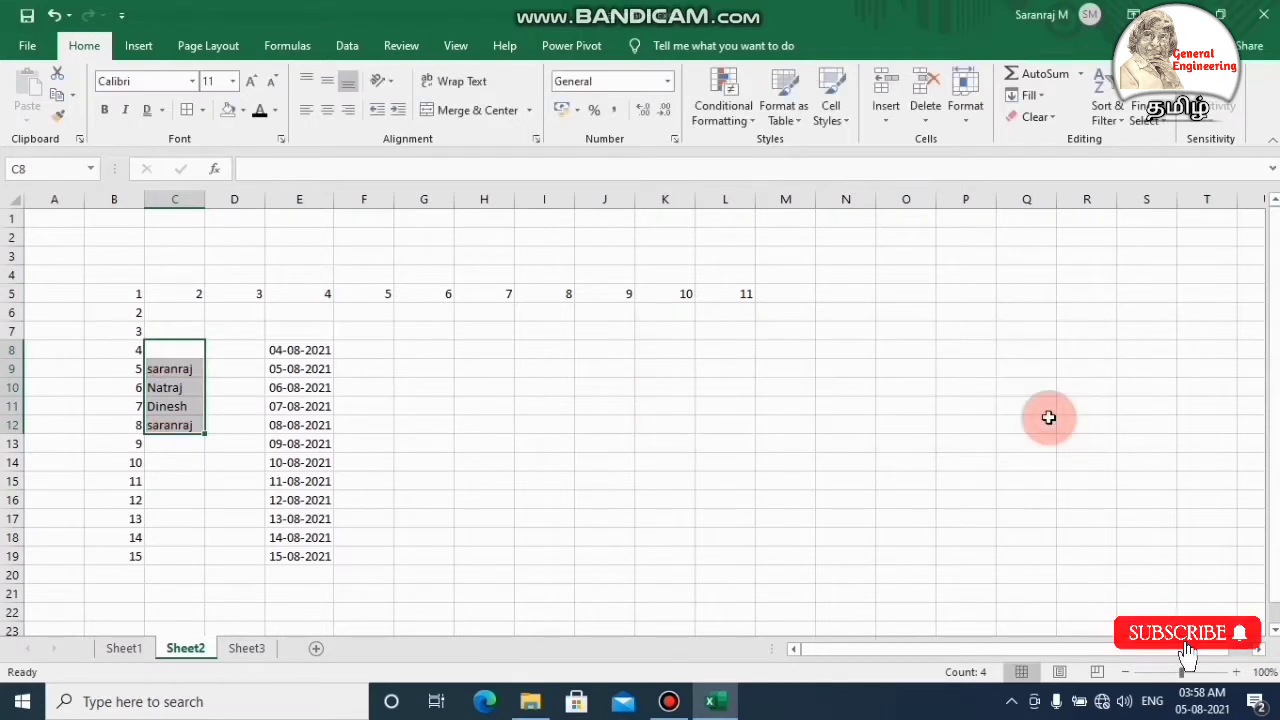
{"action": "left_click", "coordinate": [729, 118]}
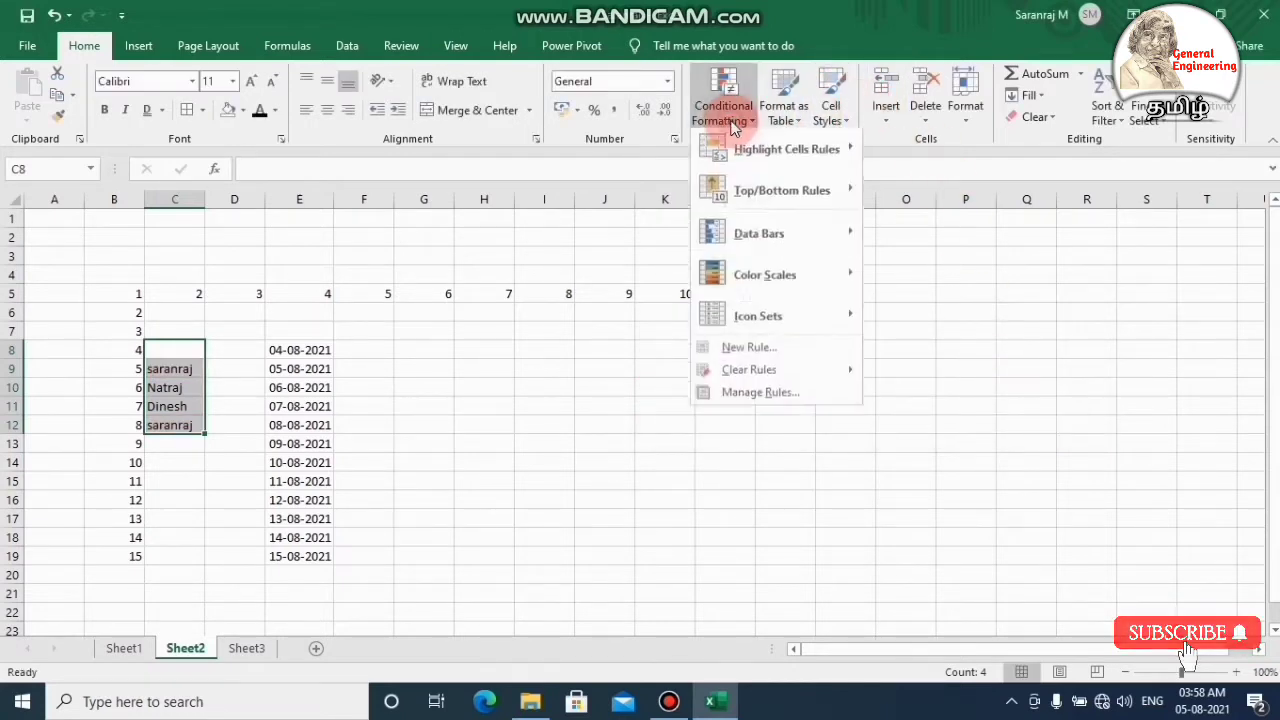
{"action": "mouse_move", "coordinate": [786, 152]}
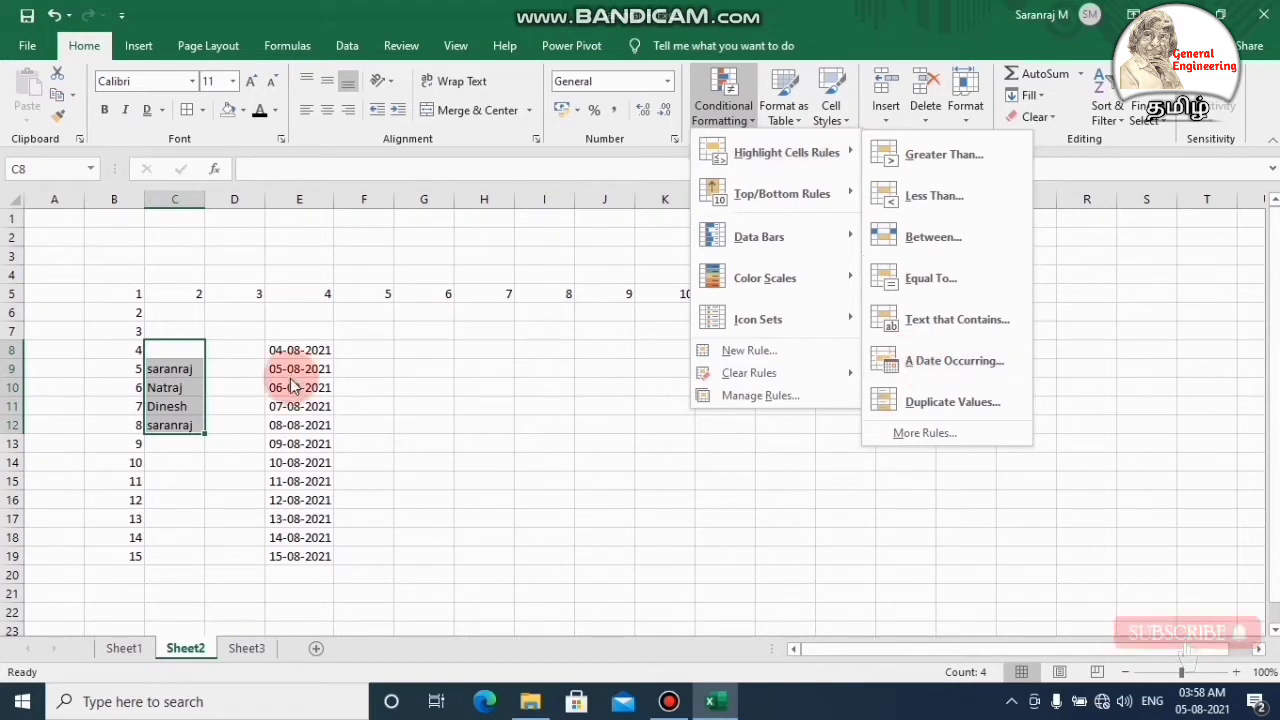
{"action": "left_click", "coordinate": [417, 394]}
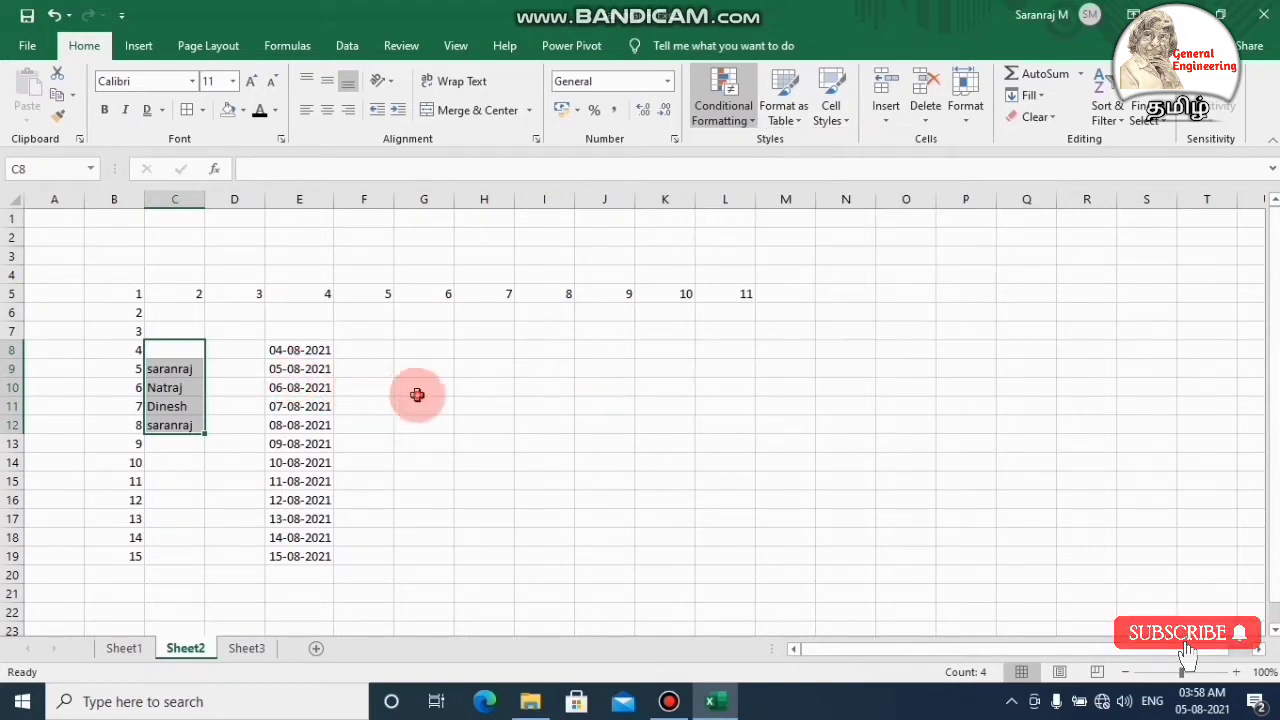
{"action": "left_click", "coordinate": [200, 368]}
{"action": "left_click", "coordinate": [294, 369]}
{"action": "left_click", "coordinate": [294, 349]}
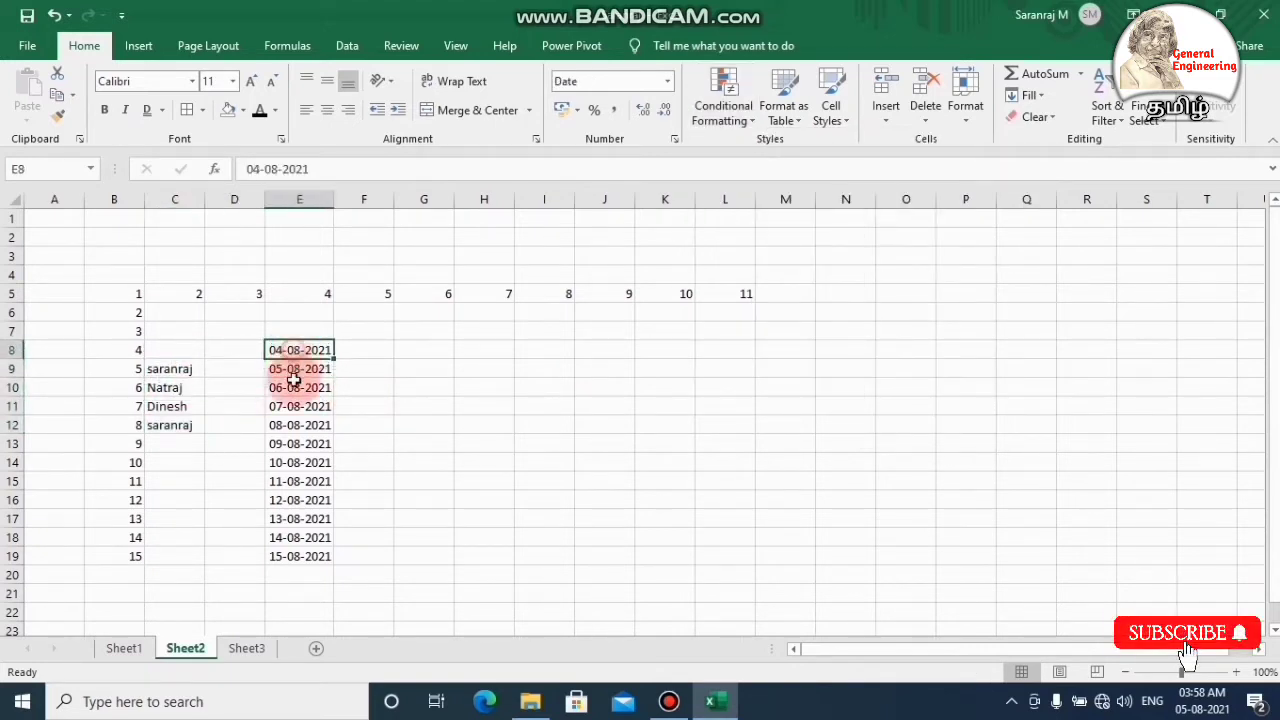
{"action": "left_click_drag", "start_coordinate": [292, 378], "coordinate": [305, 556]}
{"action": "left_click", "coordinate": [417, 484]}
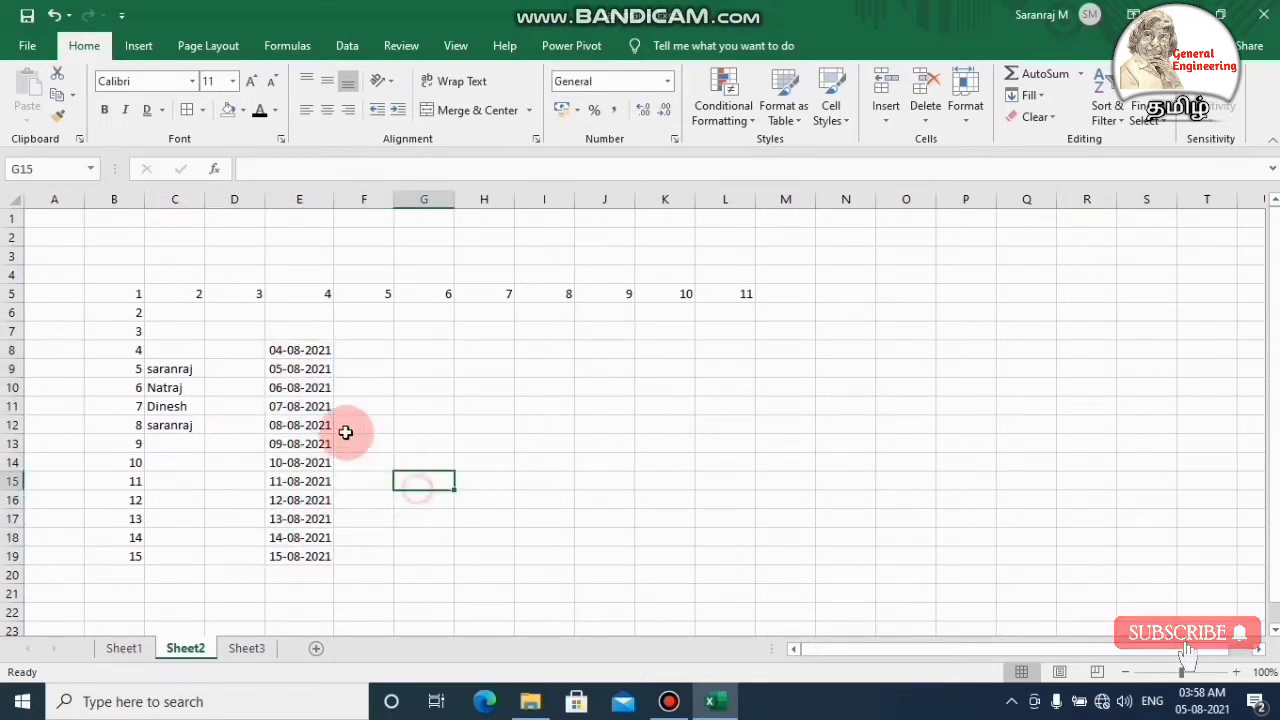
{"action": "left_click_drag", "start_coordinate": [297, 349], "coordinate": [300, 556]}
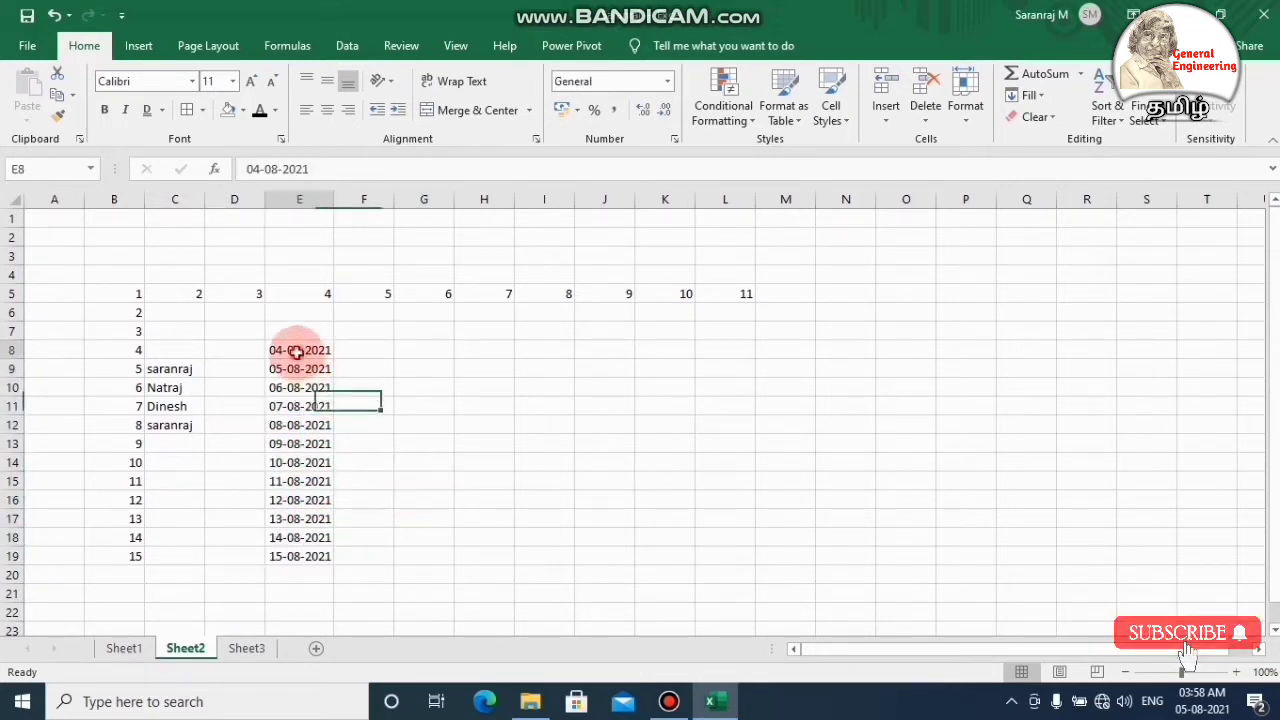
{"action": "left_click", "coordinate": [720, 122]}
{"action": "mouse_move", "coordinate": [786, 152]}
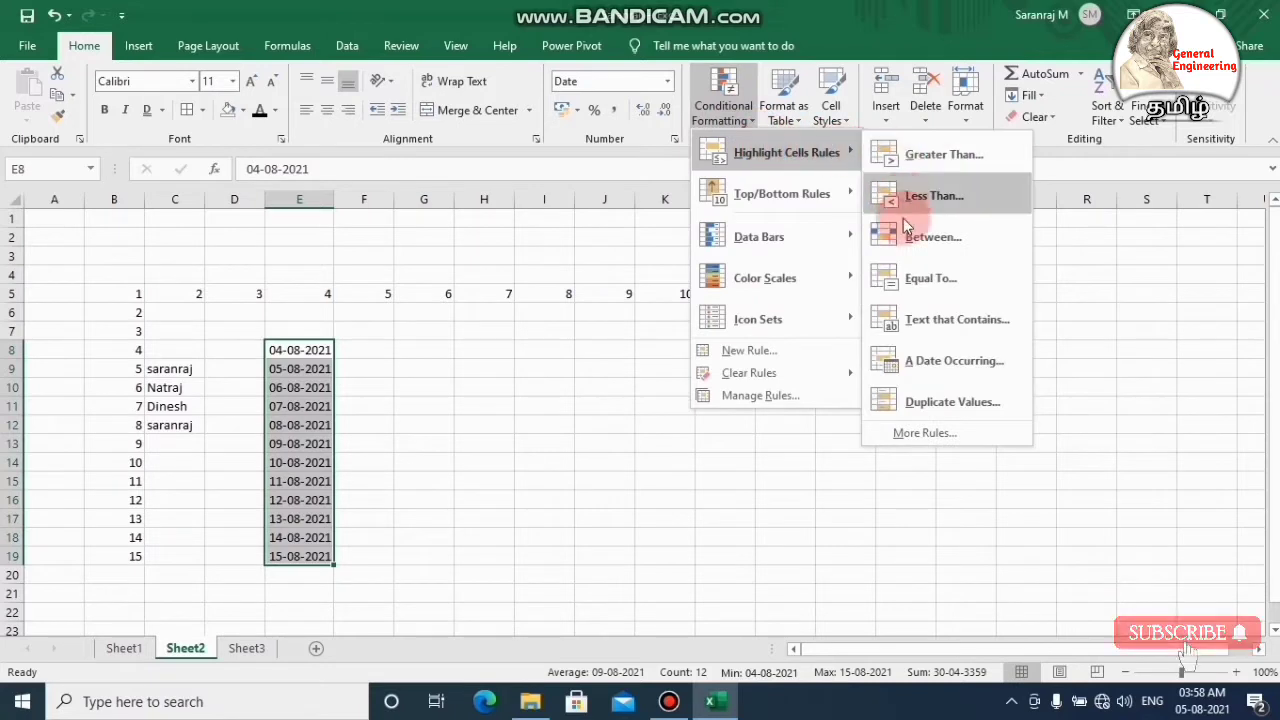
{"action": "left_click", "coordinate": [913, 360]}
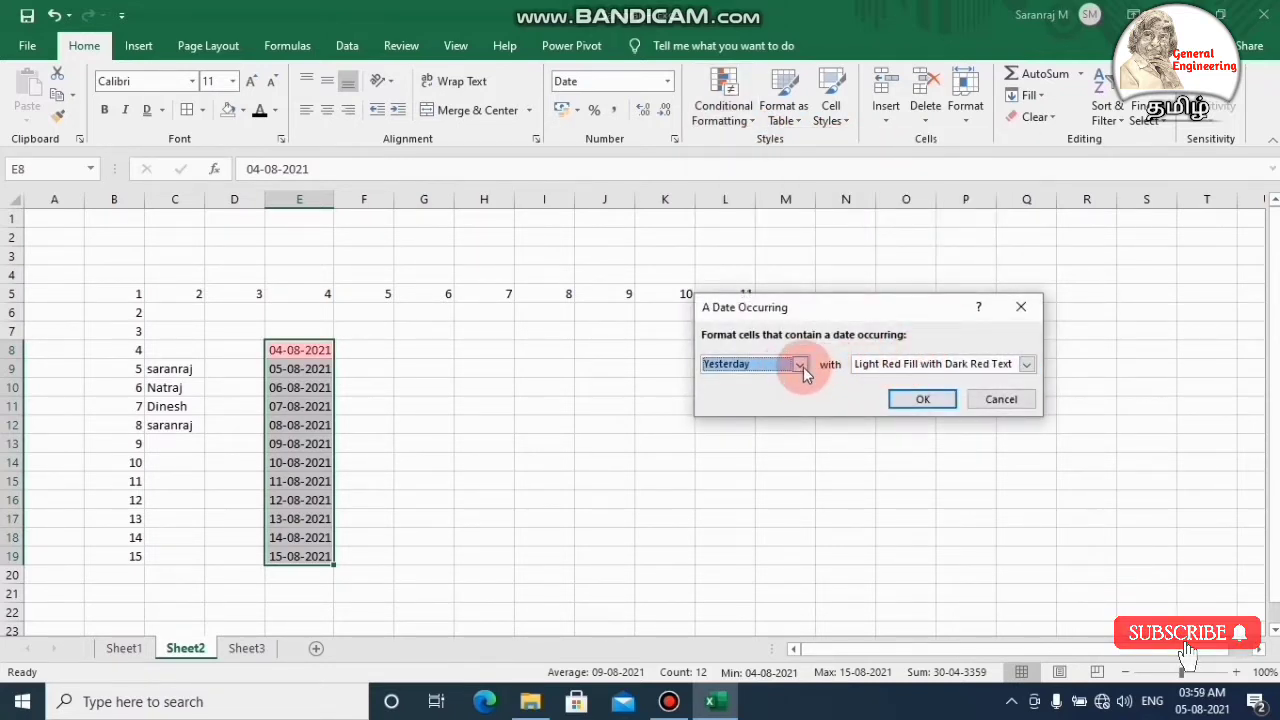
{"action": "left_click", "coordinate": [803, 367]}
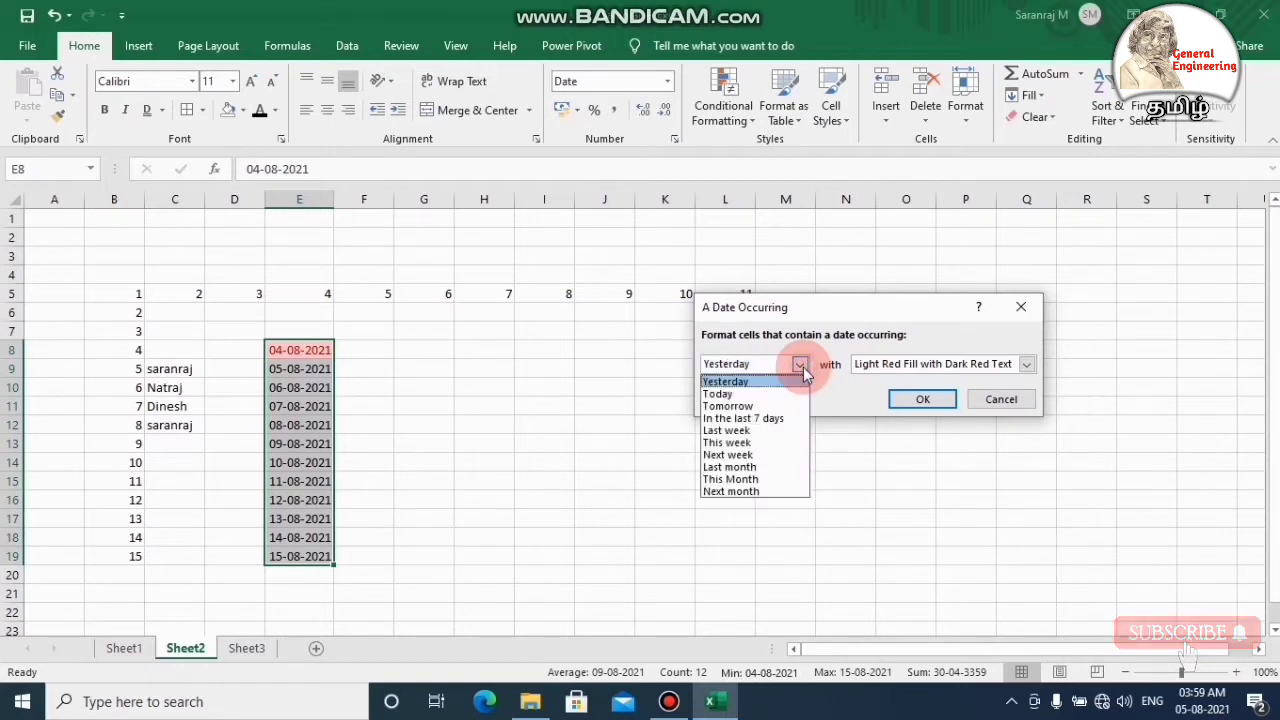
{"action": "left_click", "coordinate": [752, 406]}
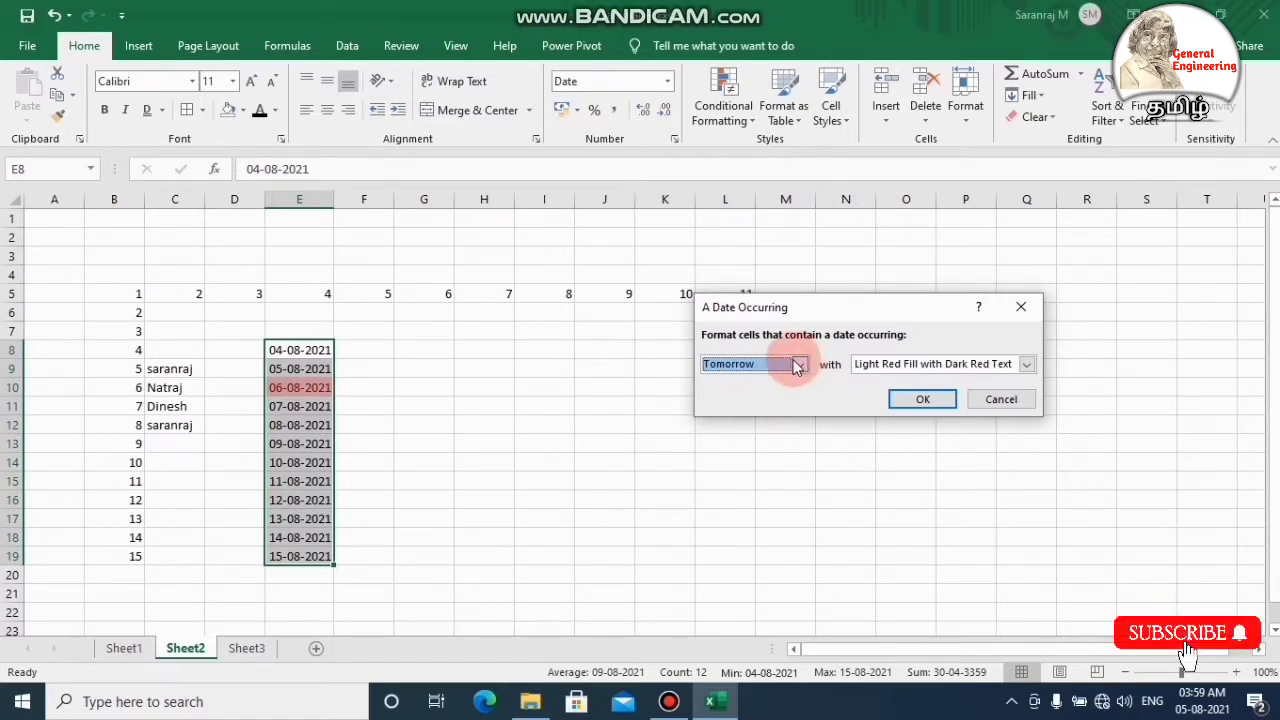
{"action": "left_click", "coordinate": [1021, 306]}
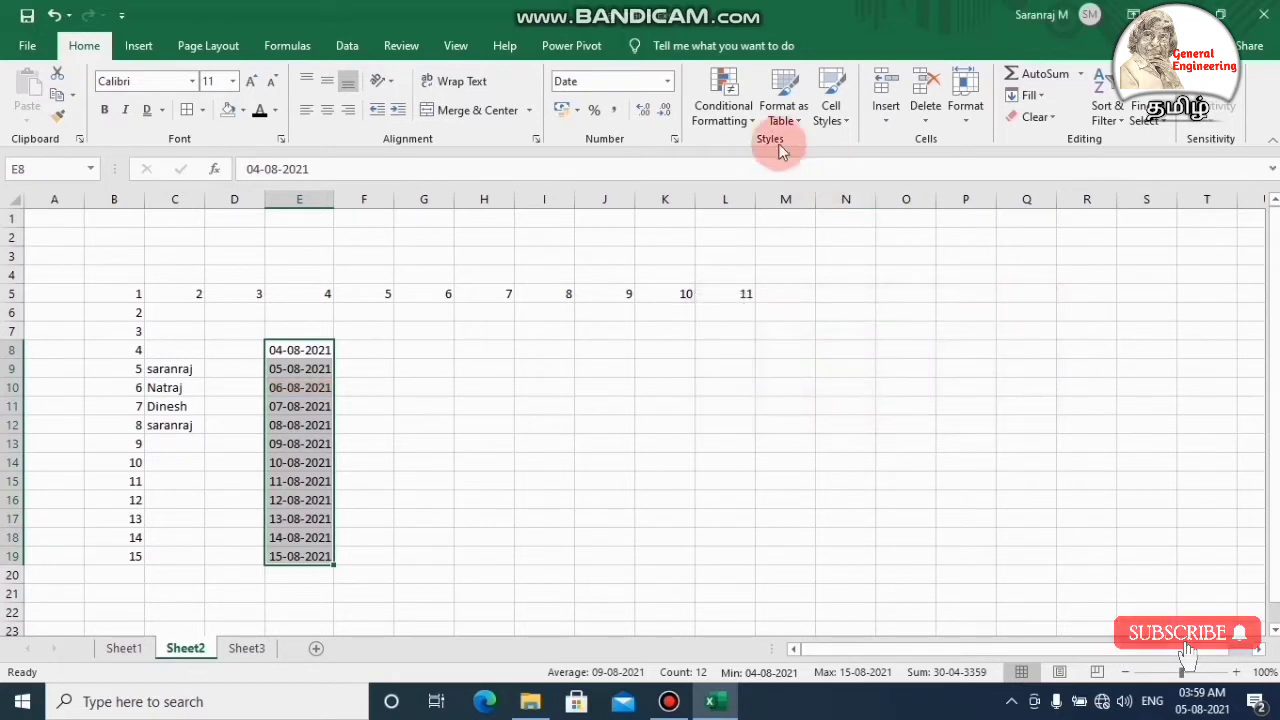
{"action": "left_click", "coordinate": [757, 120]}
{"action": "mouse_move", "coordinate": [786, 152]}
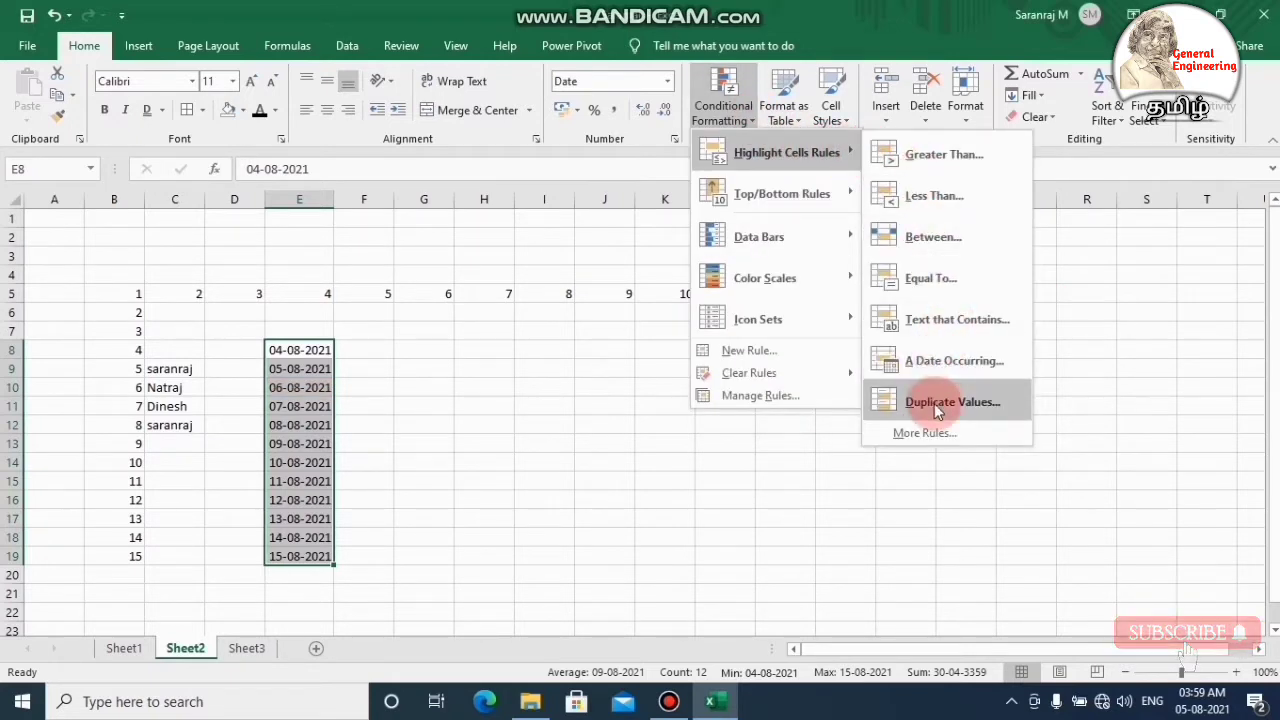
{"action": "left_click", "coordinate": [580, 477]}
{"action": "left_click", "coordinate": [213, 383]}
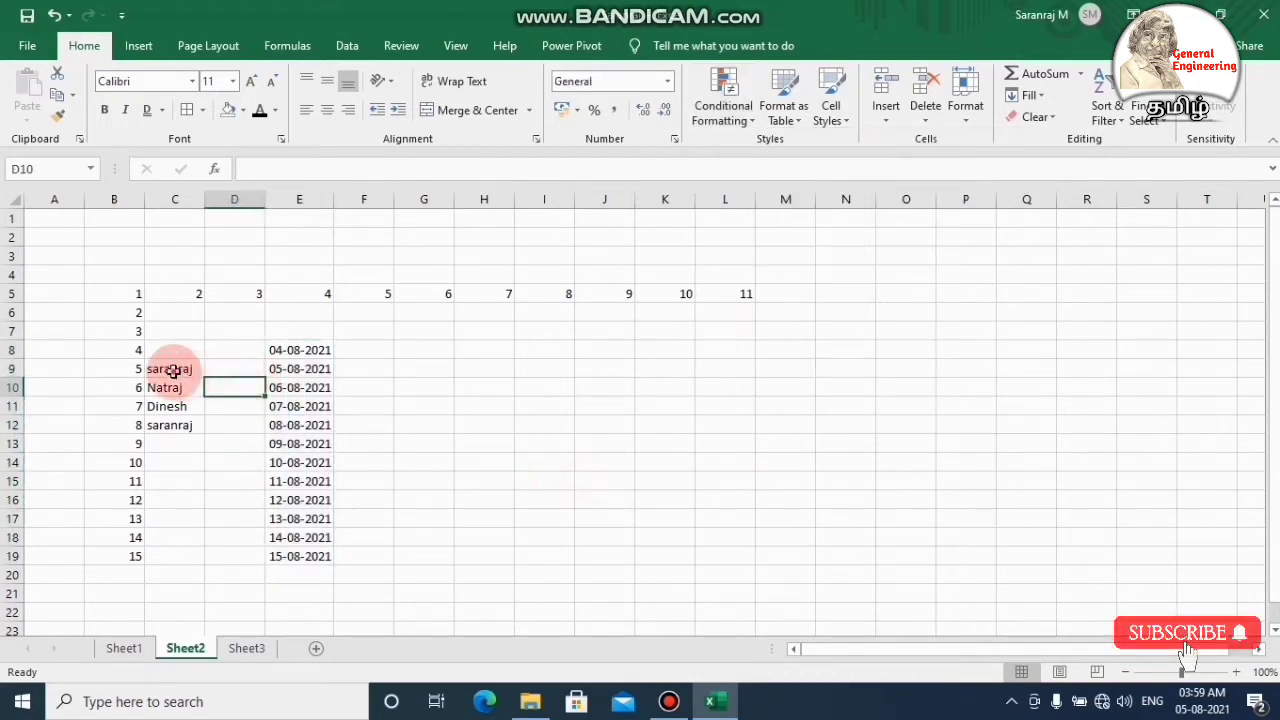
{"action": "left_click_drag", "start_coordinate": [171, 369], "coordinate": [170, 425]}
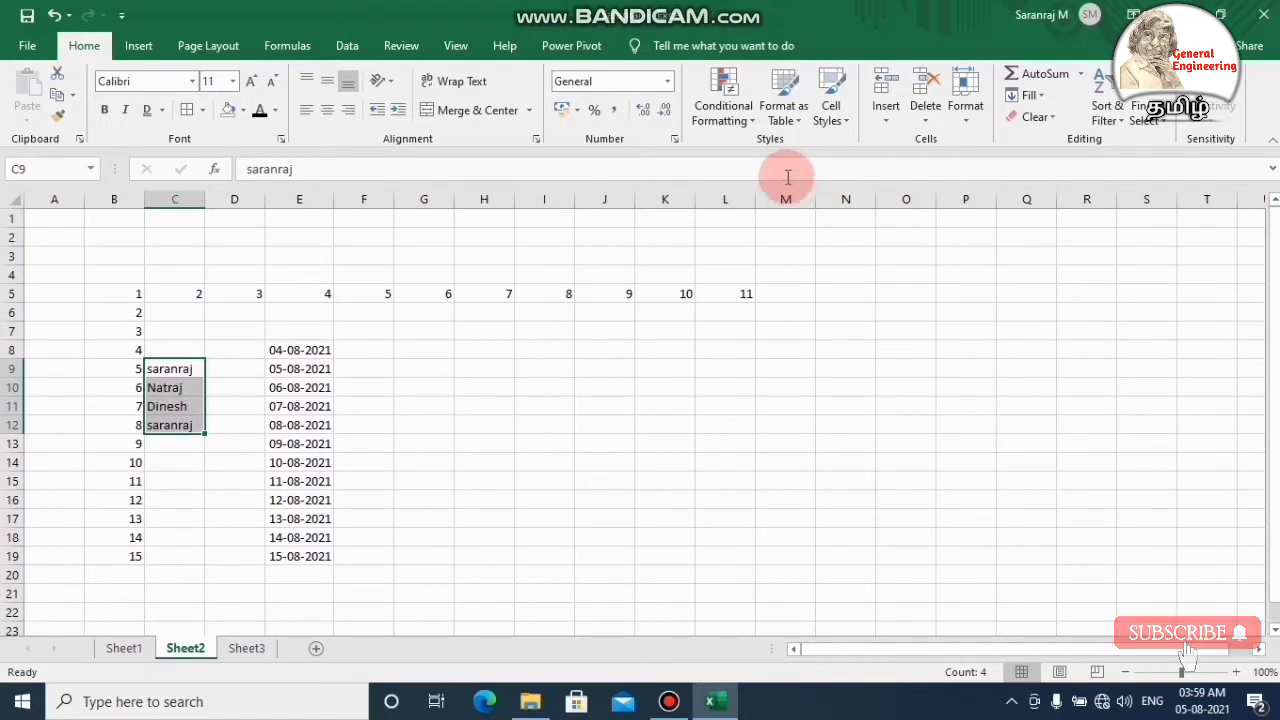
{"action": "left_click", "coordinate": [723, 105]}
{"action": "mouse_move", "coordinate": [786, 153]}
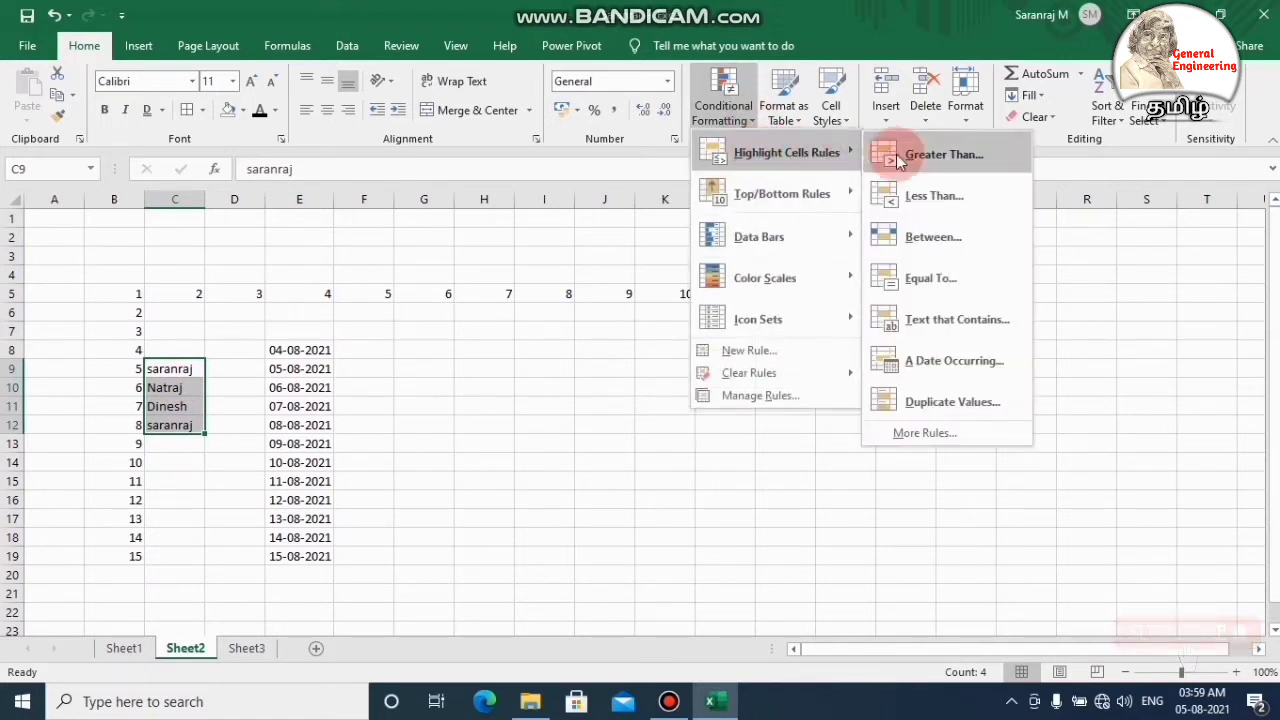
{"action": "left_click", "coordinate": [934, 400]}
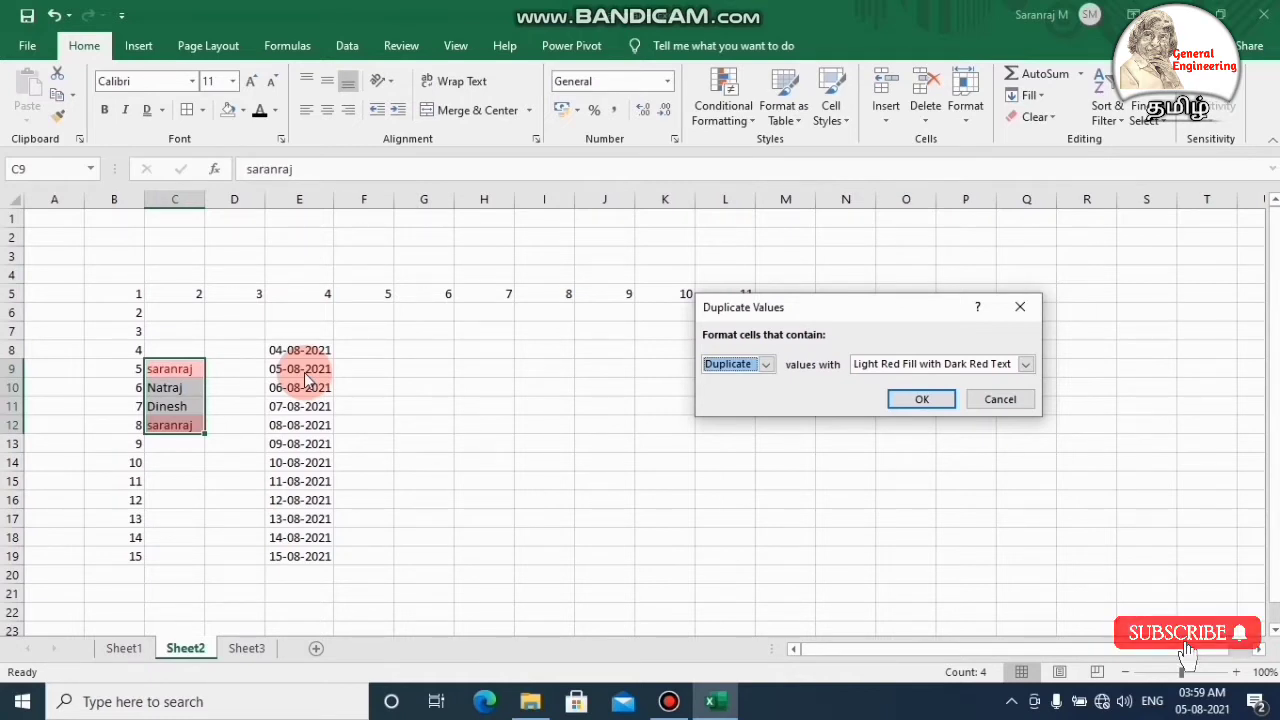
{"action": "left_click", "coordinate": [1000, 399]}
{"action": "left_click", "coordinate": [740, 120]}
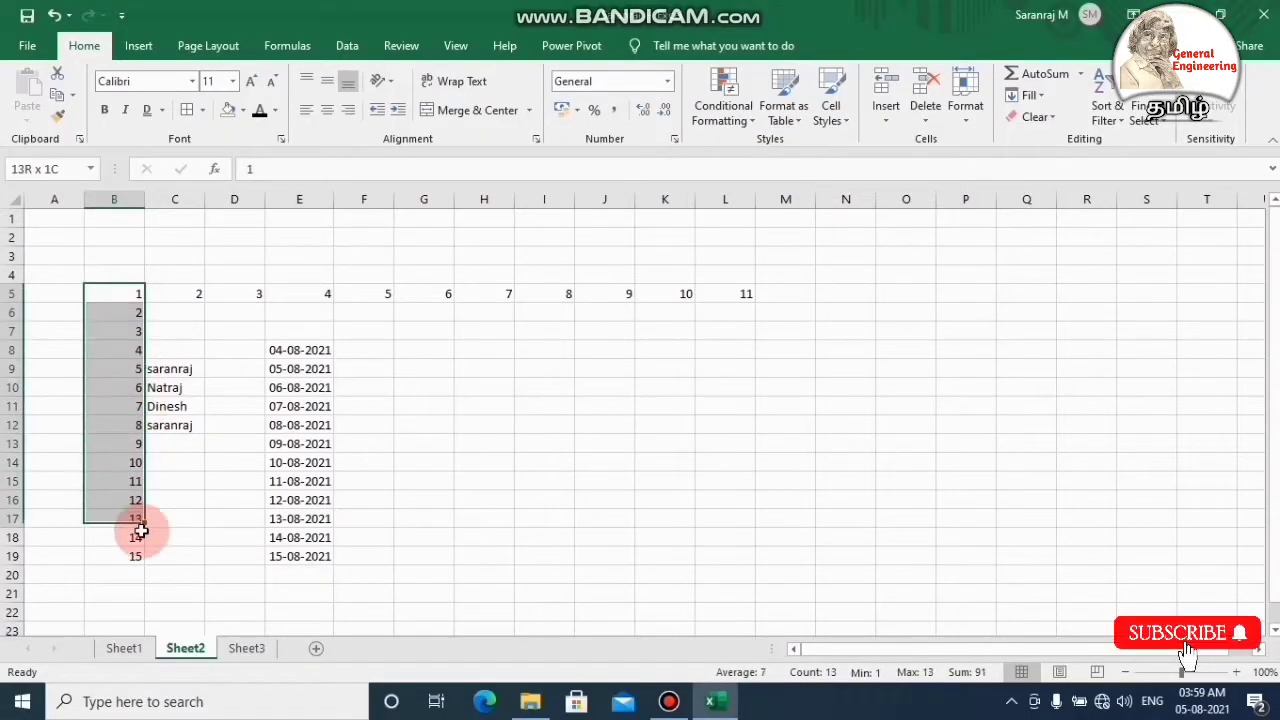
Select the numbers 1 to 15 in B5:B19 and show the Top/Bottom Rules choices
{"action": "left_click_drag", "start_coordinate": [138, 397], "coordinate": [137, 556]}
{"action": "left_click", "coordinate": [746, 124]}
{"action": "mouse_move", "coordinate": [781, 194]}
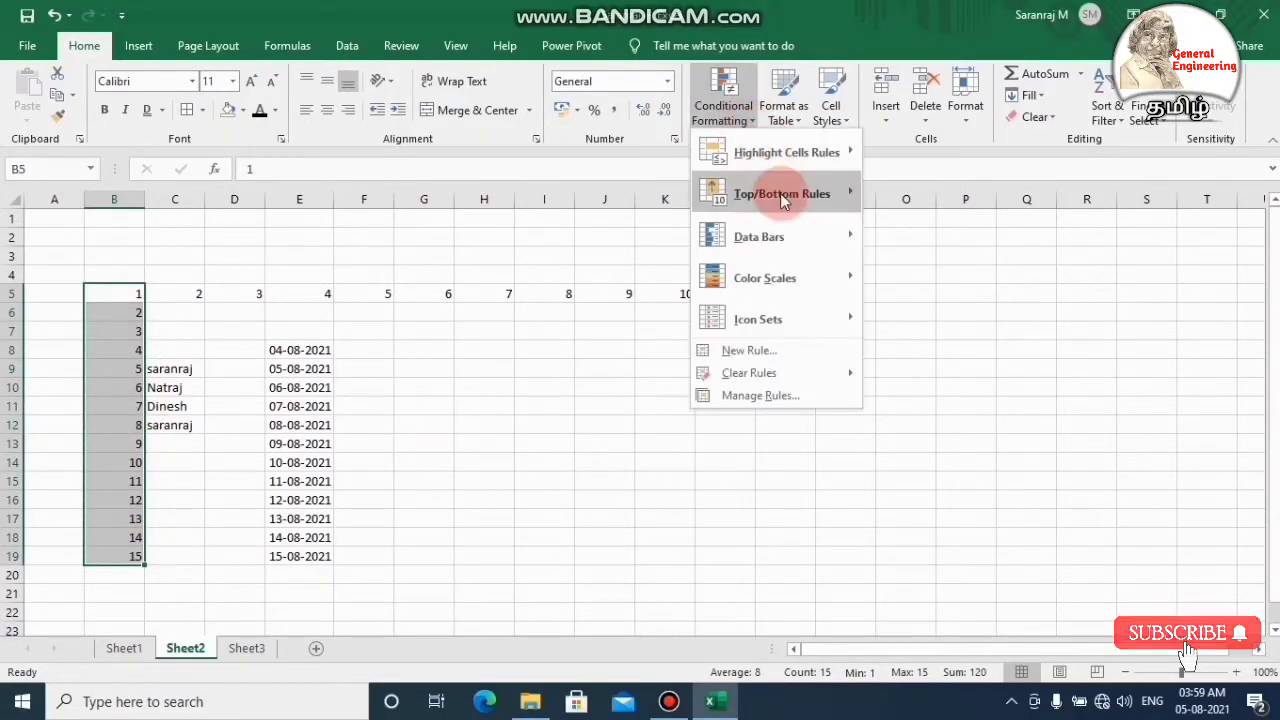
{"action": "left_click", "coordinate": [938, 196]}
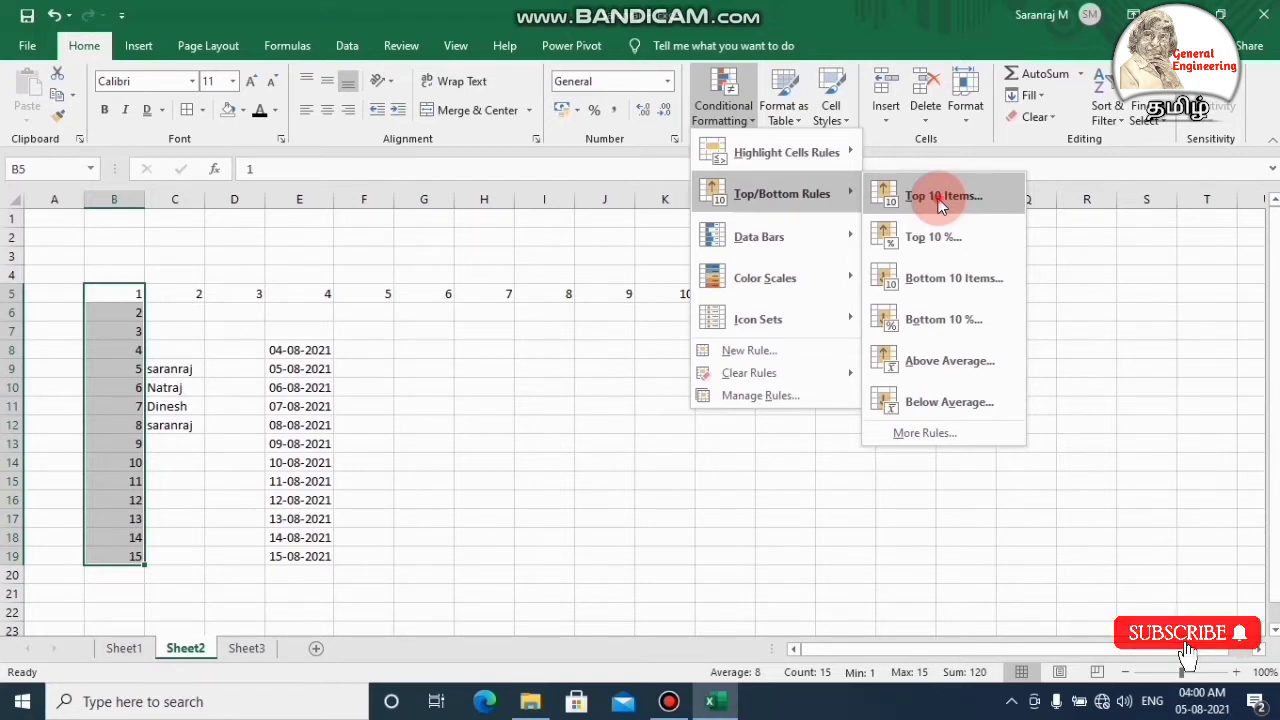
Preview a Top 10 Items rule reduced to 8 items, then cancel it
{"action": "left_click", "coordinate": [940, 198]}
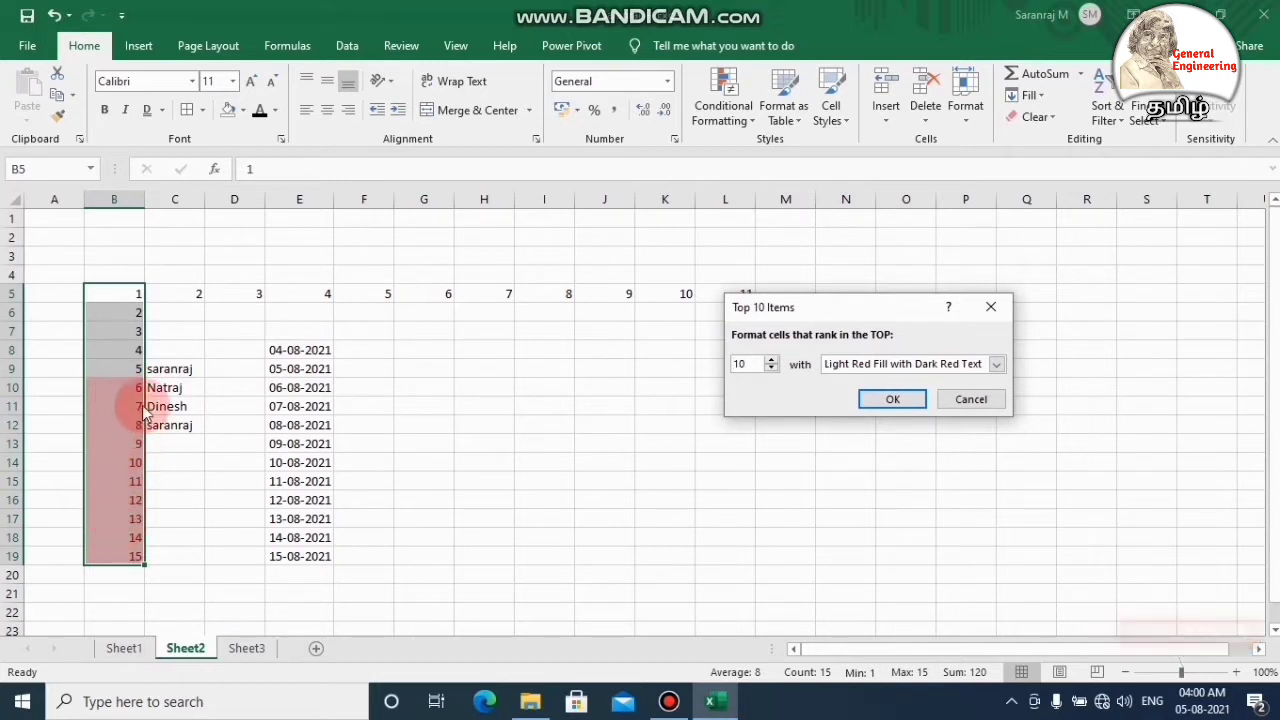
{"action": "left_click", "coordinate": [771, 368]}
{"action": "left_click", "coordinate": [771, 368]}
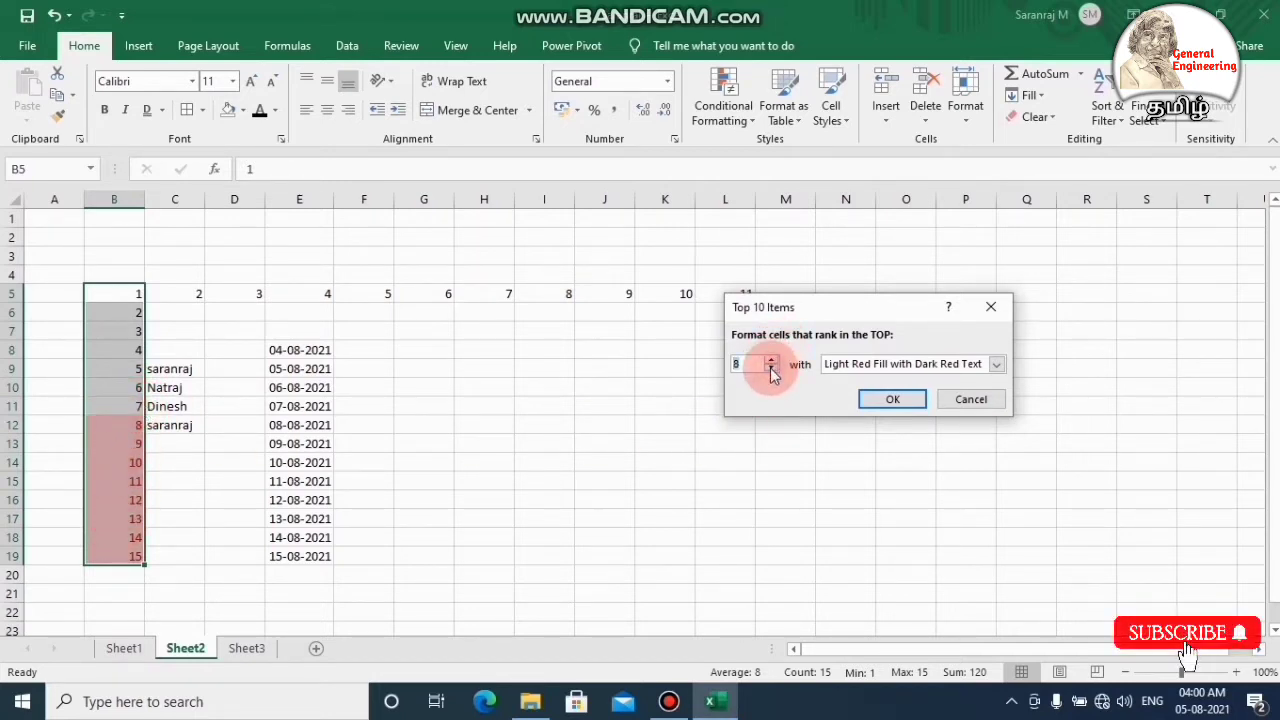
{"action": "left_click", "coordinate": [968, 399]}
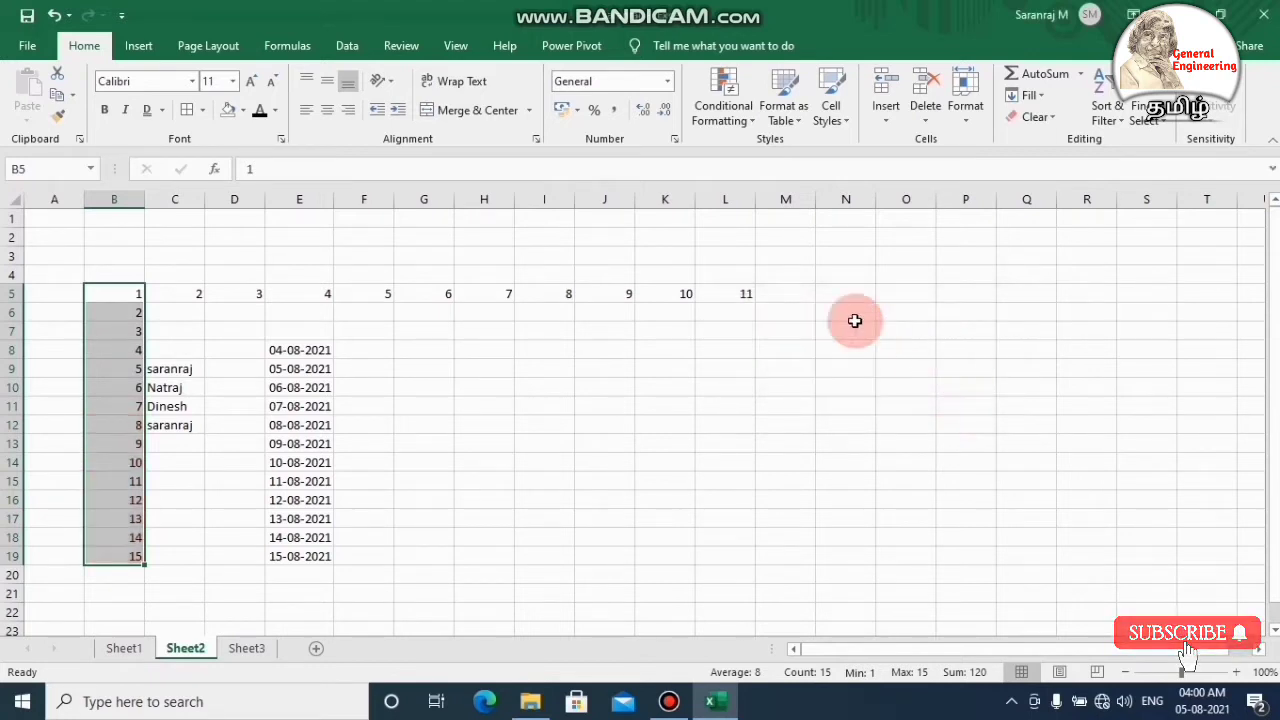
{"action": "left_click", "coordinate": [750, 118]}
{"action": "mouse_move", "coordinate": [781, 194]}
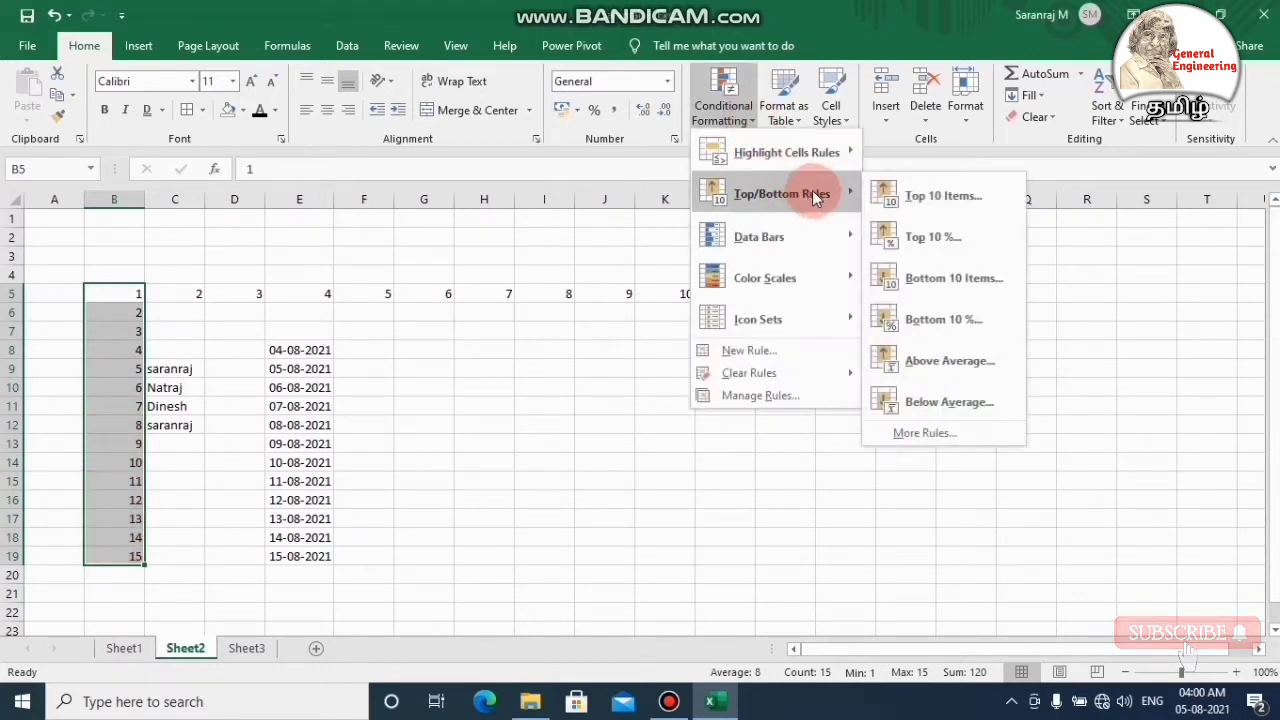
{"action": "left_click", "coordinate": [905, 237]}
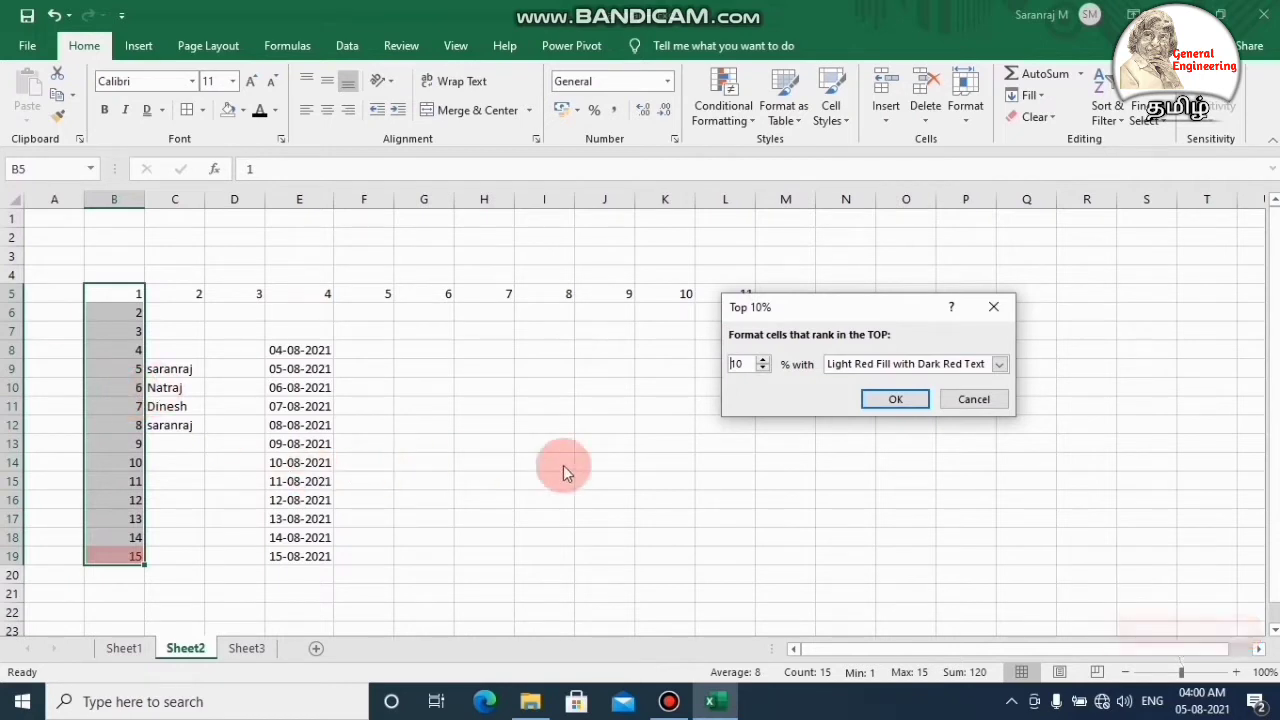
{"action": "left_click", "coordinate": [737, 364]}
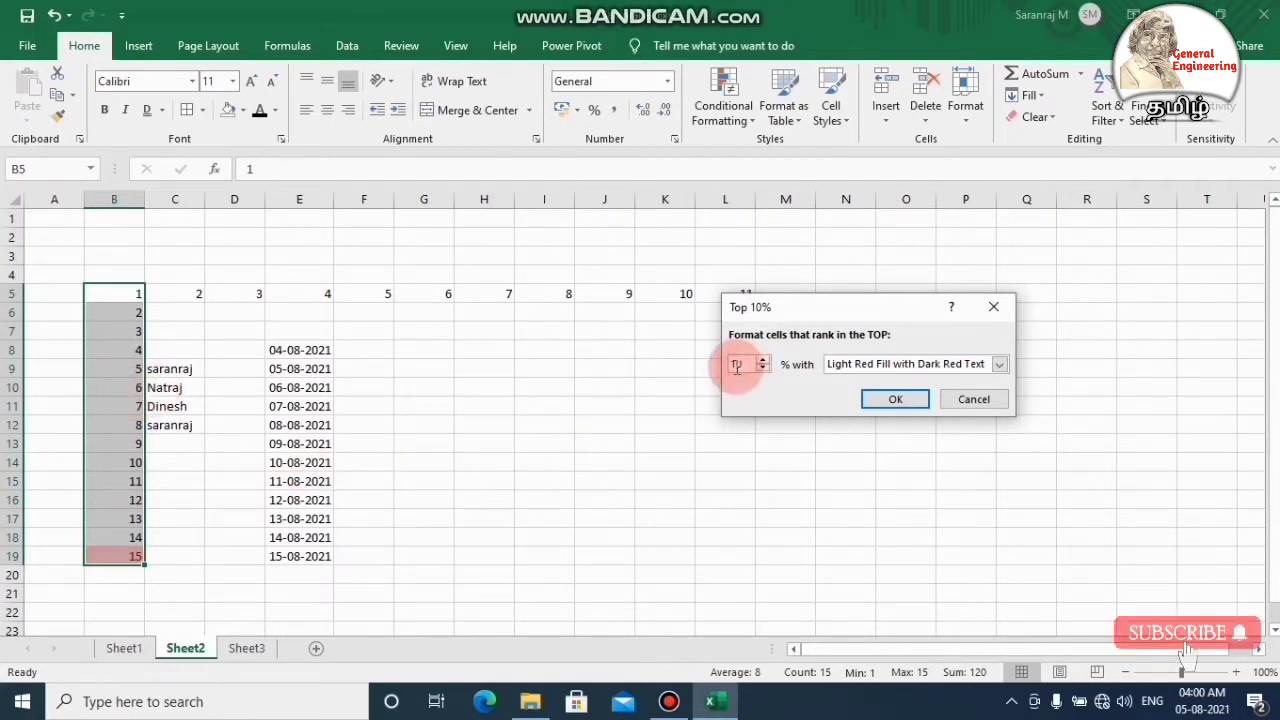
{"action": "type", "text": "20"}
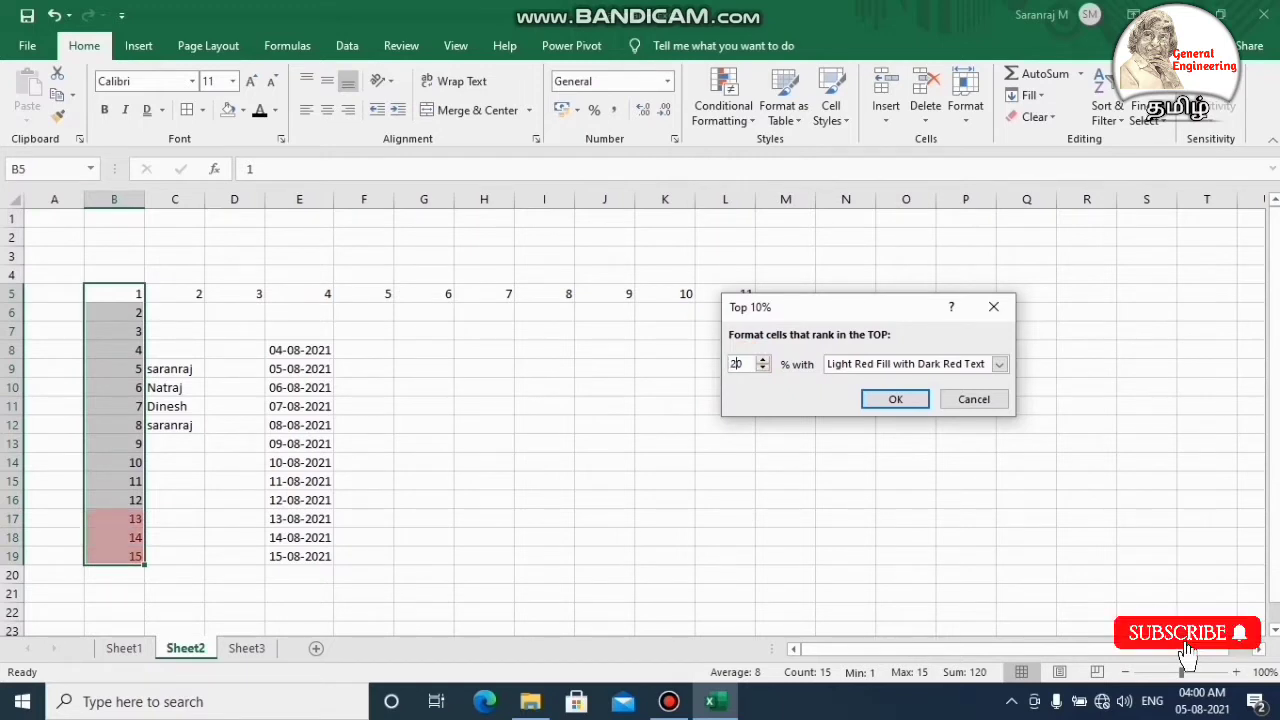
{"action": "left_click", "coordinate": [972, 399]}
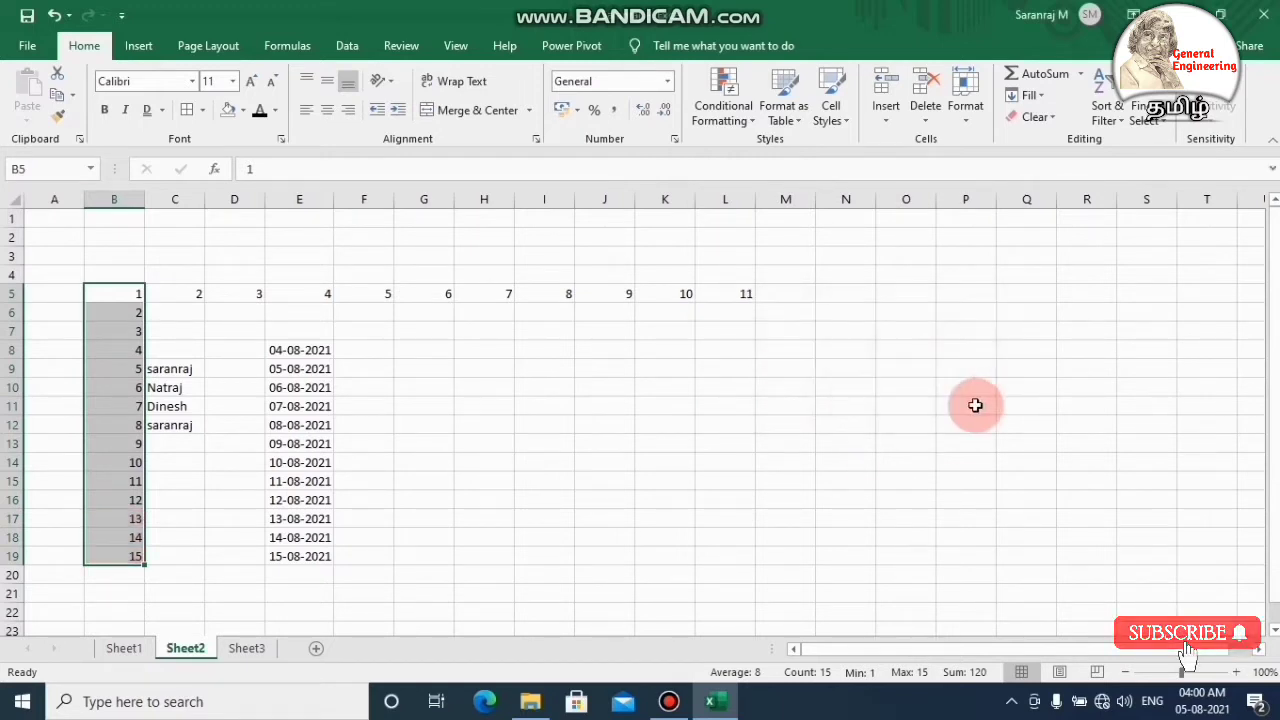
{"action": "left_click", "coordinate": [723, 100]}
{"action": "mouse_move", "coordinate": [781, 194]}
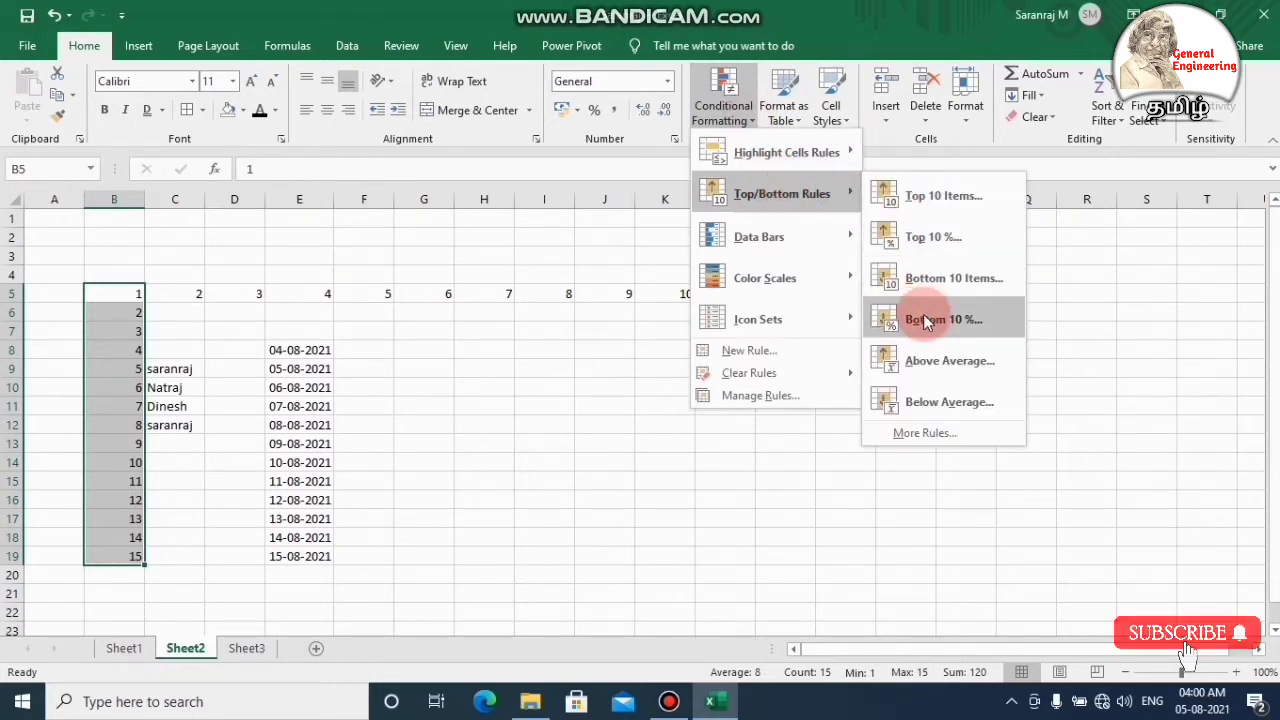
{"action": "left_click", "coordinate": [925, 358]}
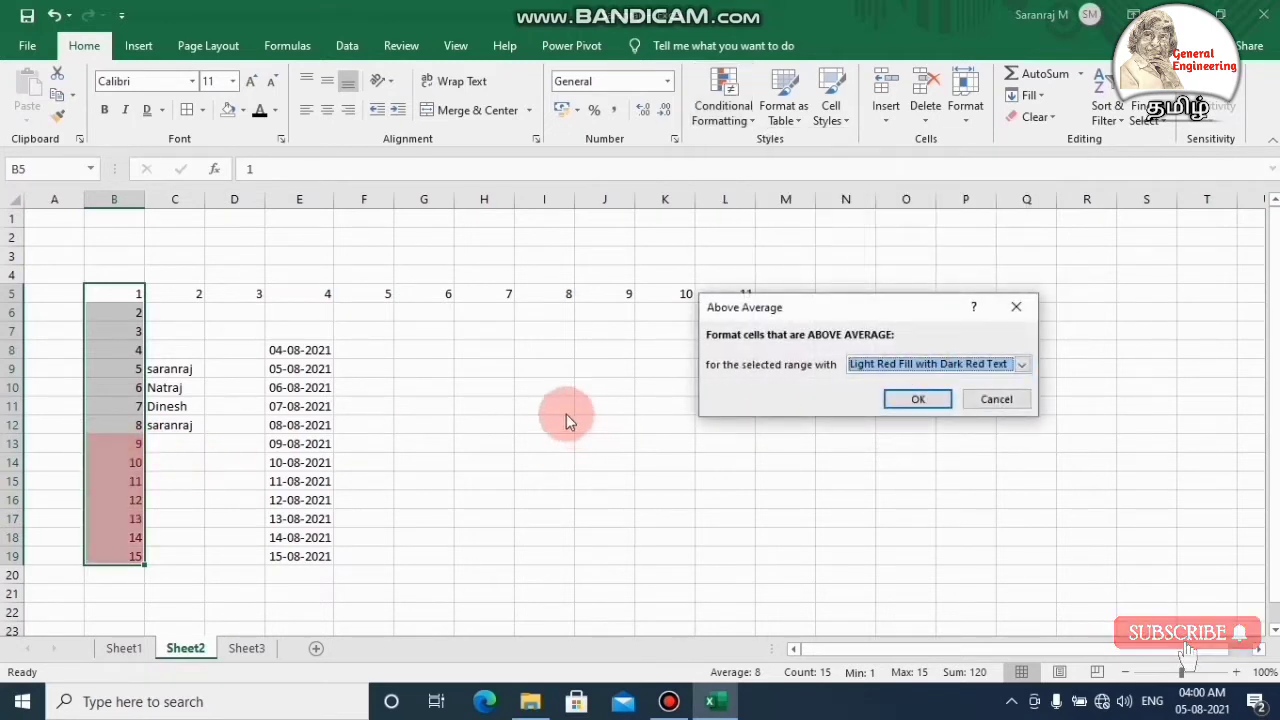
{"action": "left_click", "coordinate": [997, 400]}
{"action": "left_click", "coordinate": [745, 112]}
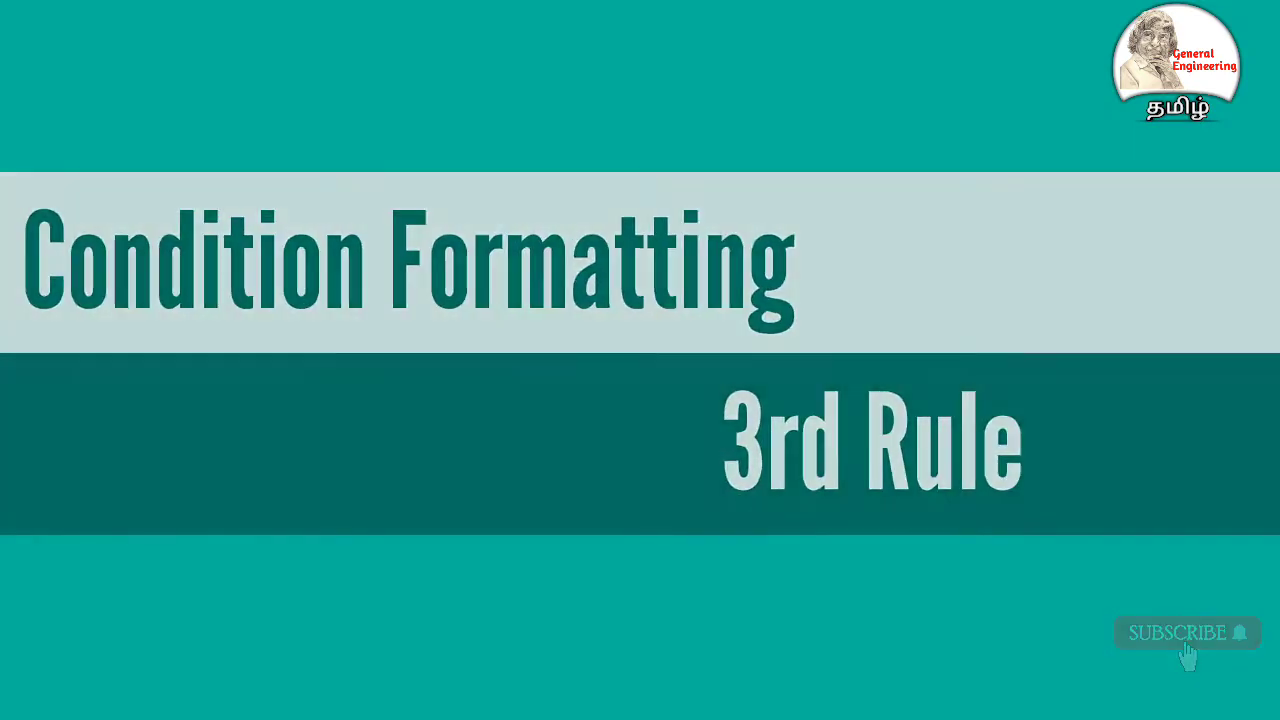
{"action": "mouse_move", "coordinate": [760, 237]}
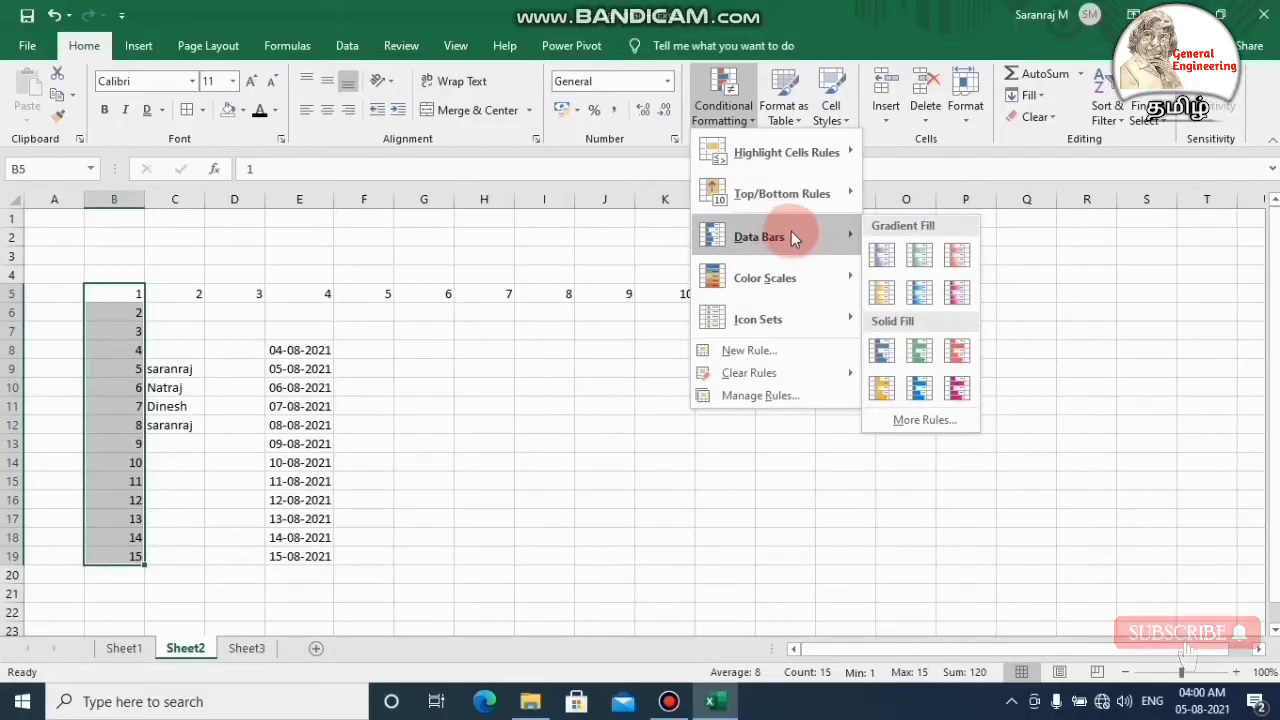
{"action": "left_click", "coordinate": [500, 435]}
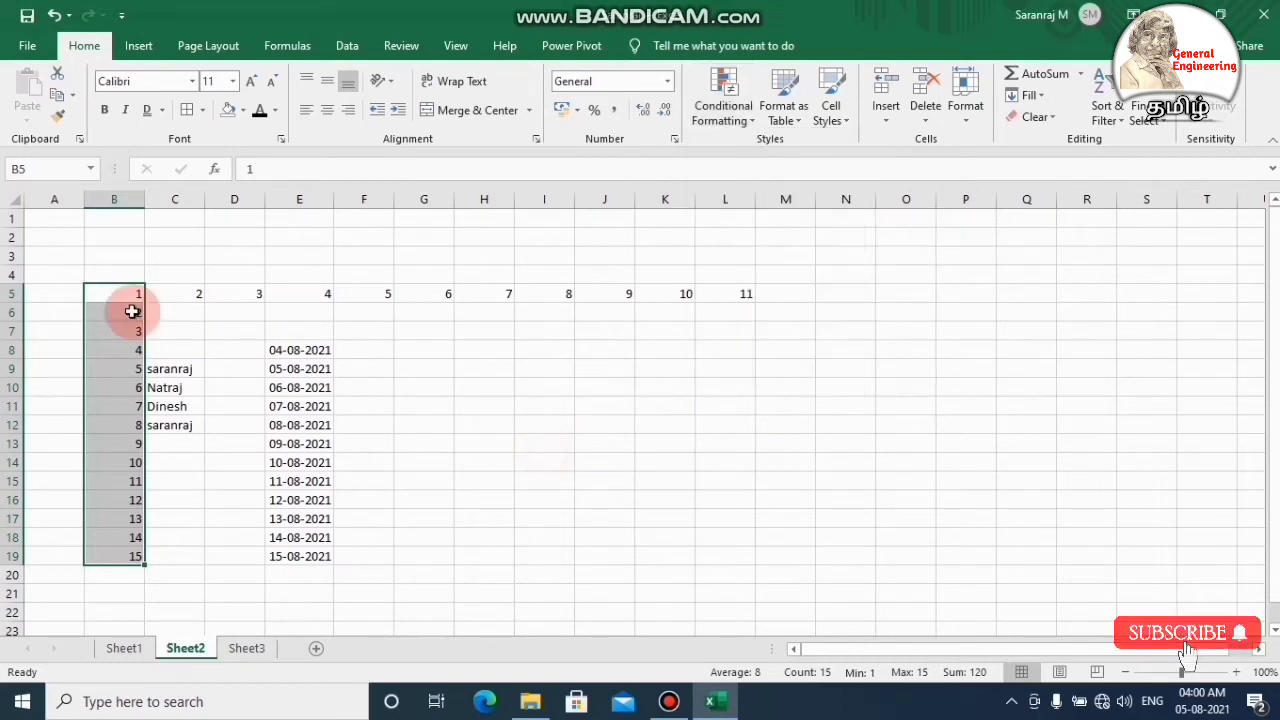
{"action": "mouse_move", "coordinate": [130, 300]}
{"action": "left_mouse_down"}
{"action": "mouse_move", "coordinate": [122, 291]}
{"action": "mouse_move", "coordinate": [725, 556]}
{"action": "left_mouse_up"}
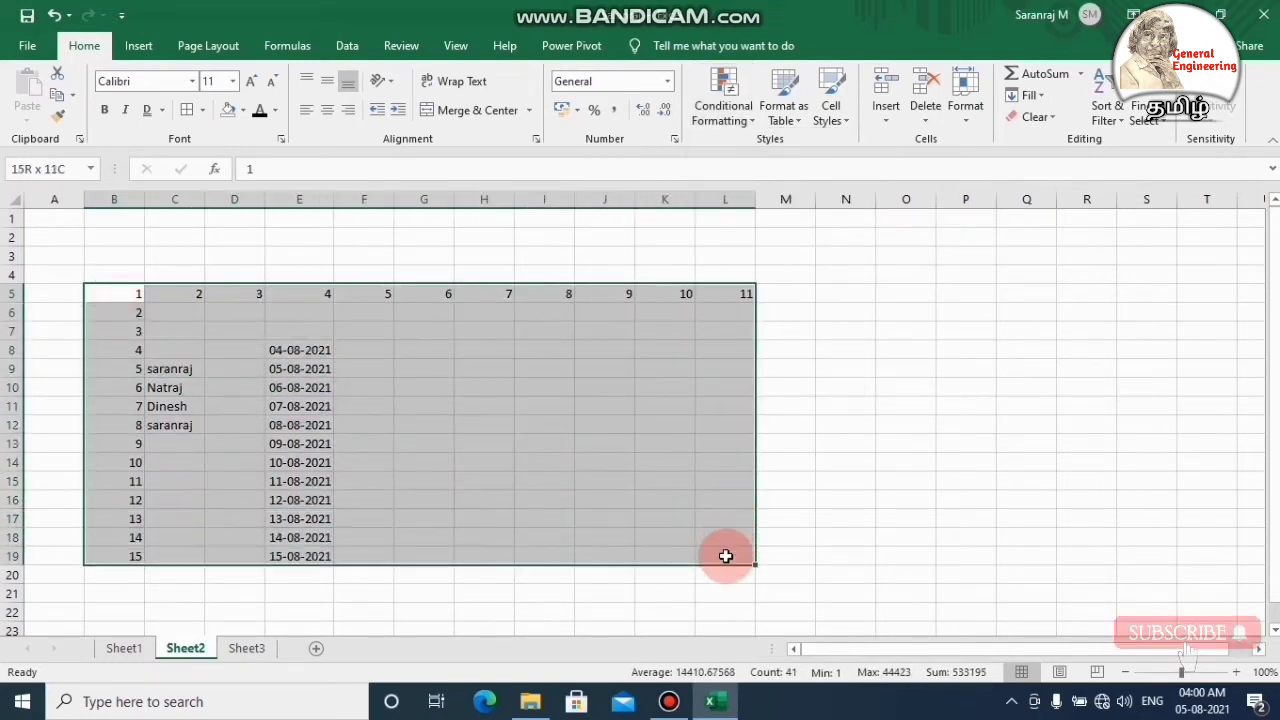
{"action": "left_click", "coordinate": [737, 128]}
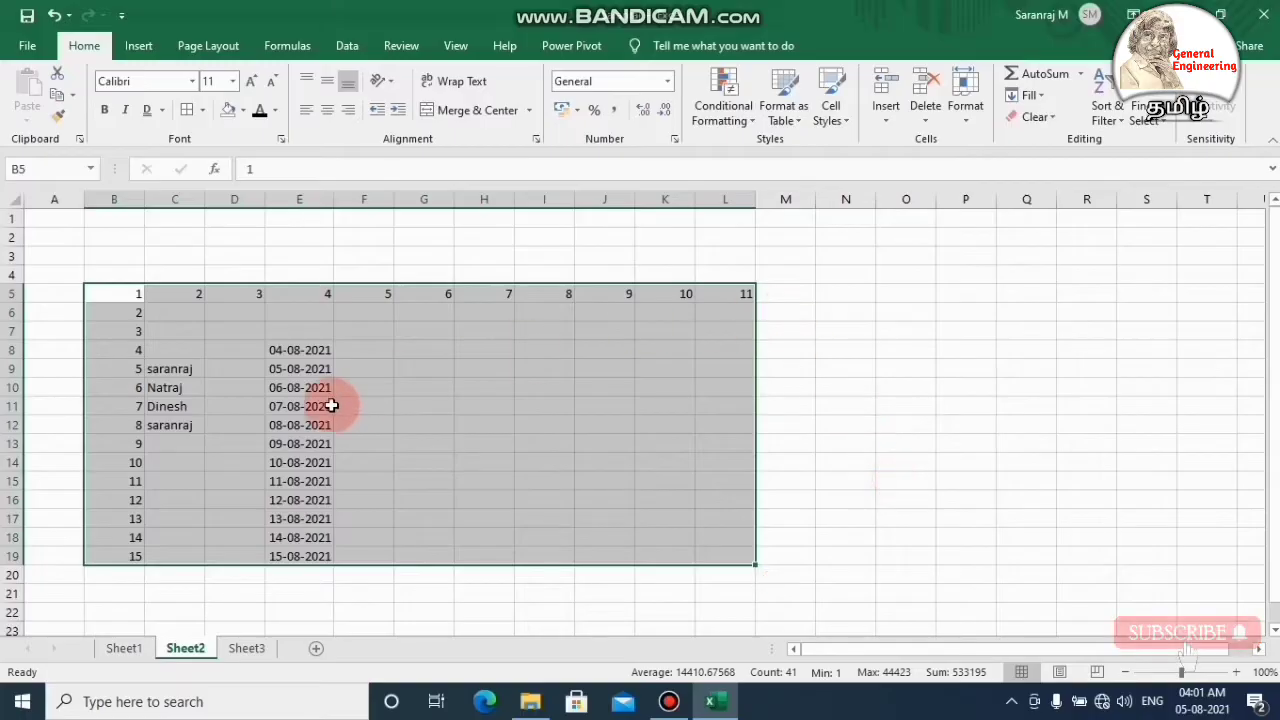
Select the numbers 1–15 in B5:B19 and open the Conditional Formatting menu
{"action": "left_click", "coordinate": [329, 408]}
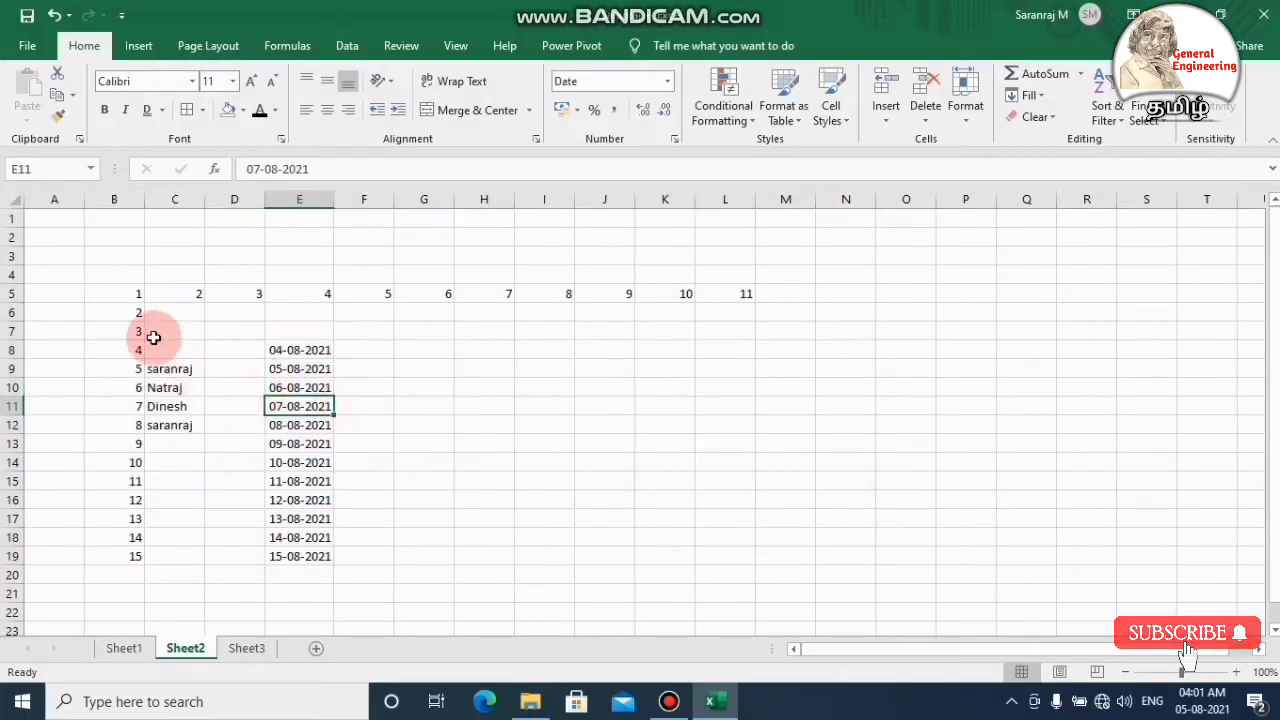
{"action": "left_click_drag", "start_coordinate": [129, 294], "coordinate": [128, 556]}
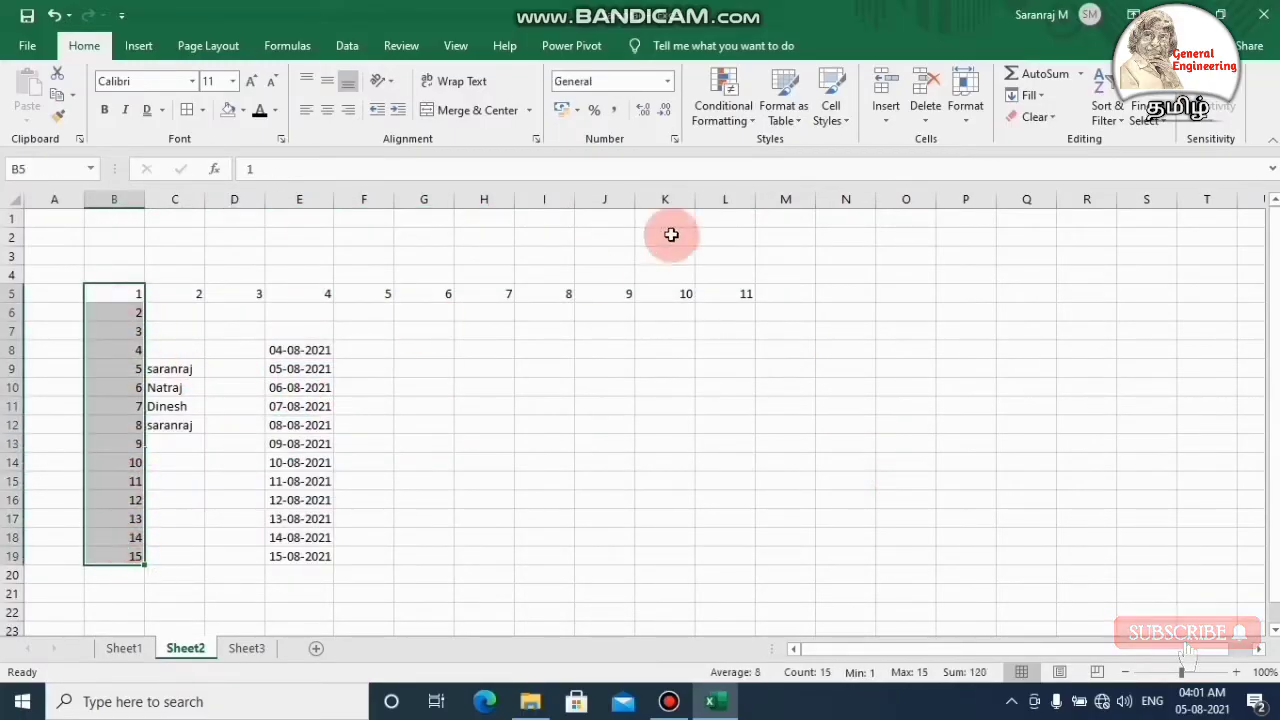
{"action": "left_click", "coordinate": [723, 100]}
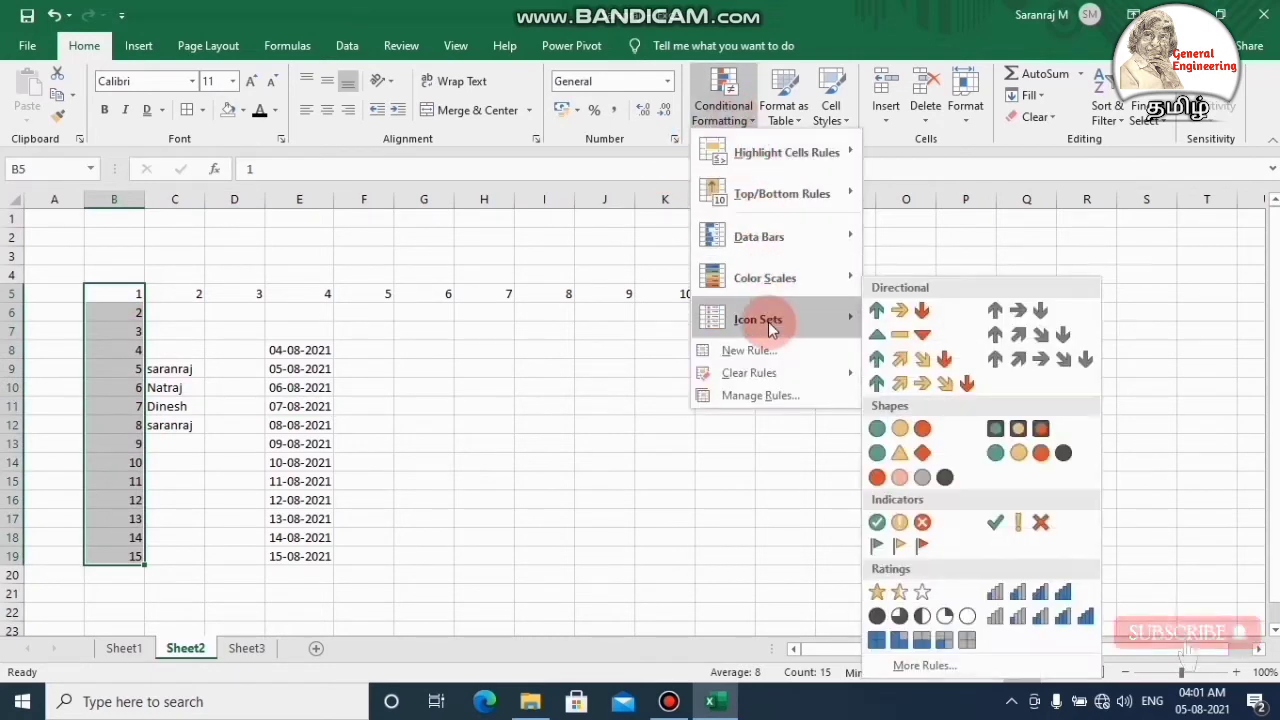
{"action": "mouse_move", "coordinate": [758, 319]}
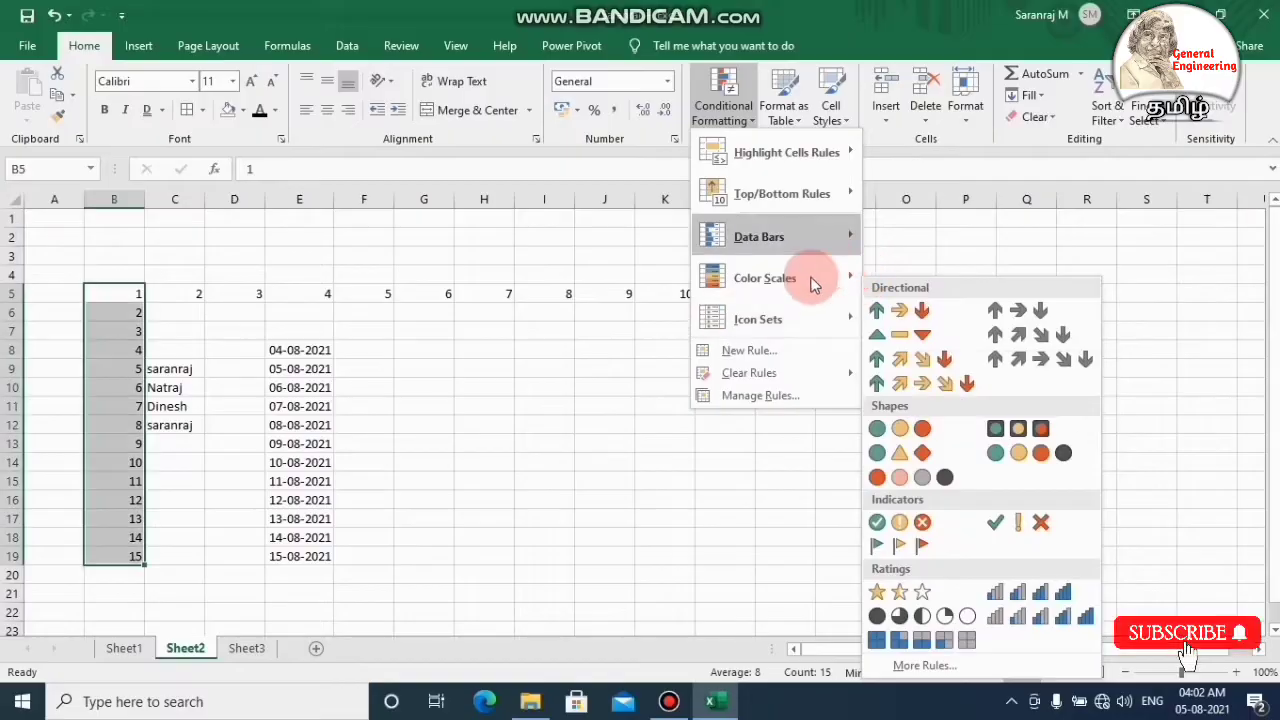
{"action": "left_click", "coordinate": [775, 352]}
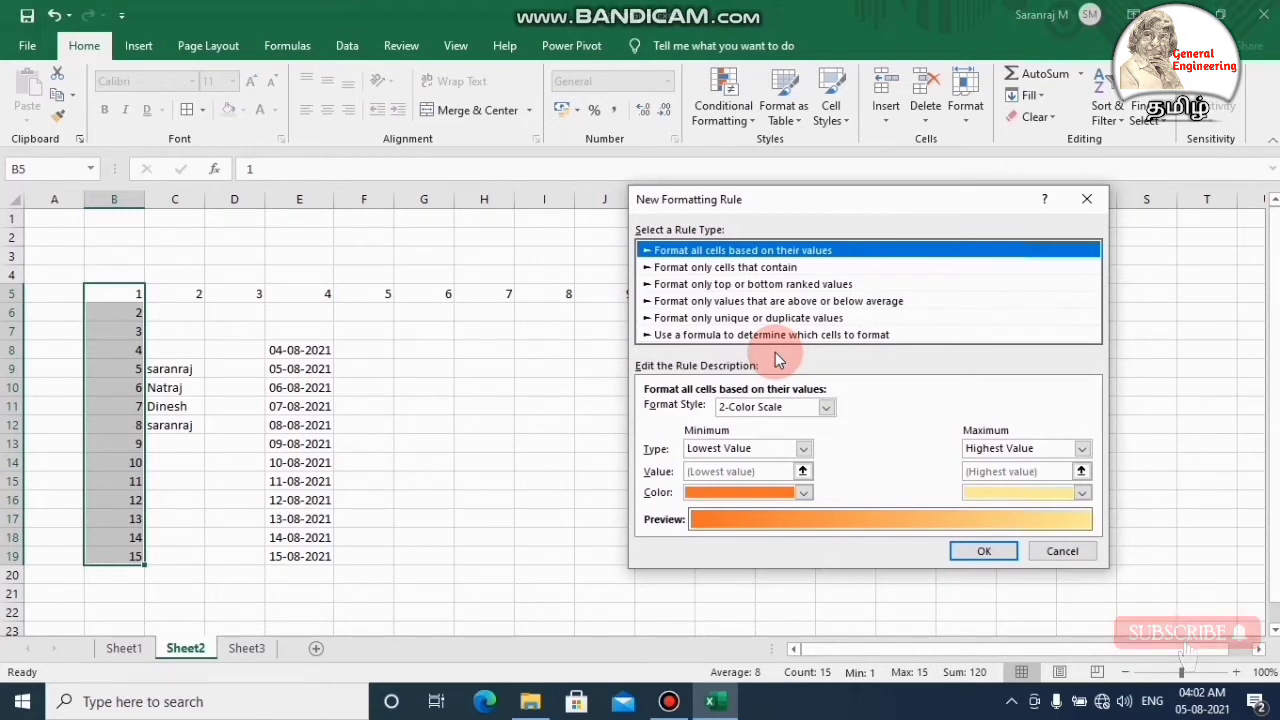
{"action": "left_click", "coordinate": [740, 268]}
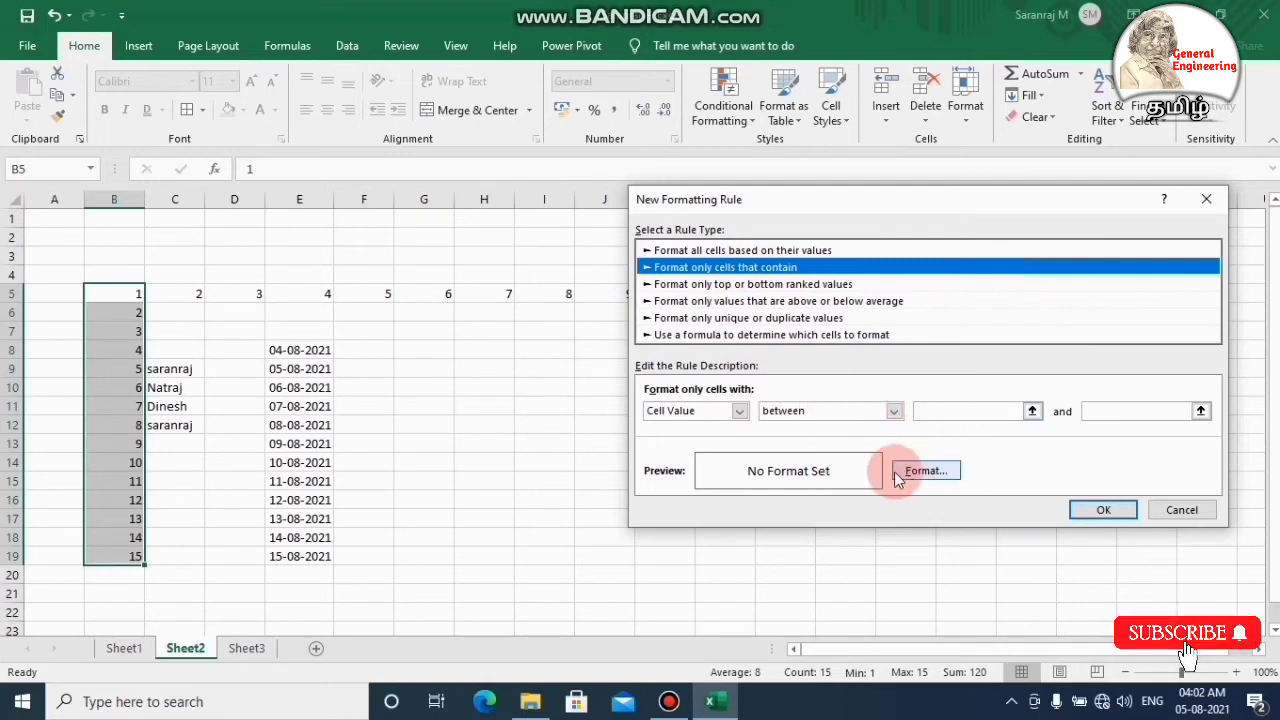
{"action": "left_click", "coordinate": [925, 471]}
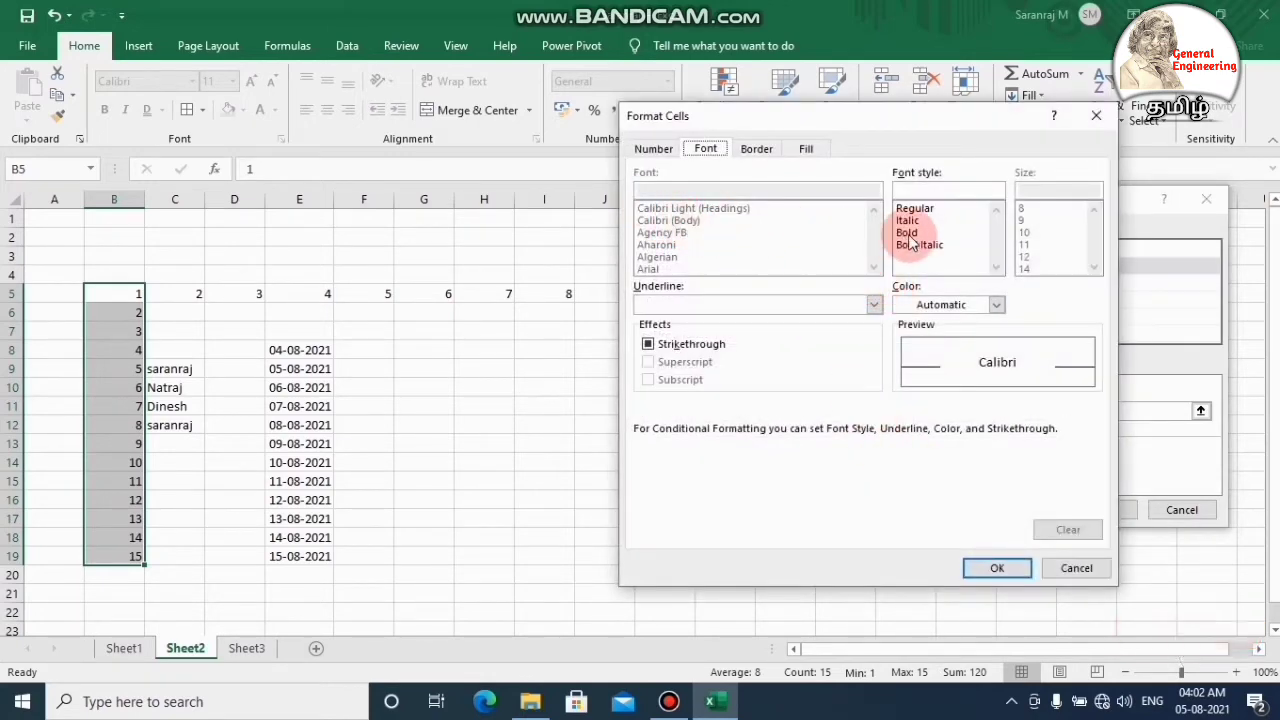
{"action": "left_click", "coordinate": [760, 149]}
{"action": "left_click", "coordinate": [653, 149]}
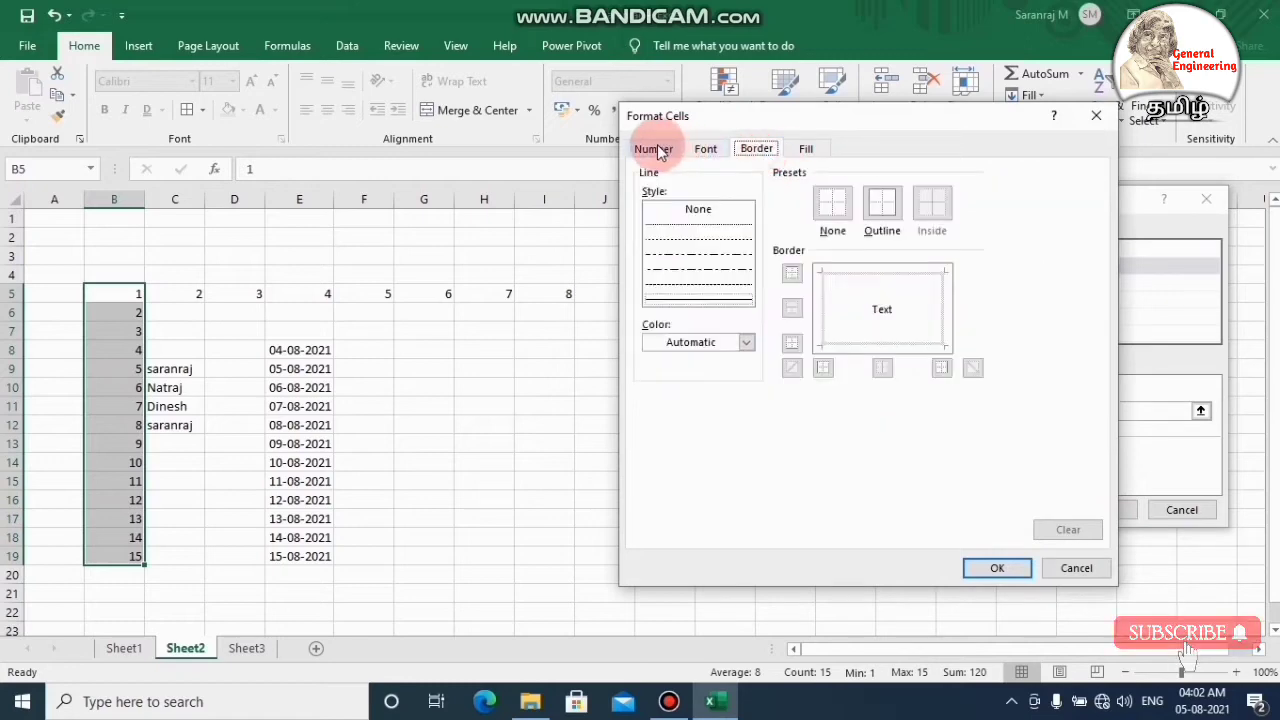
{"action": "left_click", "coordinate": [1055, 570]}
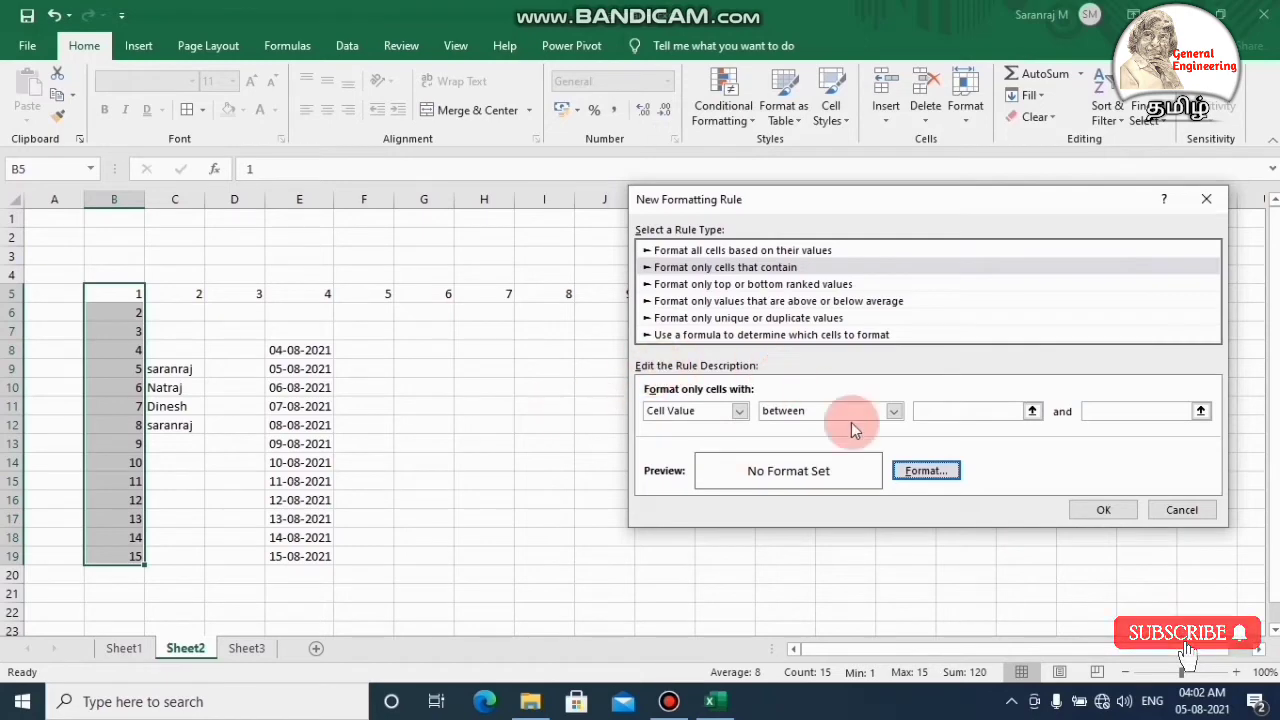
{"action": "left_click", "coordinate": [1177, 512]}
{"action": "left_click", "coordinate": [725, 424]}
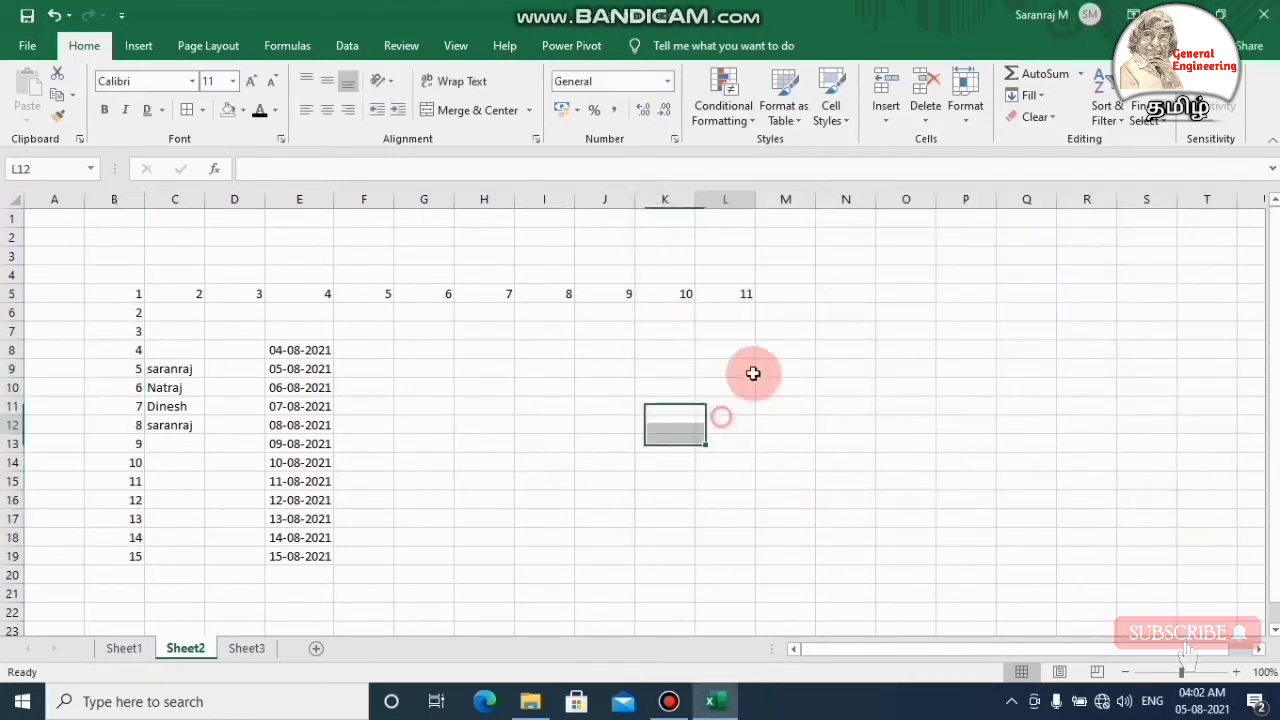
{"action": "left_click", "coordinate": [722, 105]}
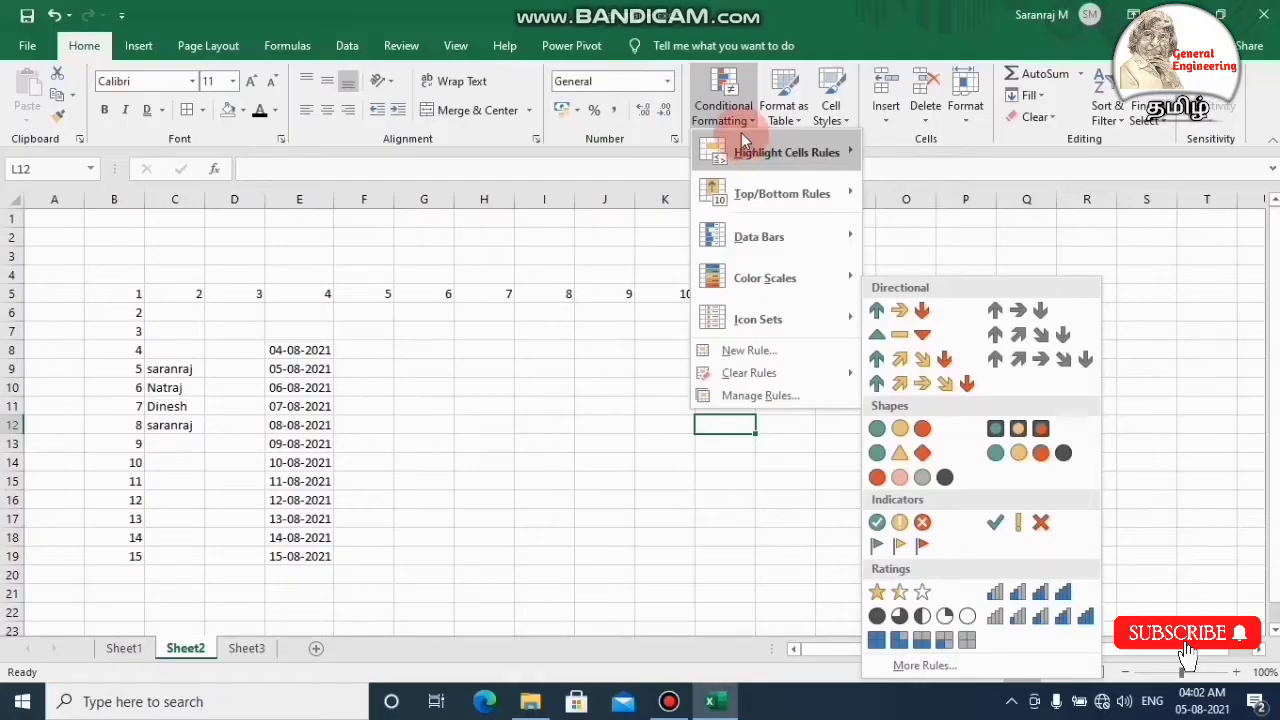
{"action": "left_click", "coordinate": [775, 112]}
{"action": "left_click", "coordinate": [775, 118]}
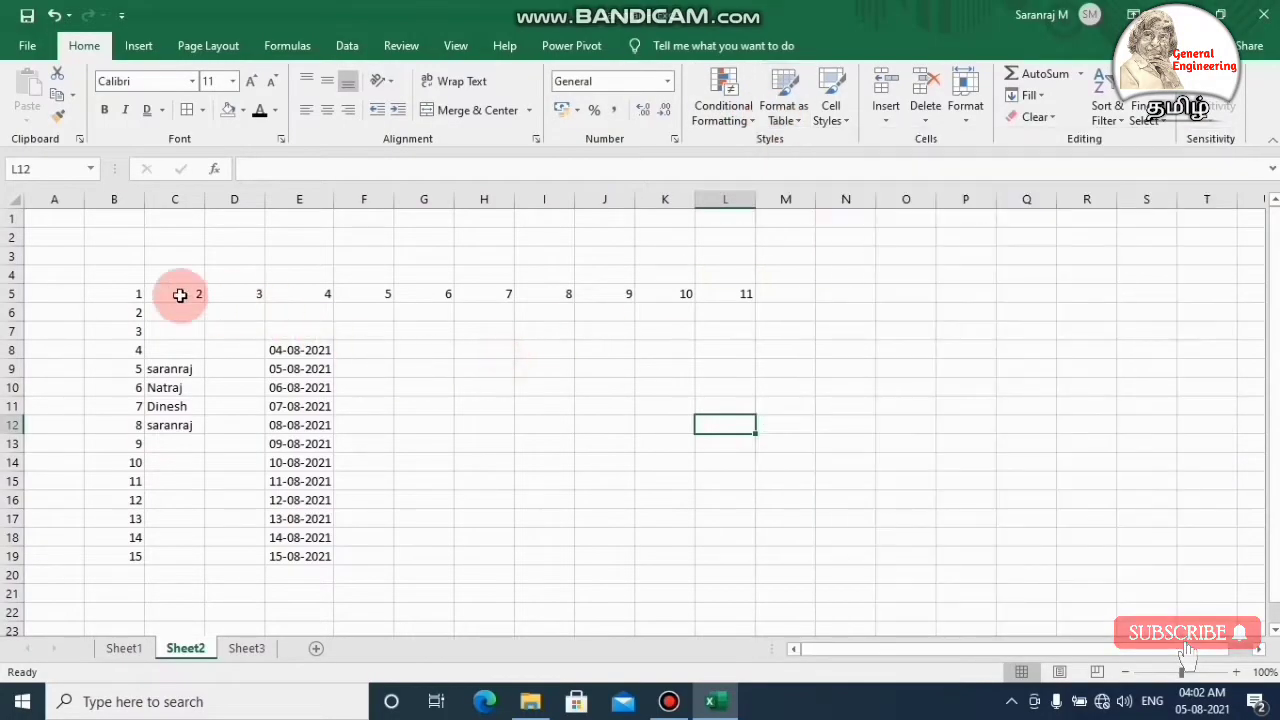
{"action": "mouse_move", "coordinate": [129, 293]}
{"action": "left_mouse_down"}
{"action": "mouse_move", "coordinate": [420, 389]}
{"action": "mouse_move", "coordinate": [746, 557]}
{"action": "mouse_move", "coordinate": [743, 573]}
{"action": "mouse_move", "coordinate": [745, 557]}
{"action": "left_mouse_up"}
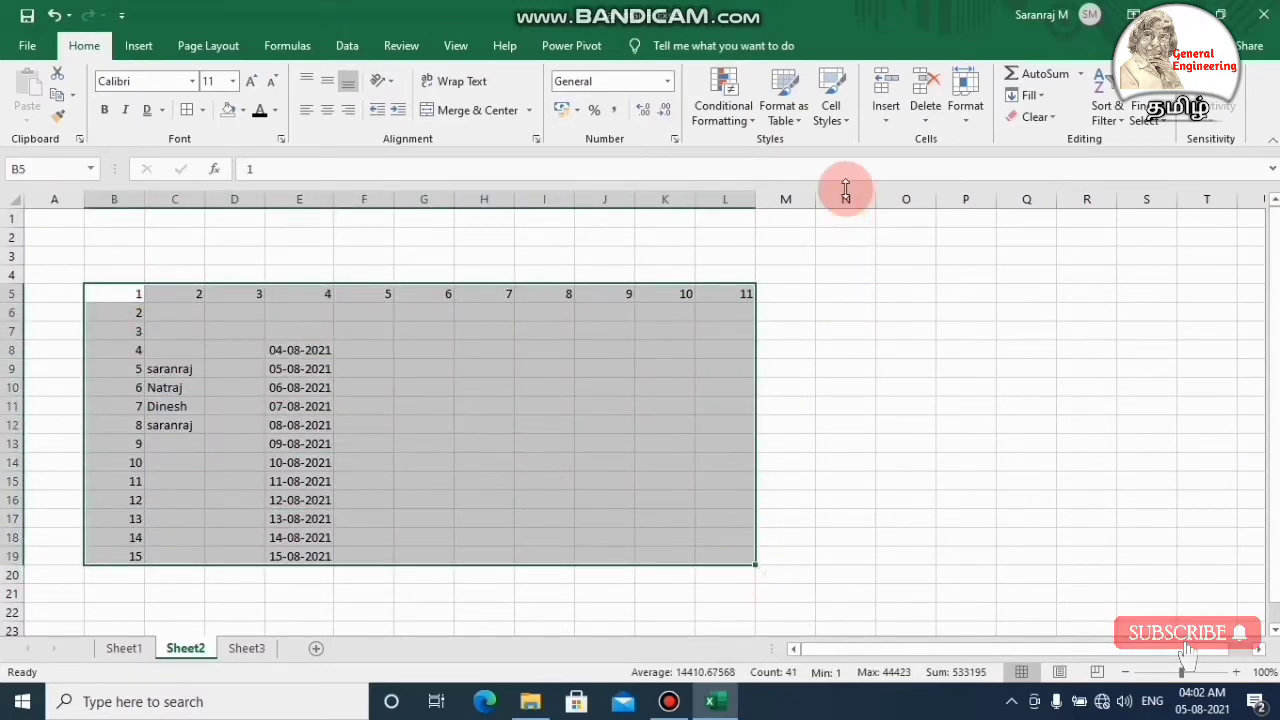
{"action": "left_click", "coordinate": [795, 118]}
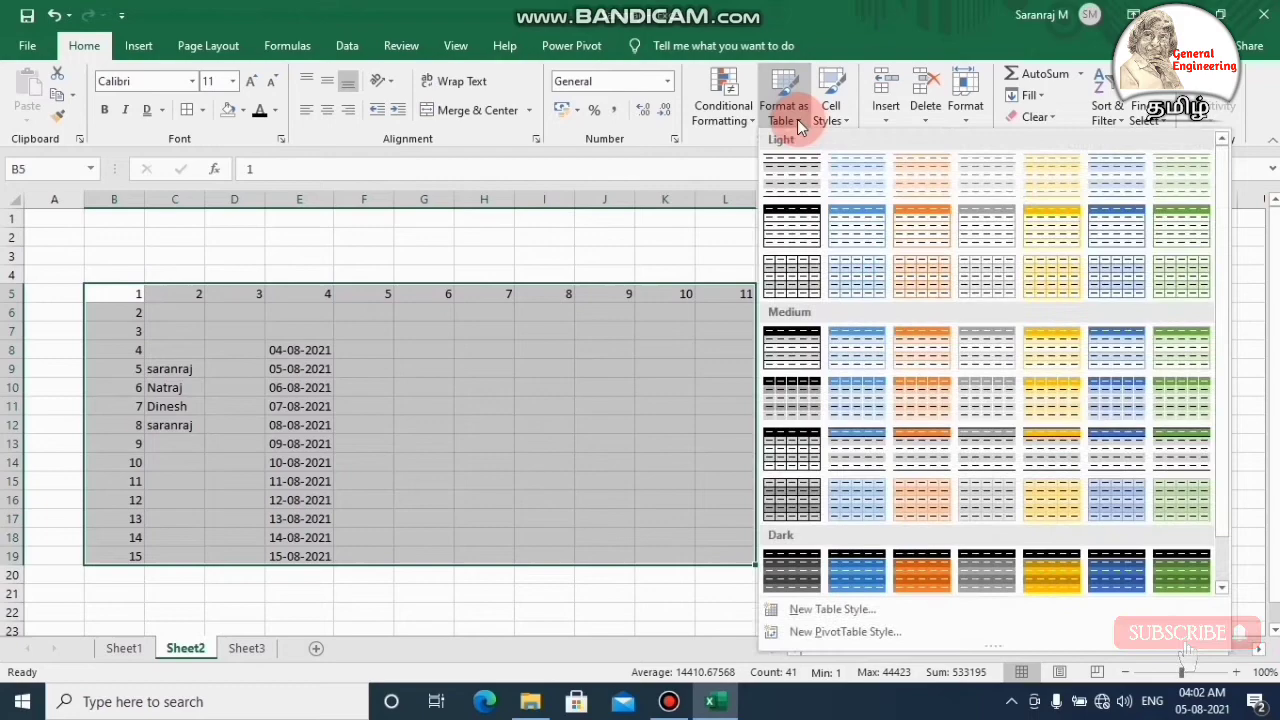
{"action": "left_click", "coordinate": [796, 181]}
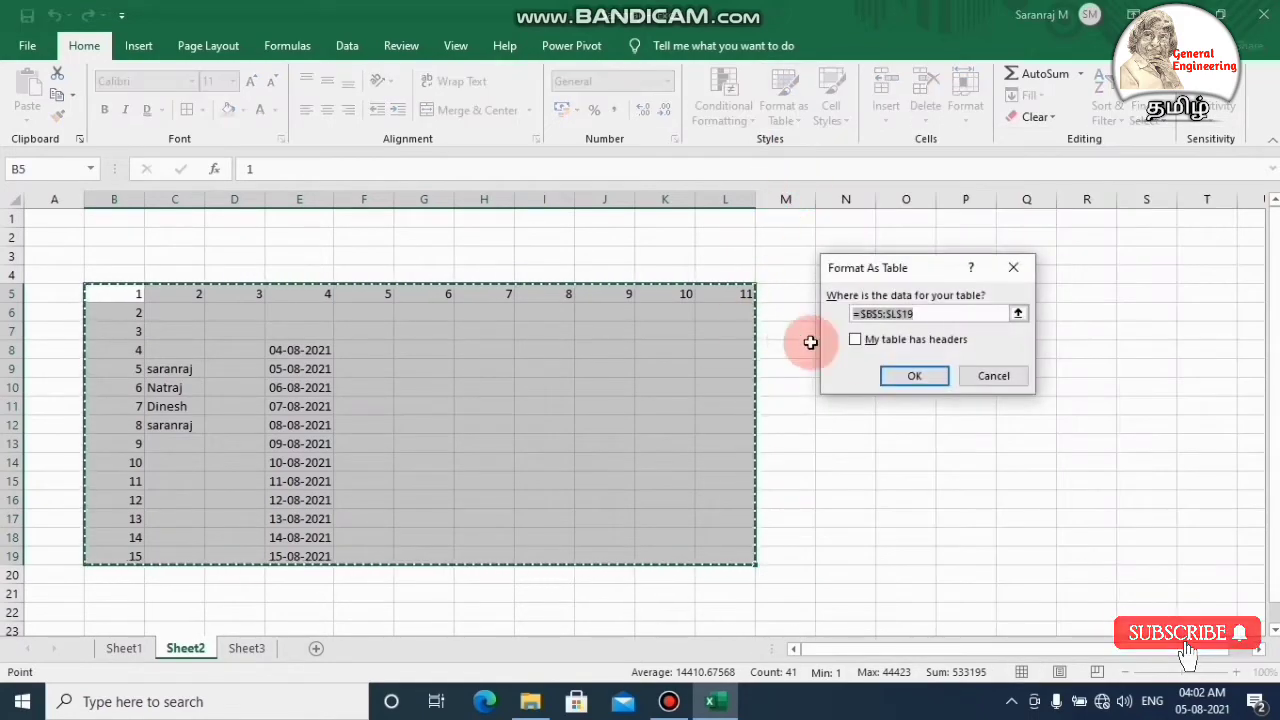
{"action": "left_click", "coordinate": [911, 376]}
{"action": "left_click_drag", "start_coordinate": [790, 445], "coordinate": [668, 371]}
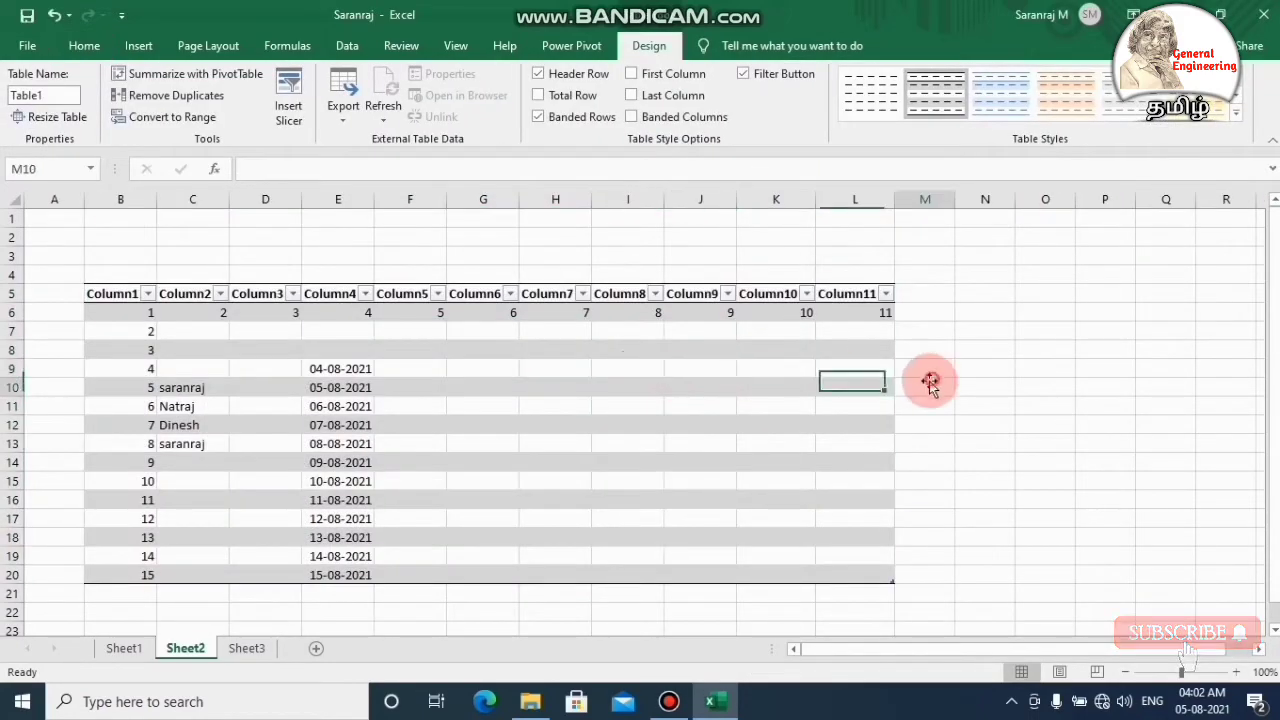
{"action": "left_click", "coordinate": [755, 385]}
{"action": "mouse_move", "coordinate": [128, 294]}
{"action": "left_mouse_down"}
{"action": "mouse_move", "coordinate": [223, 360]}
{"action": "mouse_move", "coordinate": [859, 566]}
{"action": "left_mouse_up"}
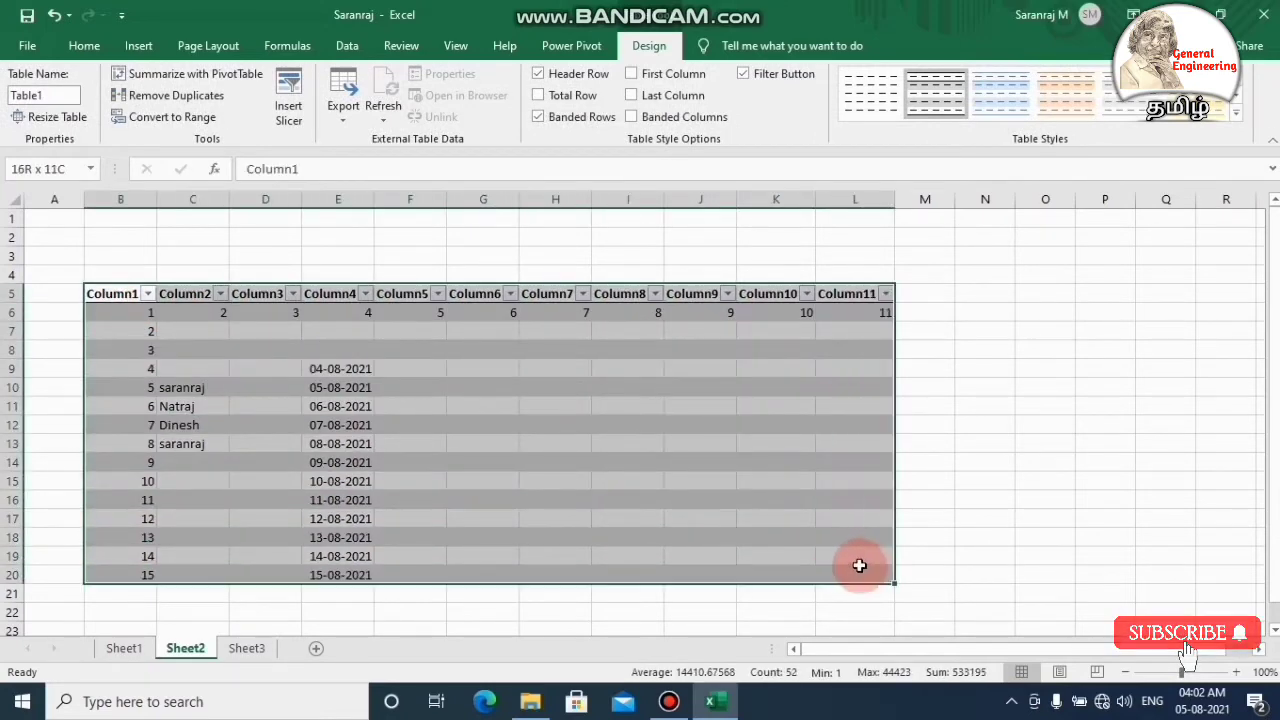
{"action": "left_click", "coordinate": [86, 46]}
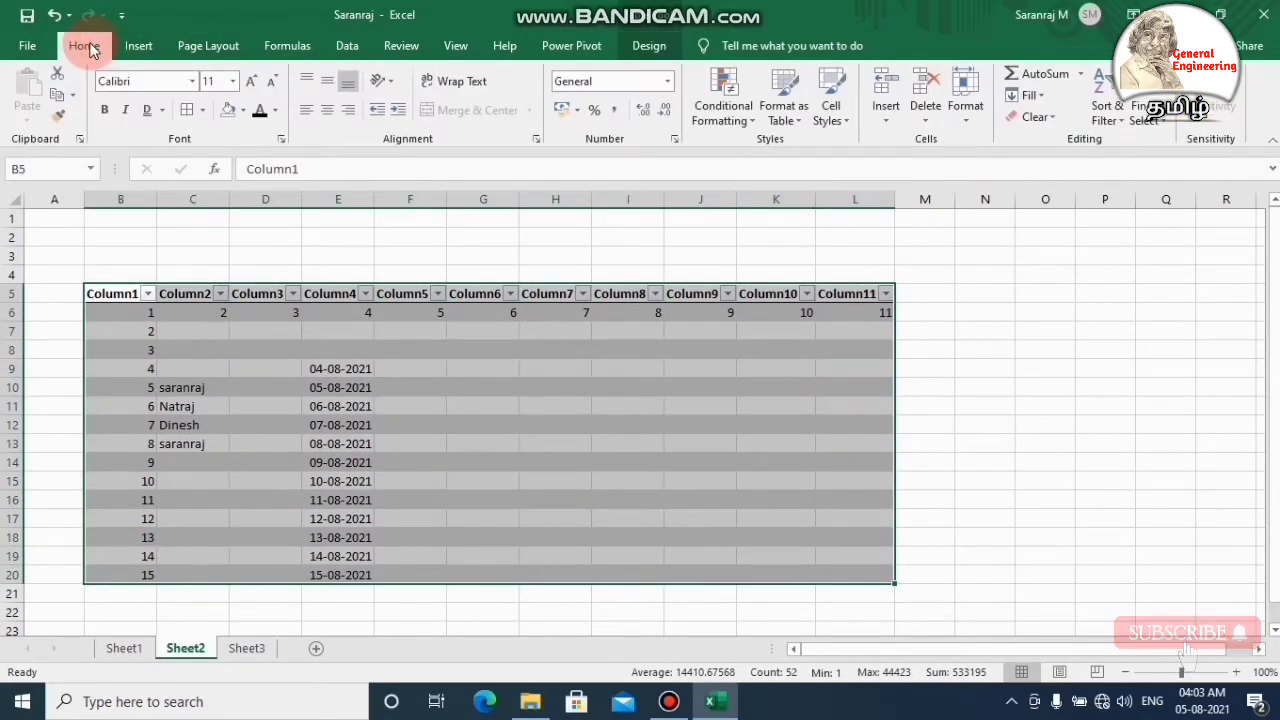
{"action": "left_click", "coordinate": [783, 112]}
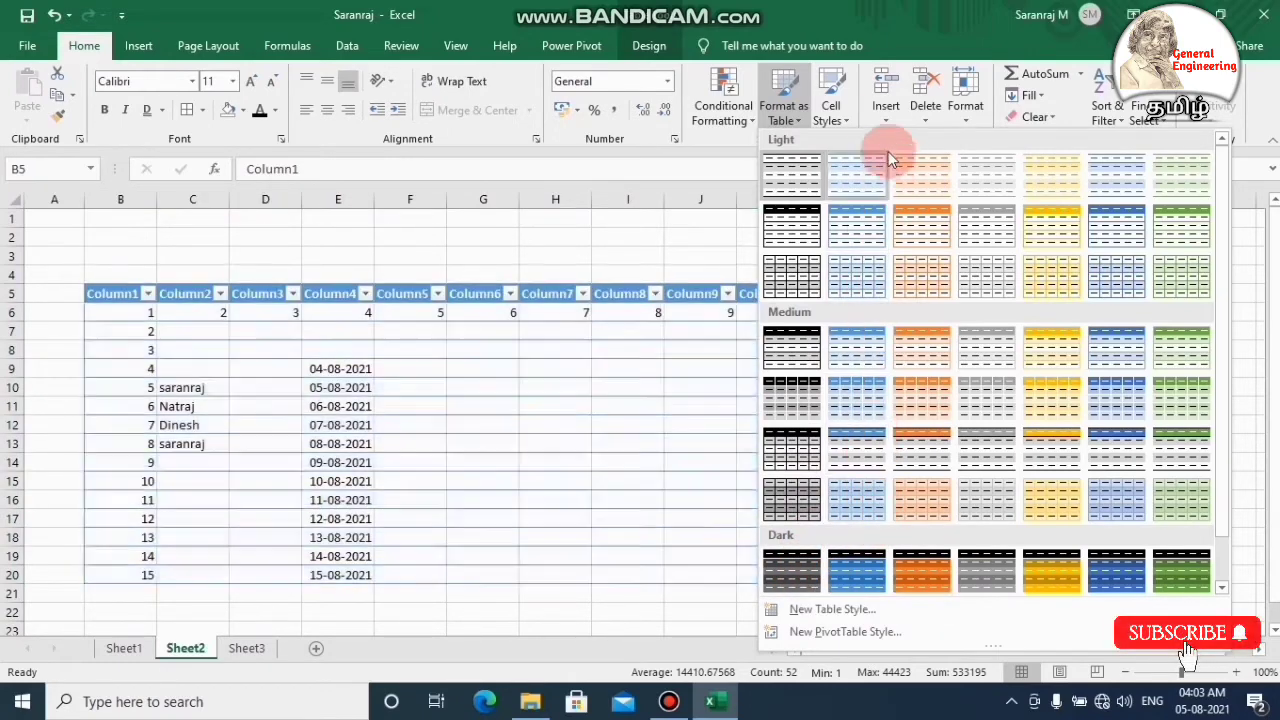
{"action": "left_click", "coordinate": [846, 115]}
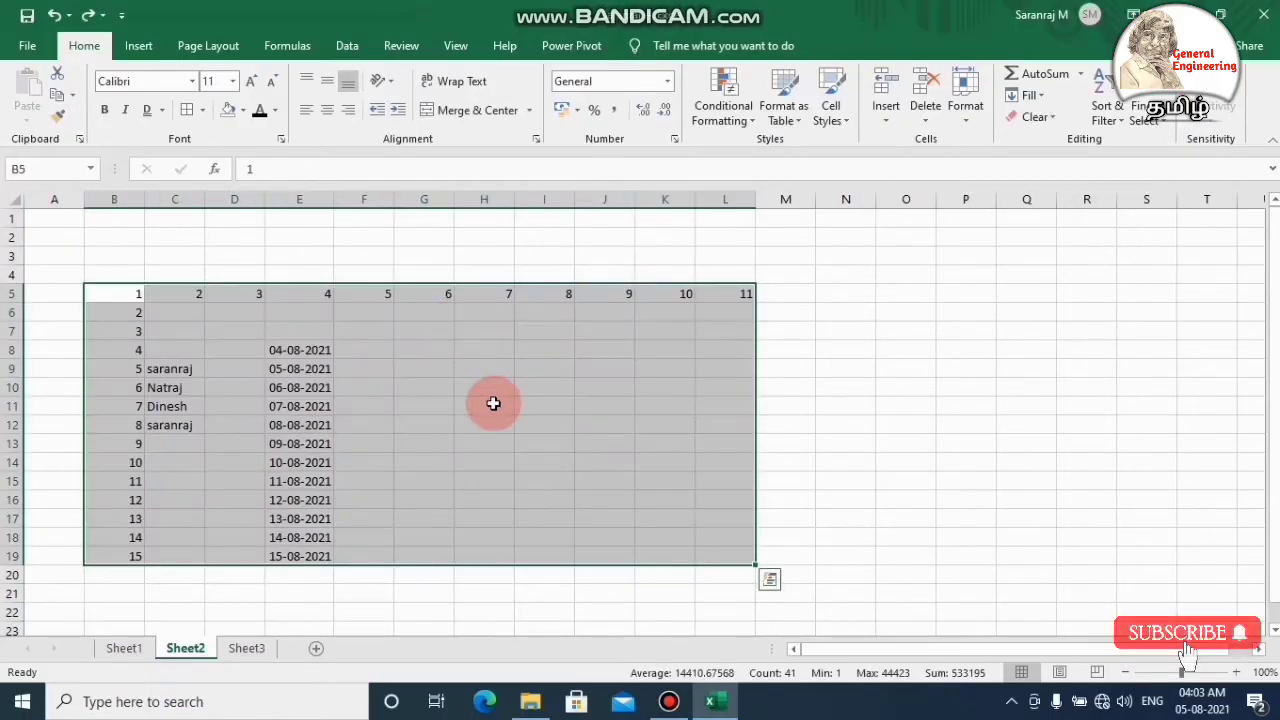
Convert the table back to a plain range and fill the dates E8:E19 with grey
{"action": "left_click", "coordinate": [742, 421]}
{"action": "left_click", "coordinate": [305, 352]}
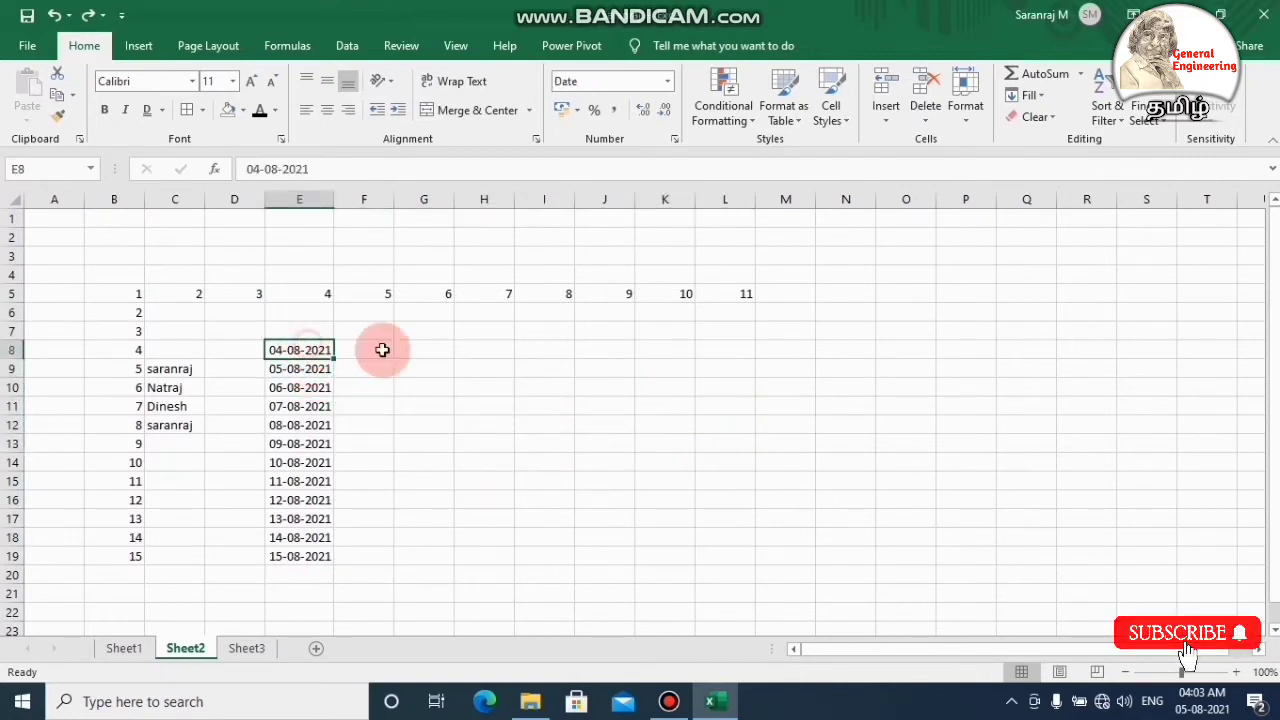
{"action": "mouse_move", "coordinate": [318, 350]}
{"action": "left_mouse_down"}
{"action": "mouse_move", "coordinate": [314, 480]}
{"action": "mouse_move", "coordinate": [296, 543]}
{"action": "mouse_move", "coordinate": [307, 553]}
{"action": "left_mouse_up"}
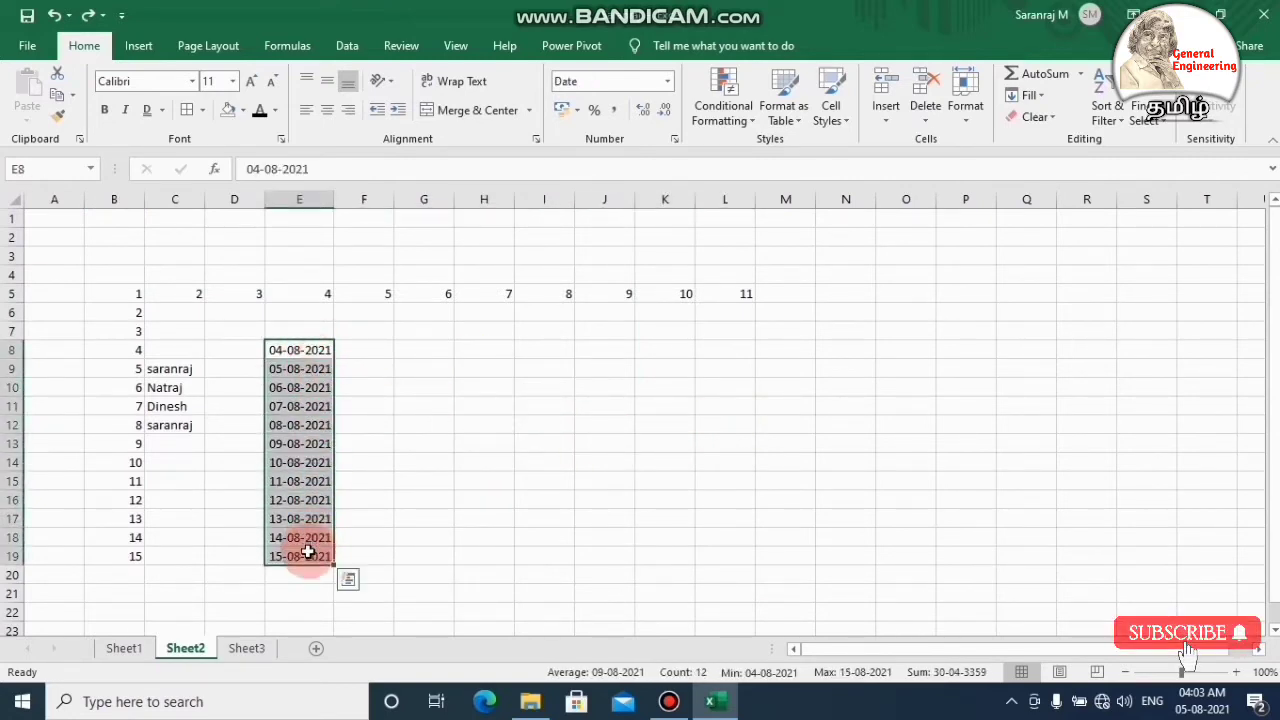
{"action": "left_click", "coordinate": [806, 120]}
{"action": "left_click", "coordinate": [835, 114]}
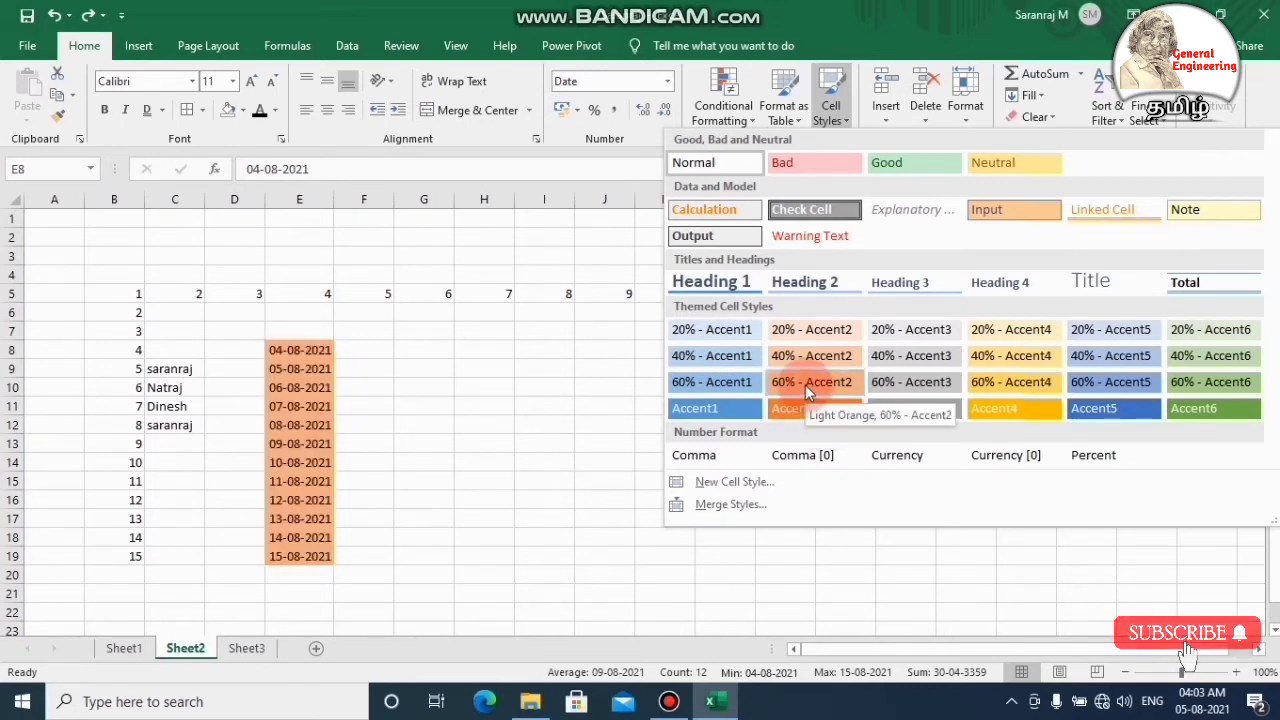
{"action": "left_click", "coordinate": [241, 110]}
{"action": "left_click", "coordinate": [261, 187]}
Reselect the dates E8:E19 and open the Cell Styles gallery
{"action": "left_click", "coordinate": [445, 348]}
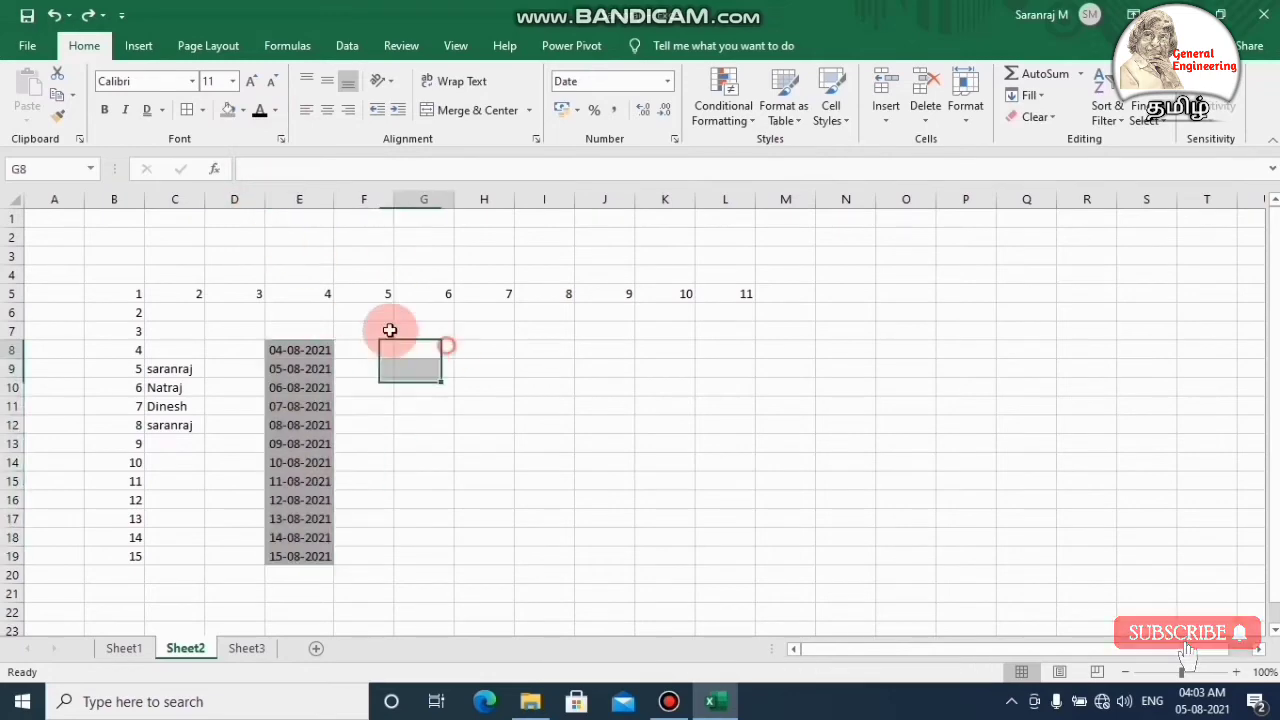
{"action": "left_click_drag", "start_coordinate": [305, 350], "coordinate": [320, 556]}
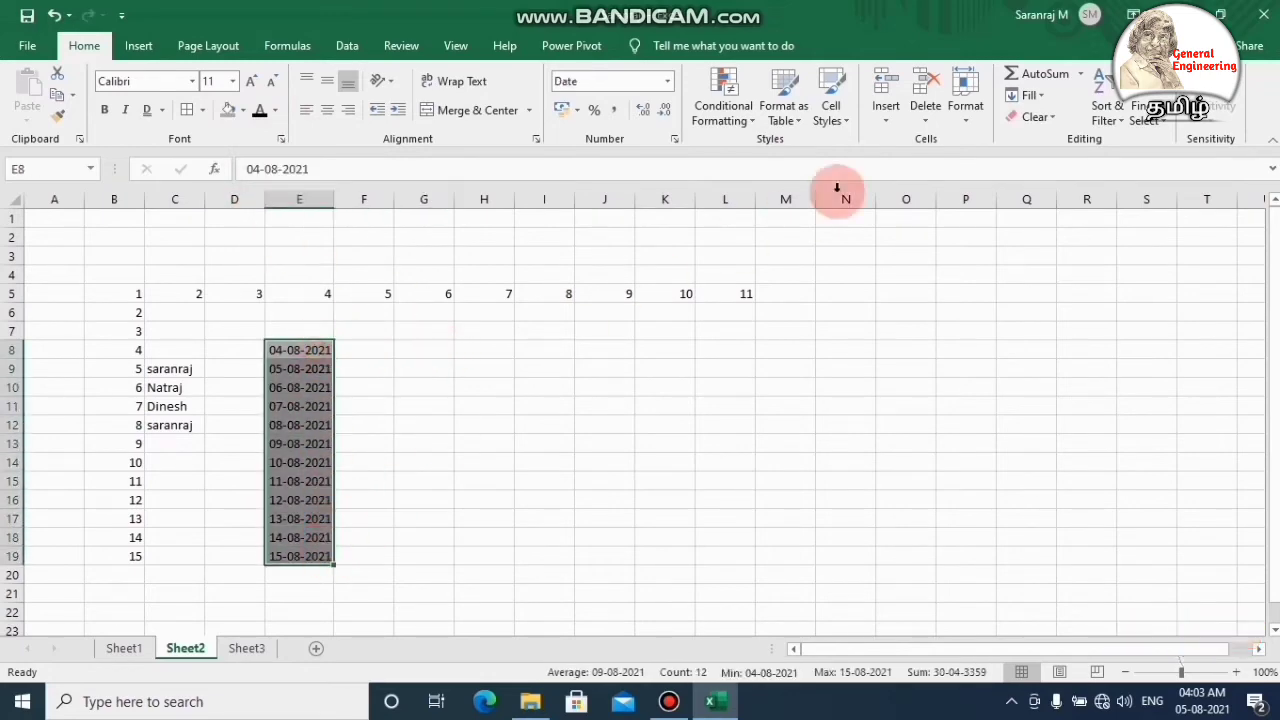
{"action": "left_click", "coordinate": [831, 110]}
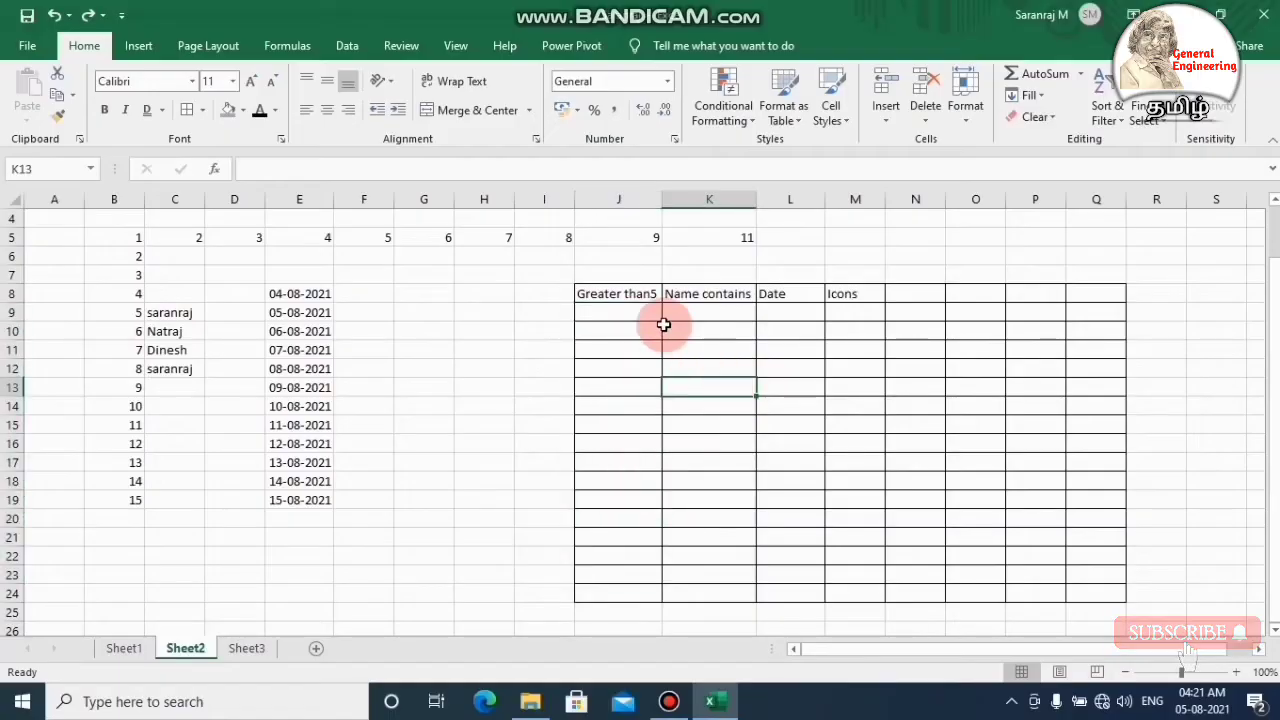
Select the J8:Q24 grid, then the Greater than5, Name contains and Date column cells in turn
{"action": "left_click_drag", "start_coordinate": [640, 298], "coordinate": [1101, 576]}
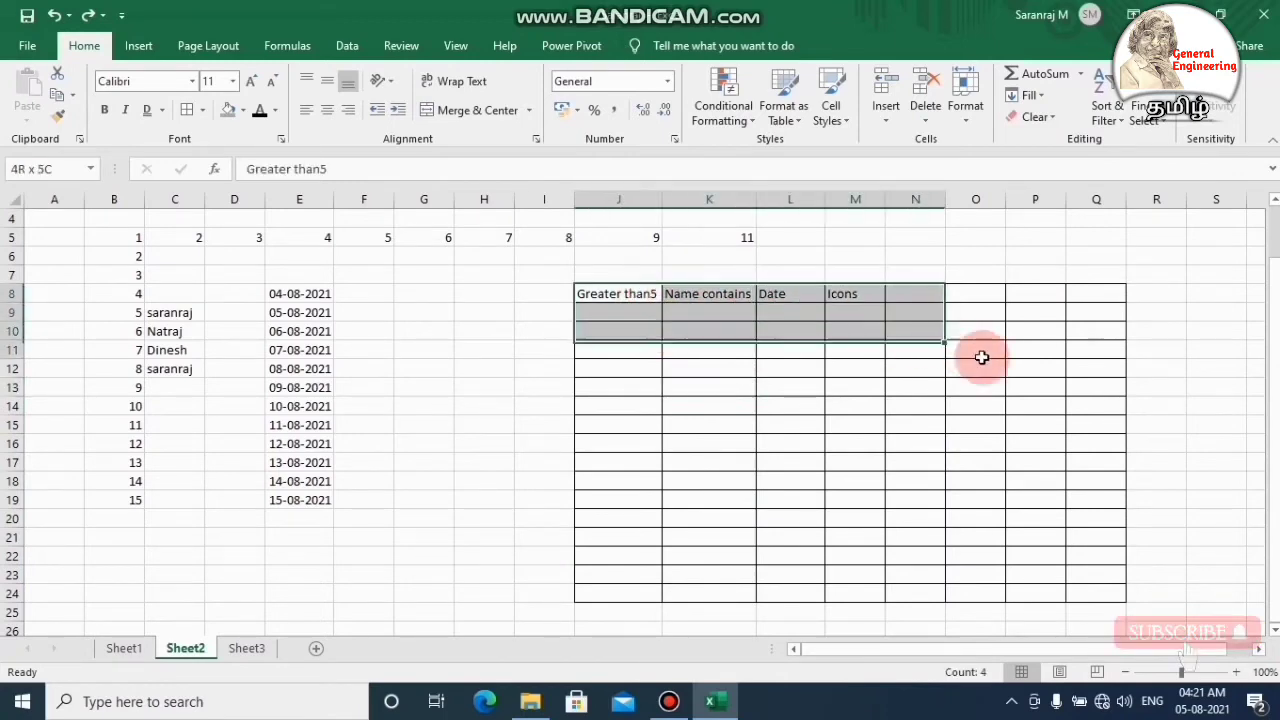
{"action": "left_click", "coordinate": [620, 295]}
{"action": "left_click_drag", "start_coordinate": [620, 313], "coordinate": [643, 560]}
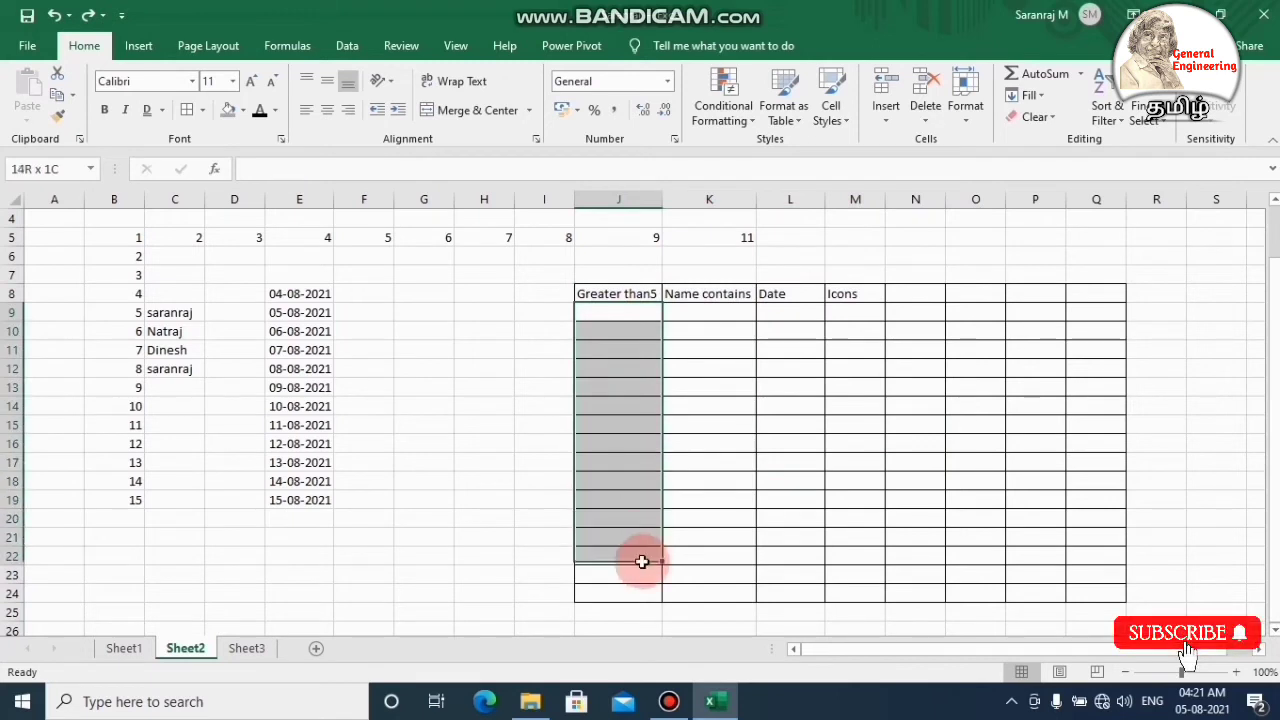
{"action": "left_click", "coordinate": [718, 403]}
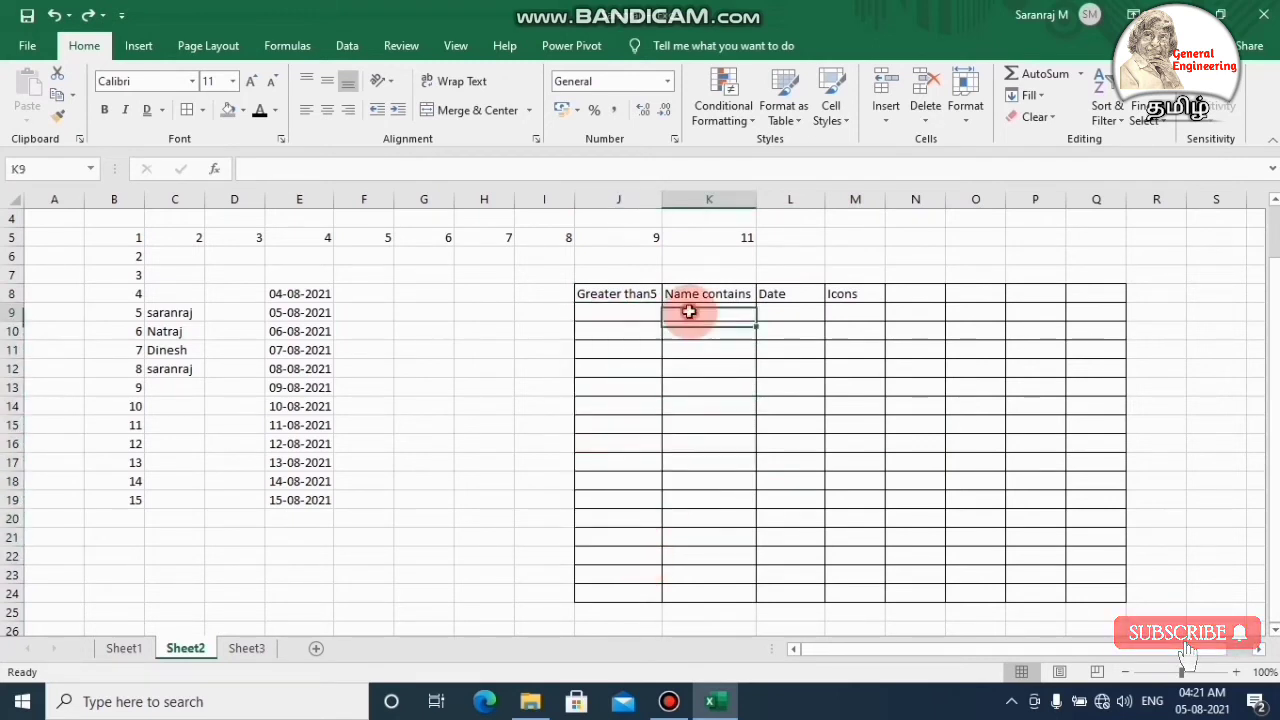
{"action": "left_click_drag", "start_coordinate": [689, 312], "coordinate": [721, 578]}
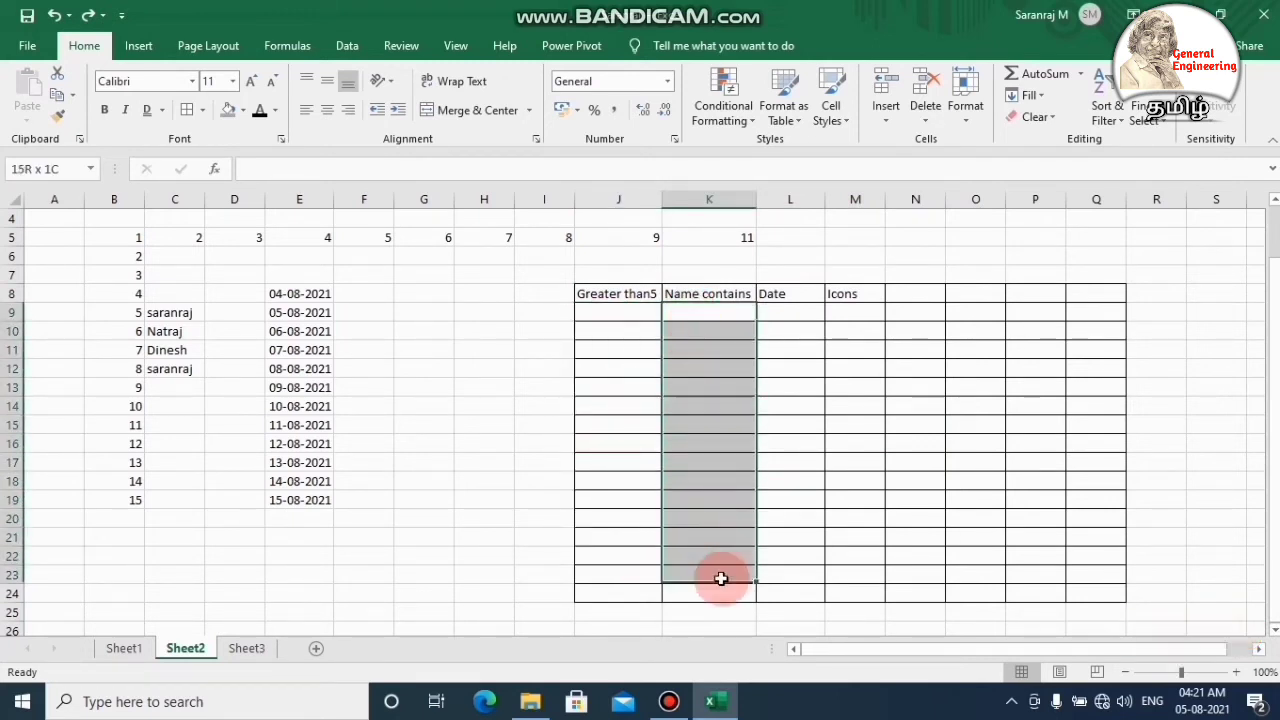
{"action": "left_click", "coordinate": [800, 314]}
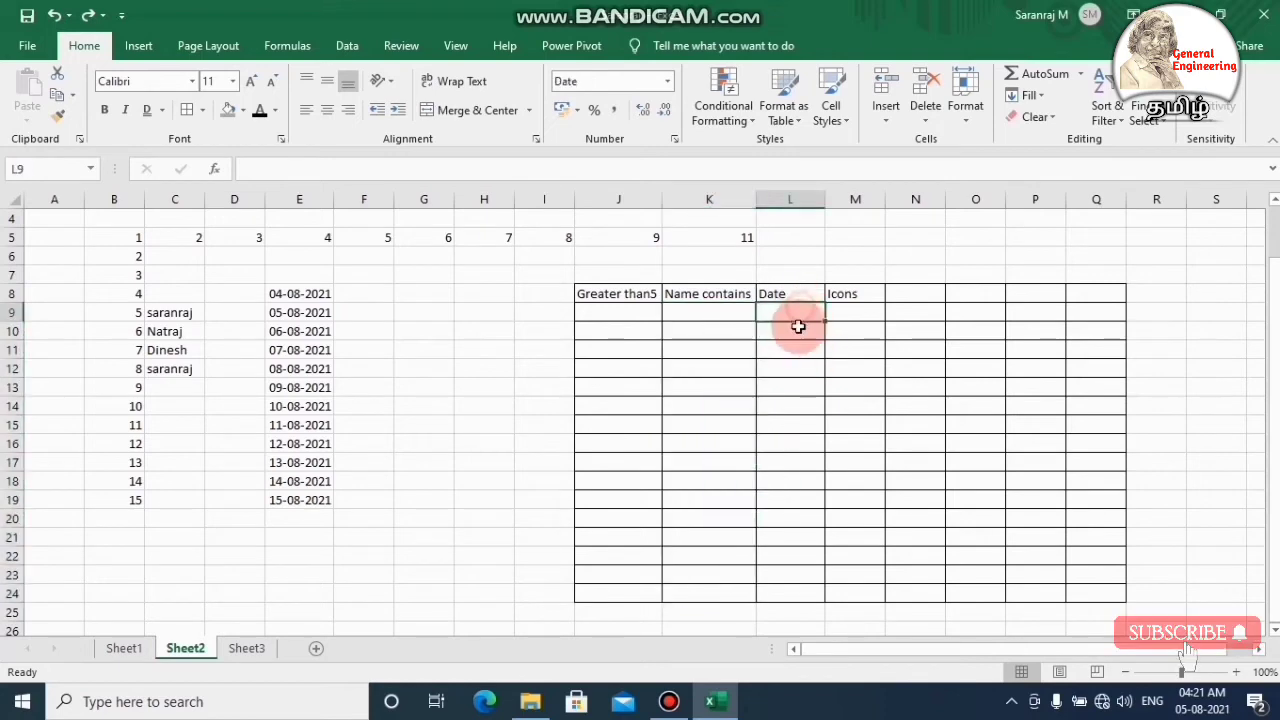
{"action": "left_click_drag", "start_coordinate": [798, 326], "coordinate": [798, 570]}
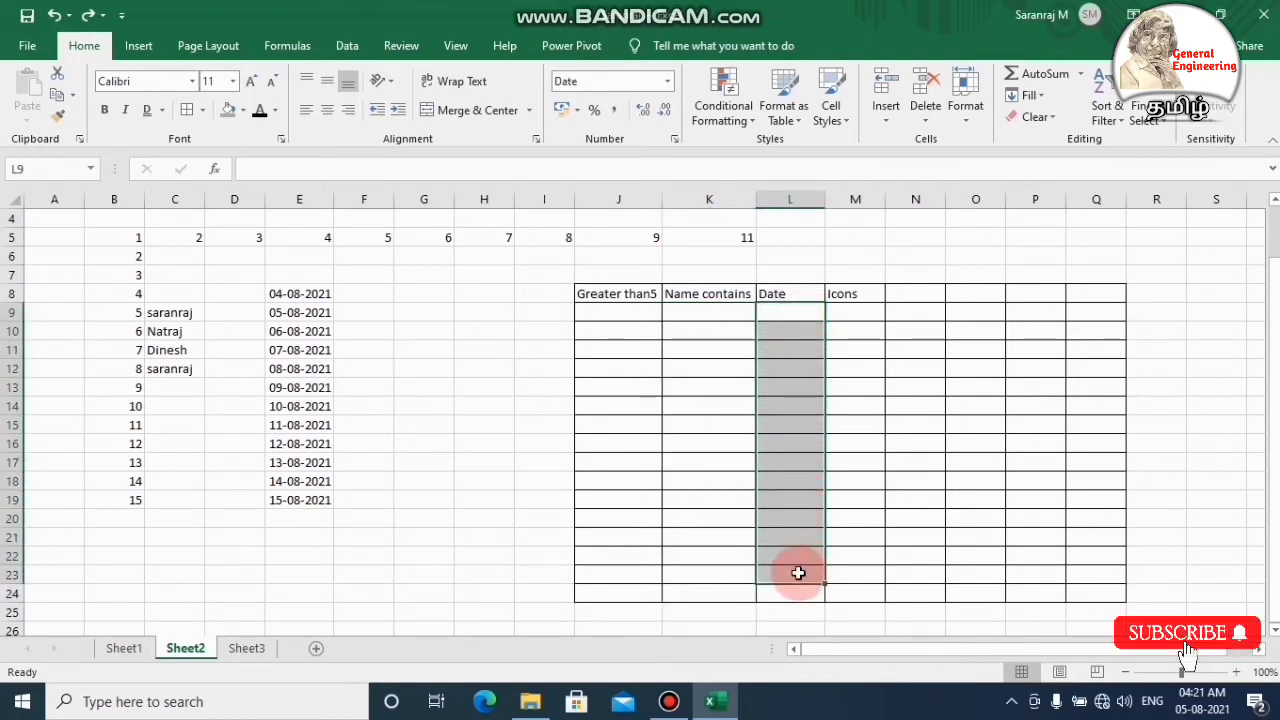
{"action": "left_click", "coordinate": [849, 410]}
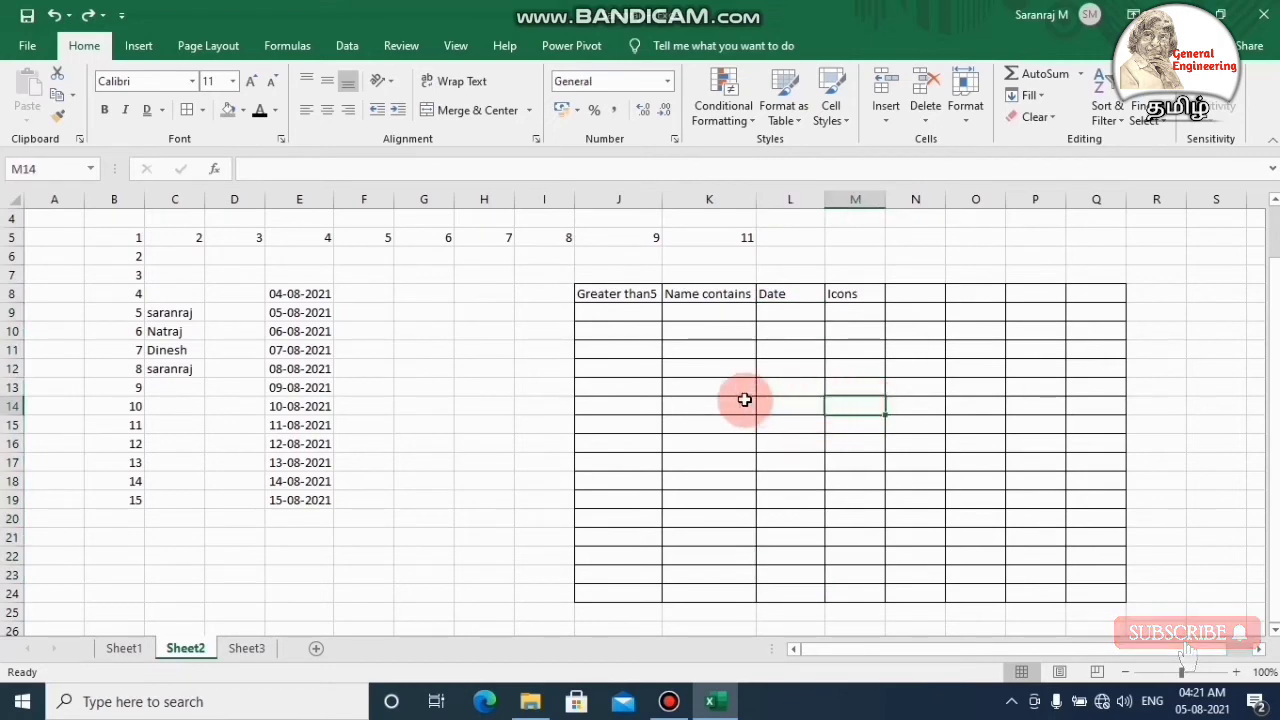
{"action": "left_click", "coordinate": [610, 366]}
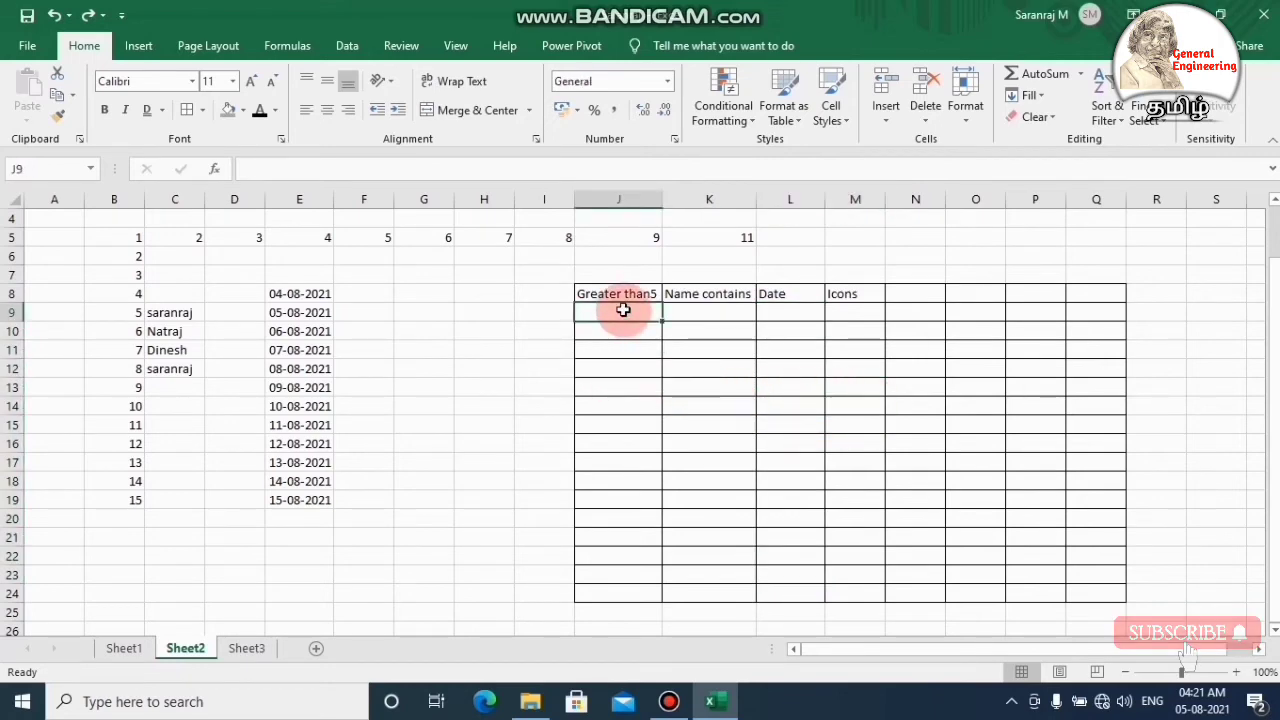
Enter 6 in J9 and 4 in J10 under Greater than5
{"action": "type", "text": "6"}
{"action": "key", "text": "Return"}
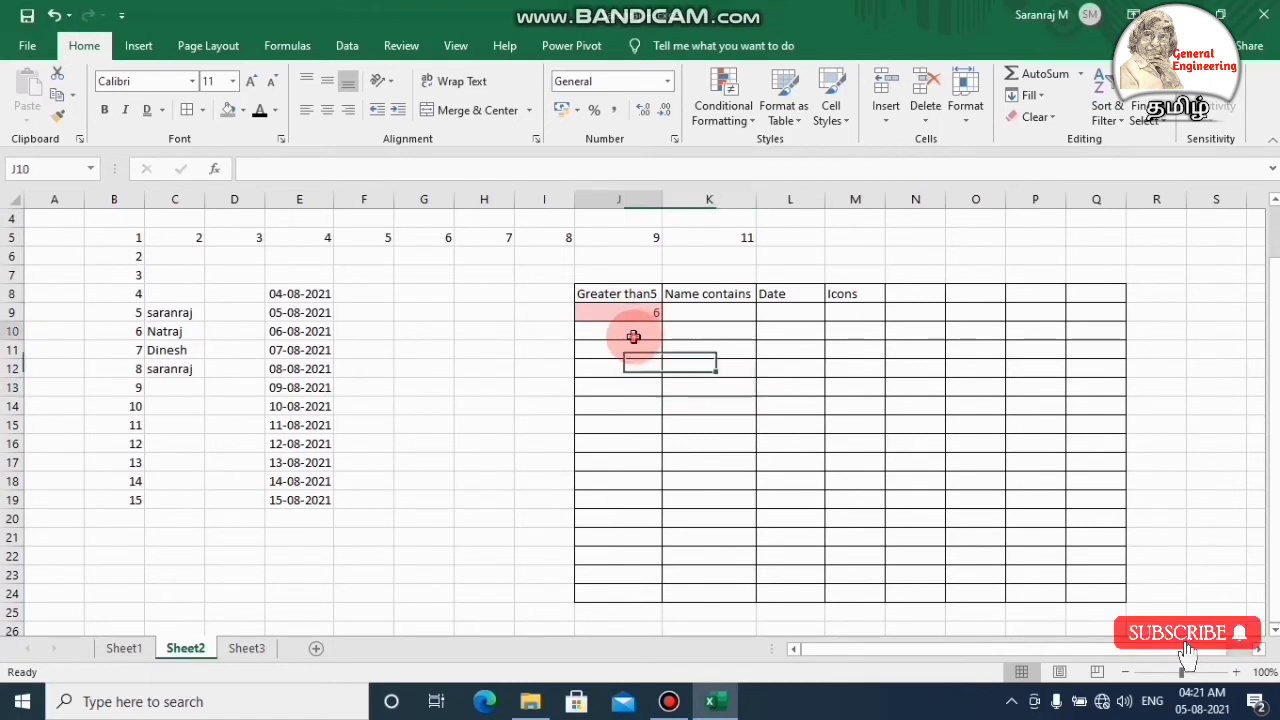
{"action": "type", "text": "4"}
{"action": "left_click", "coordinate": [720, 385]}
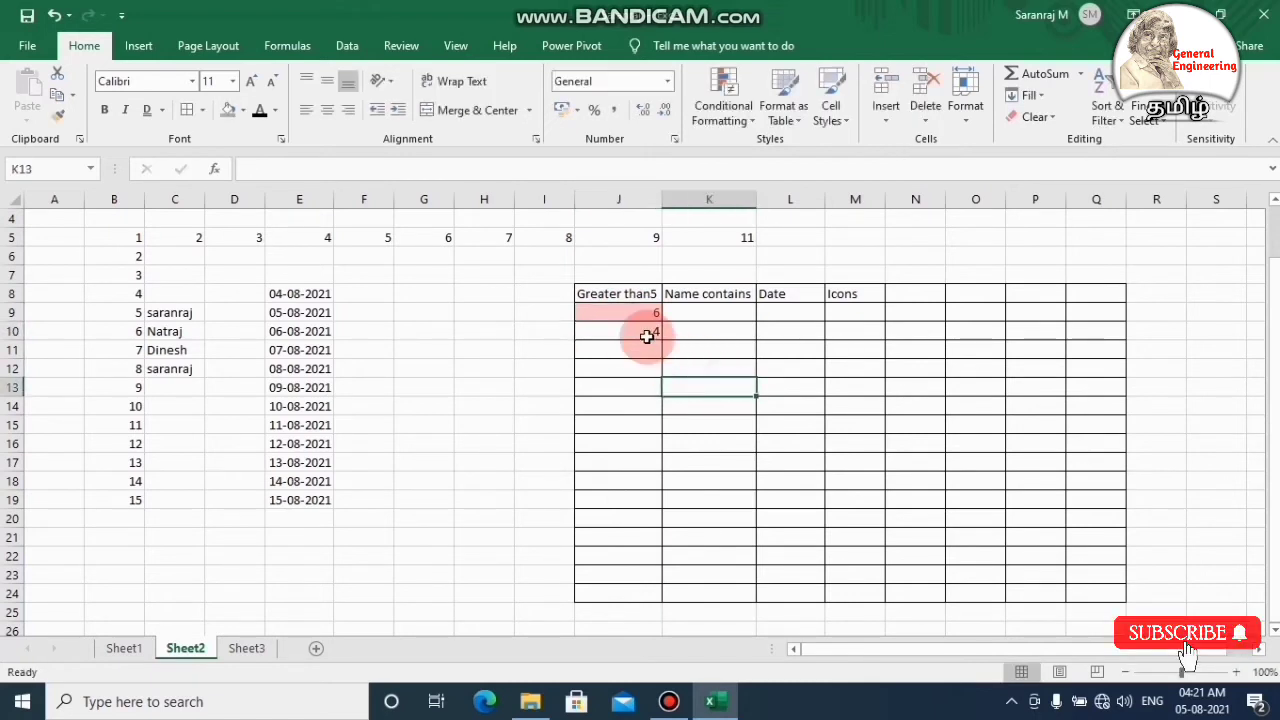
{"action": "left_click_drag", "start_coordinate": [640, 313], "coordinate": [640, 516]}
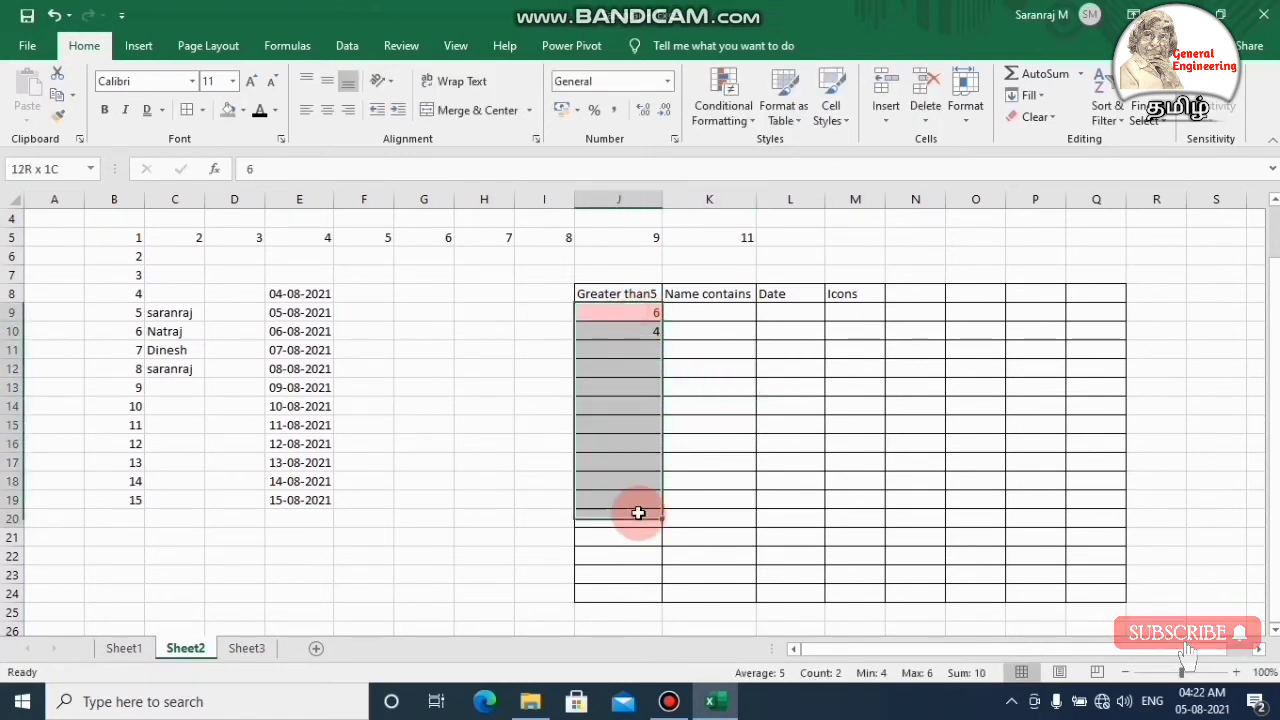
{"action": "left_click", "coordinate": [724, 478]}
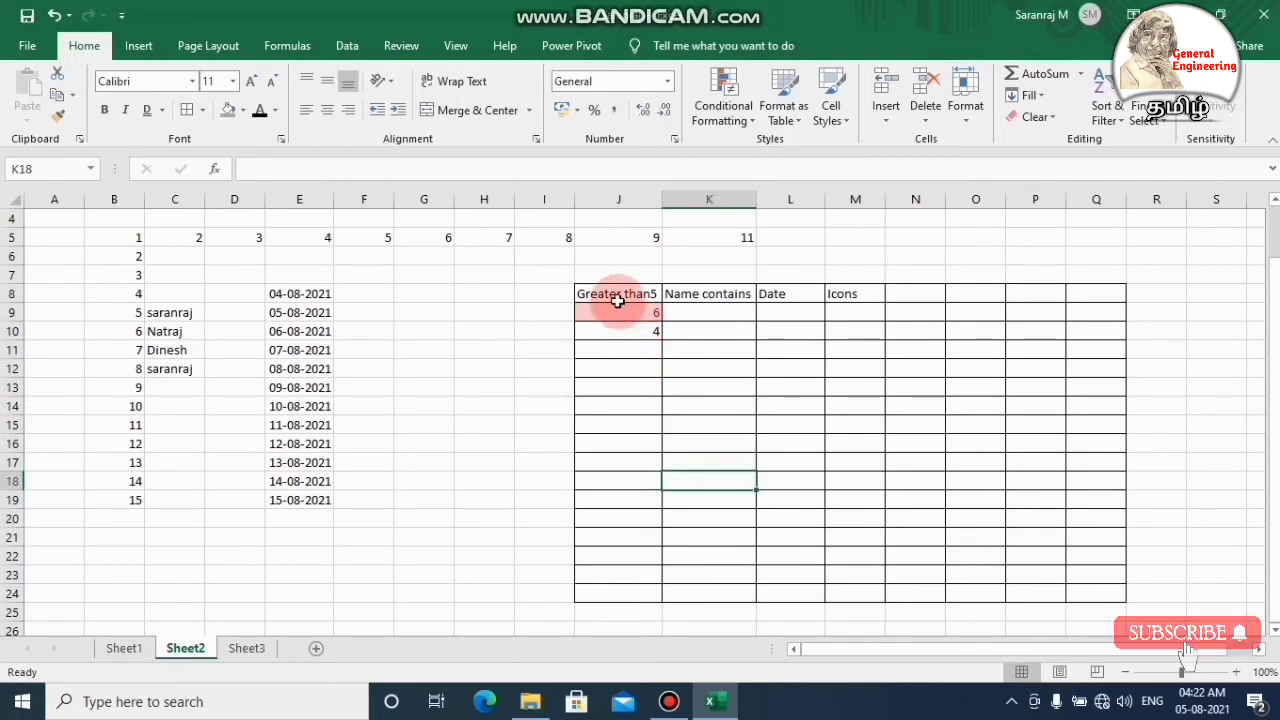
Enter 6 in I9 outside the table, then check the whole J8:Q24 grid
{"action": "left_click", "coordinate": [619, 312]}
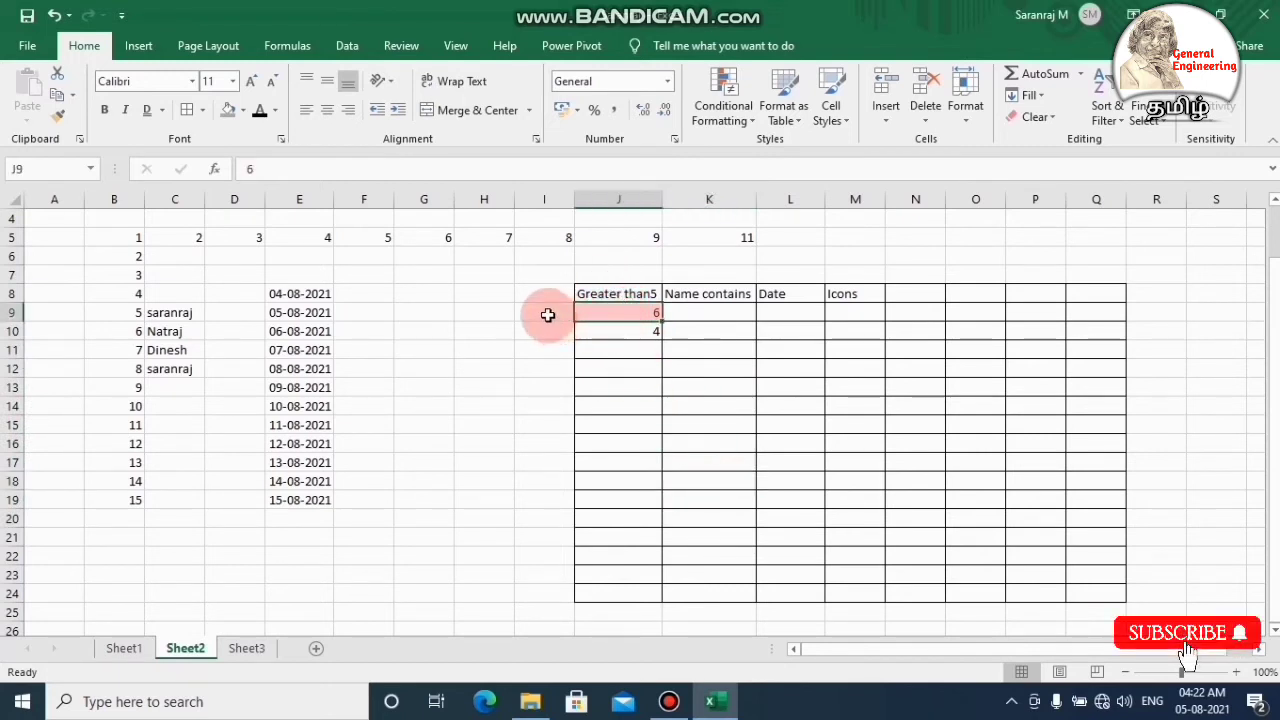
{"action": "left_click", "coordinate": [545, 312]}
{"action": "type", "text": "6"}
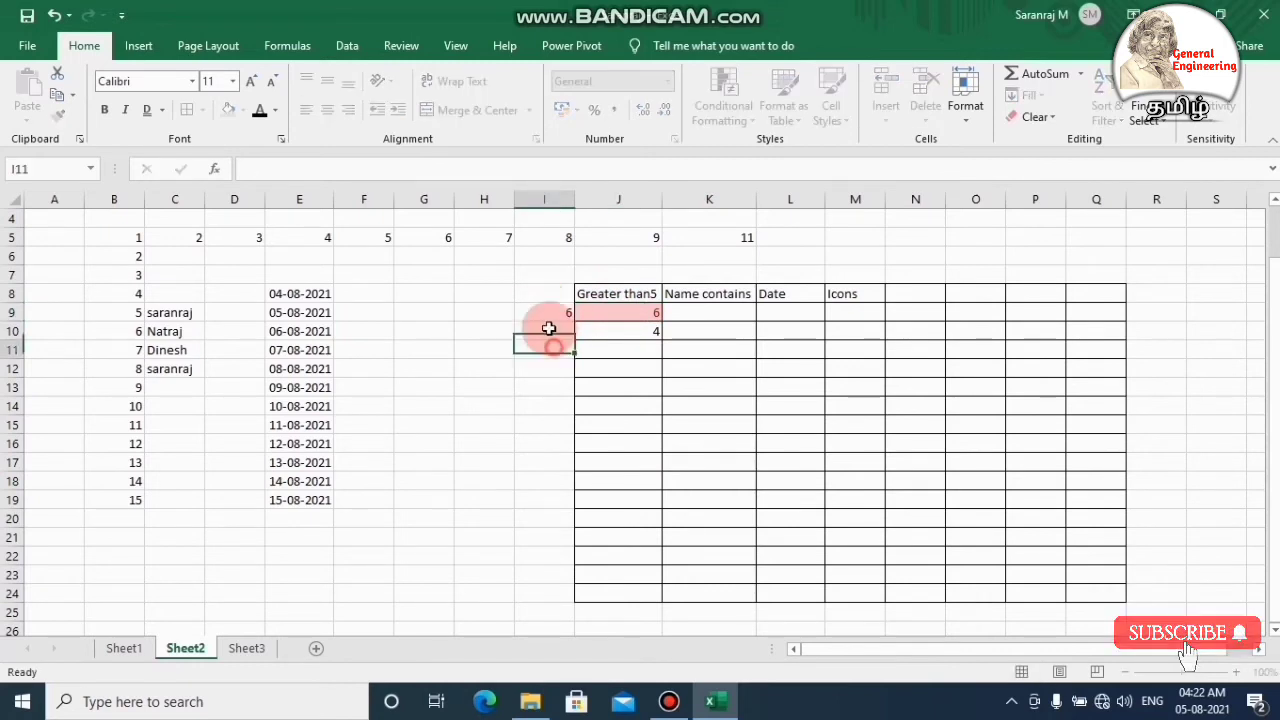
{"action": "key", "text": "Return"}
{"action": "left_click", "coordinate": [616, 294]}
{"action": "left_click_drag", "start_coordinate": [691, 342], "coordinate": [1080, 594]}
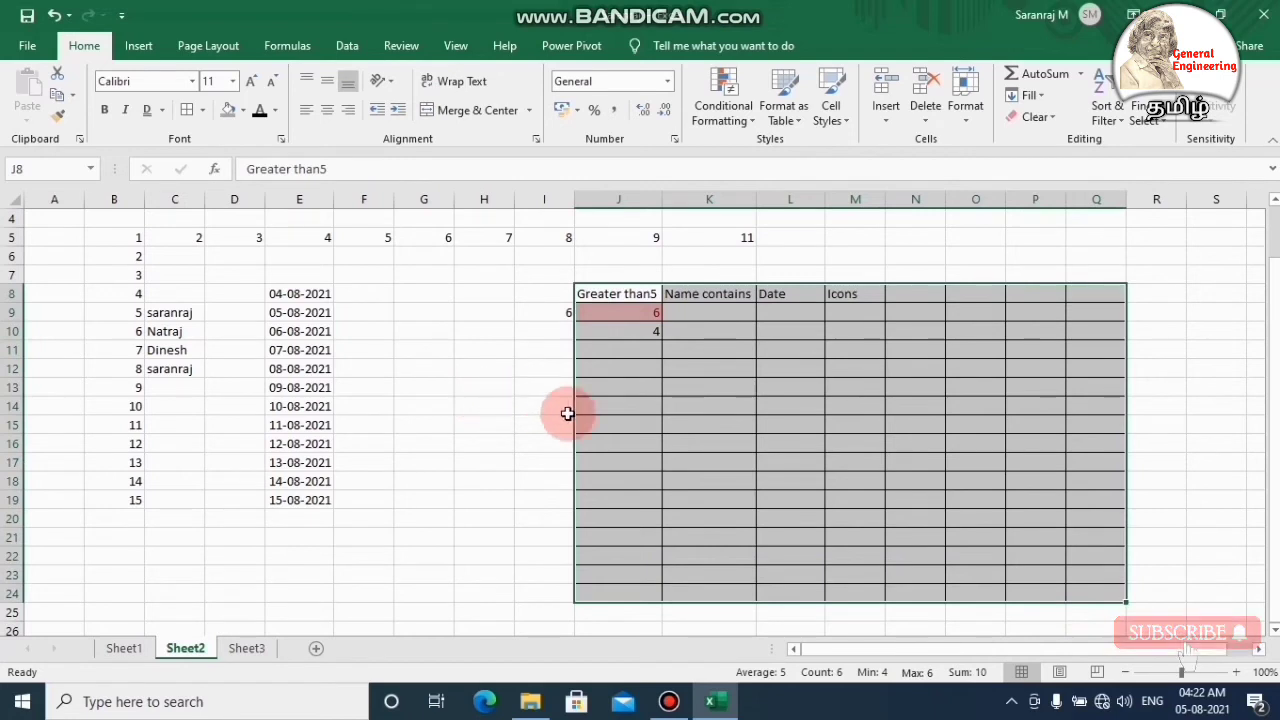
{"action": "left_click", "coordinate": [704, 446]}
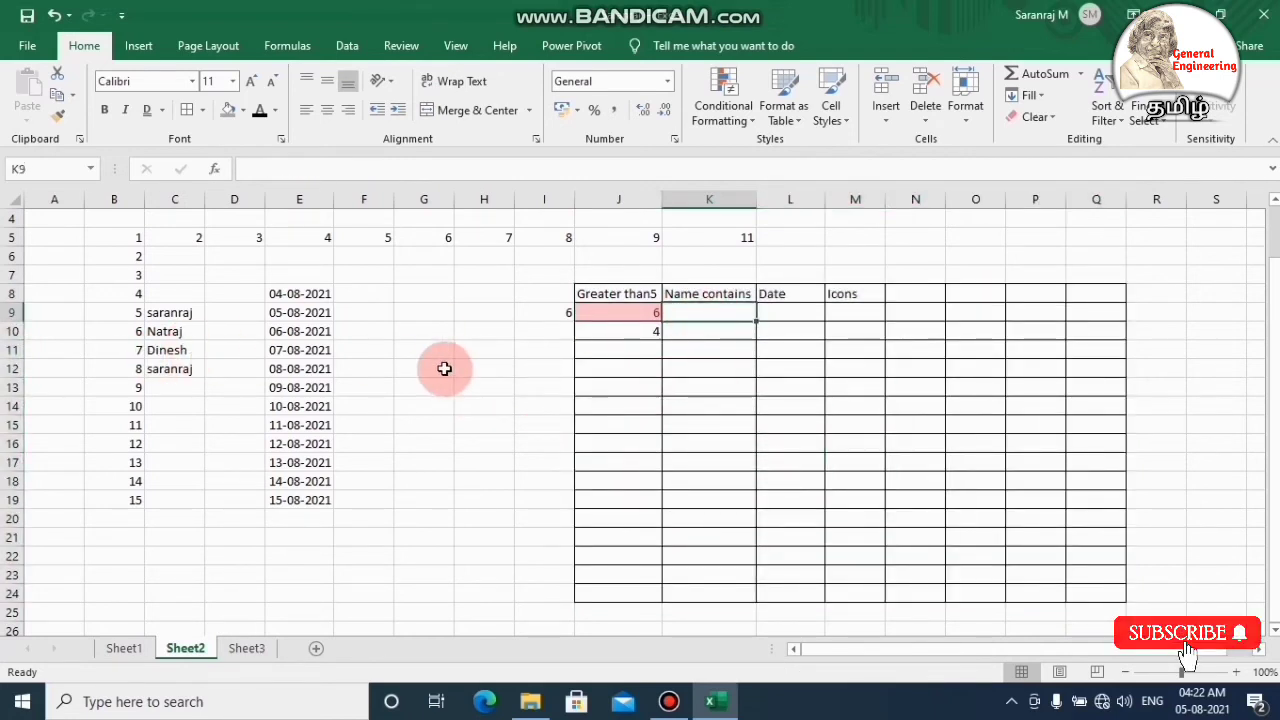
Type two names into K9 and K10 under Name contains and check which turns pink
{"action": "type", "text": "saran"}
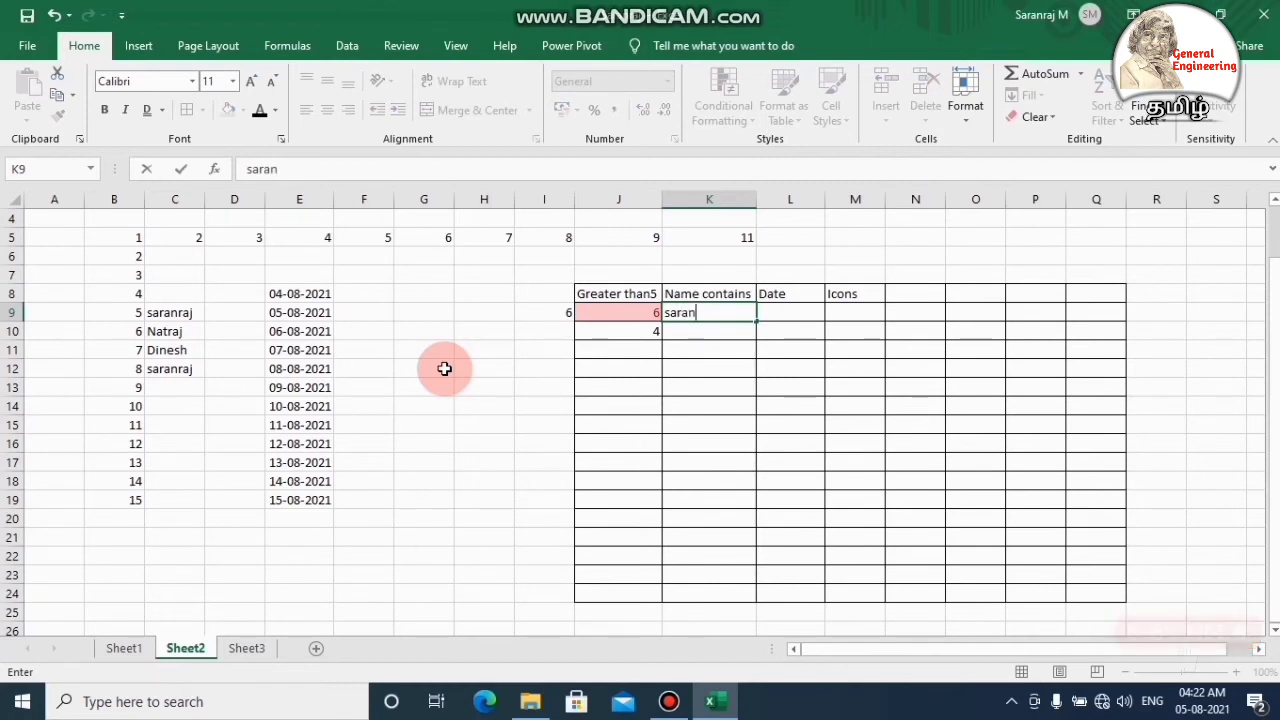
{"action": "key", "text": "Return"}
{"action": "type", "text": "dinesh"}
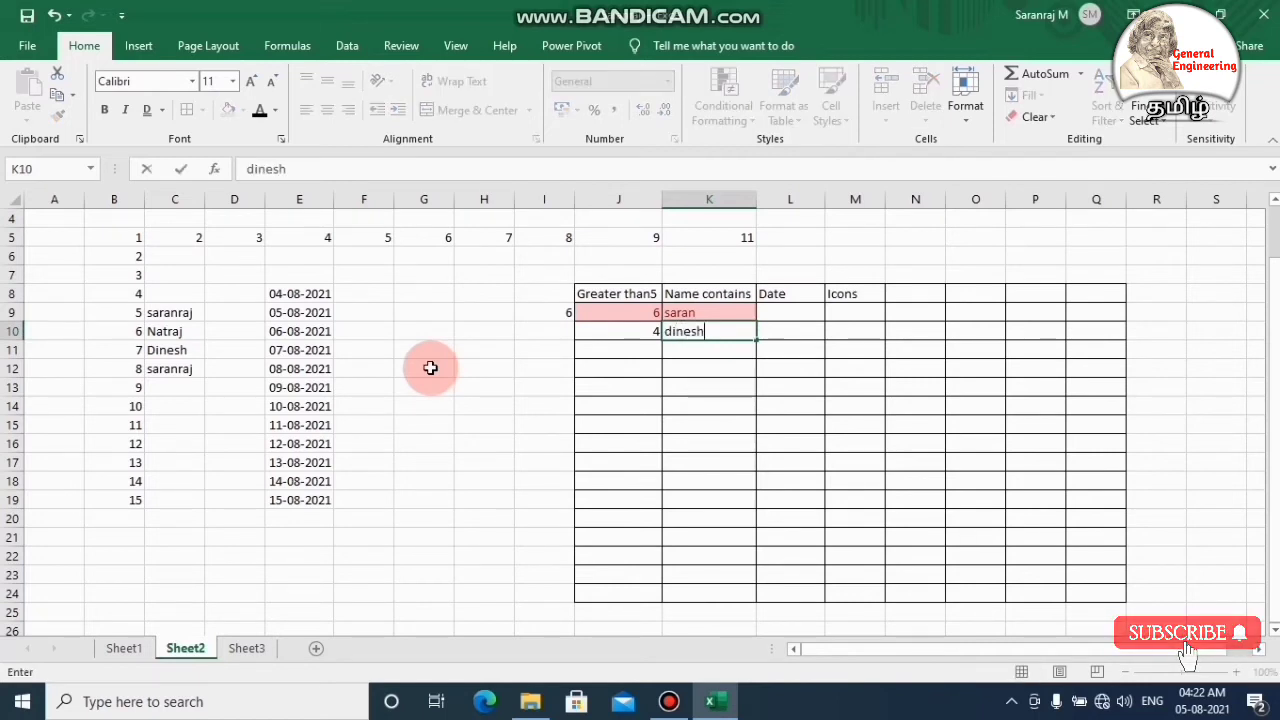
{"action": "left_click", "coordinate": [709, 425]}
{"action": "left_click", "coordinate": [800, 409]}
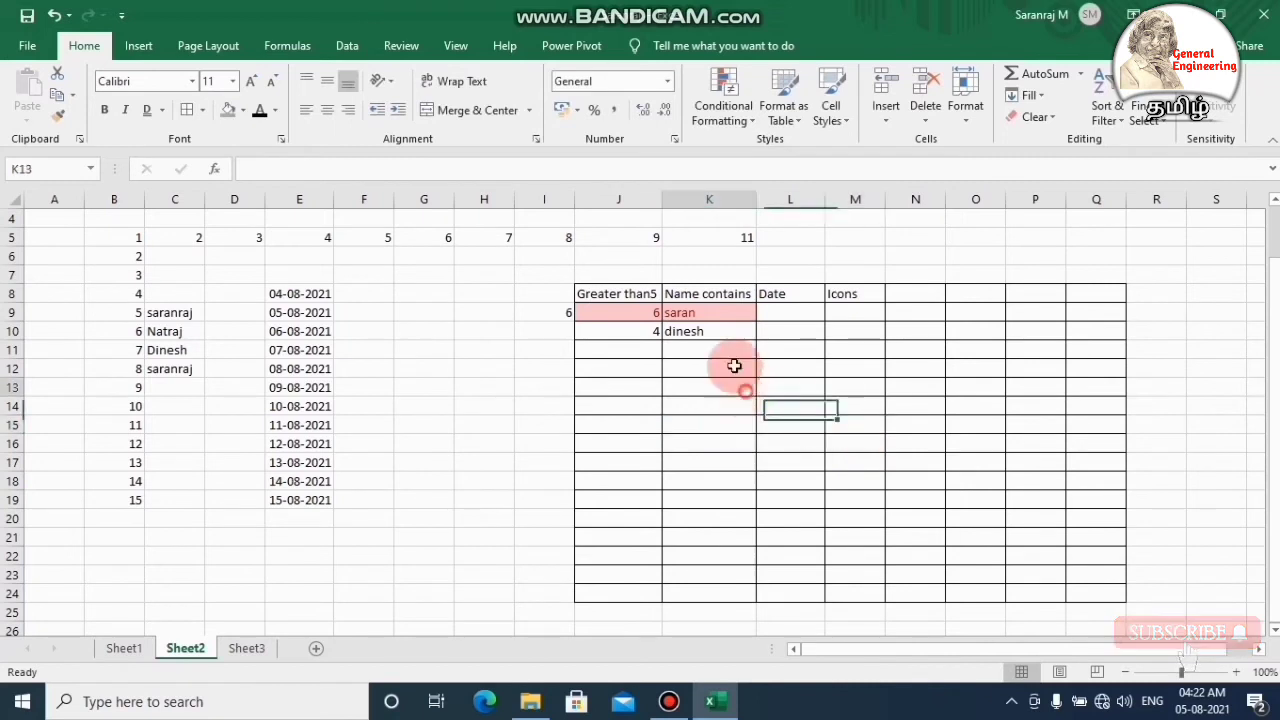
{"action": "left_click", "coordinate": [722, 331]}
{"action": "left_click", "coordinate": [722, 312]}
{"action": "left_click", "coordinate": [724, 331]}
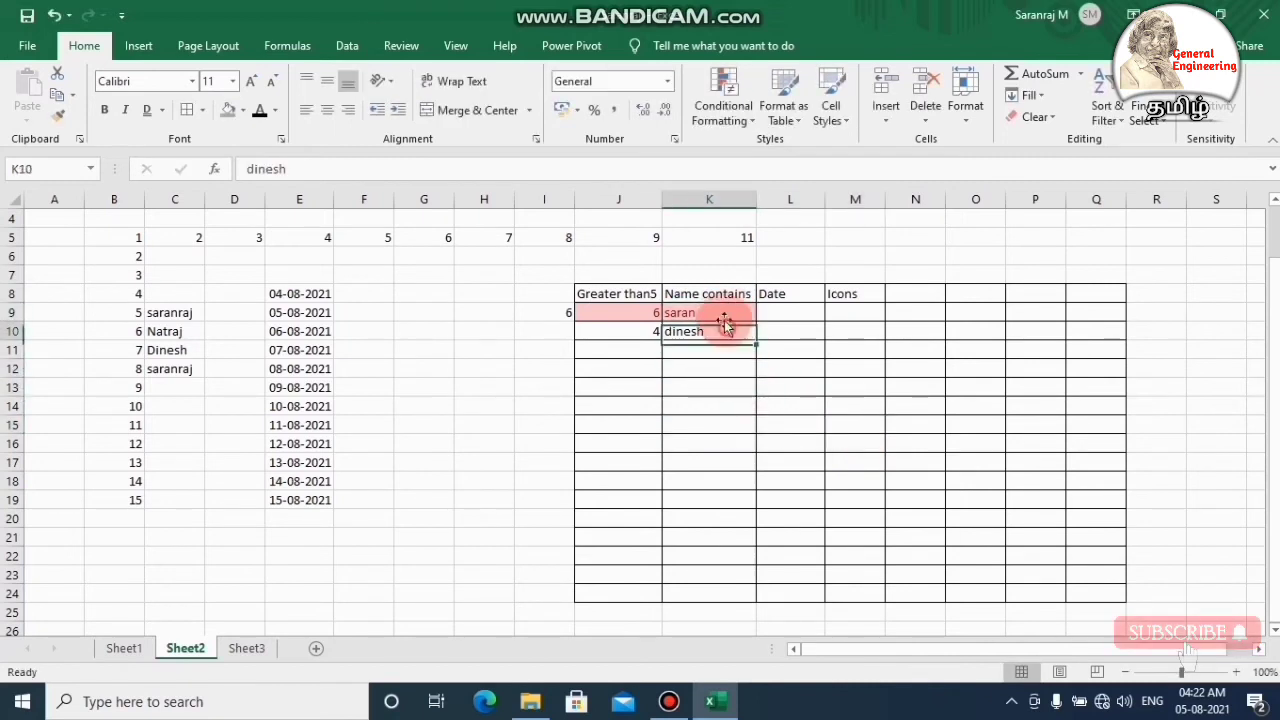
{"action": "left_click", "coordinate": [730, 313]}
{"action": "left_click", "coordinate": [796, 313]}
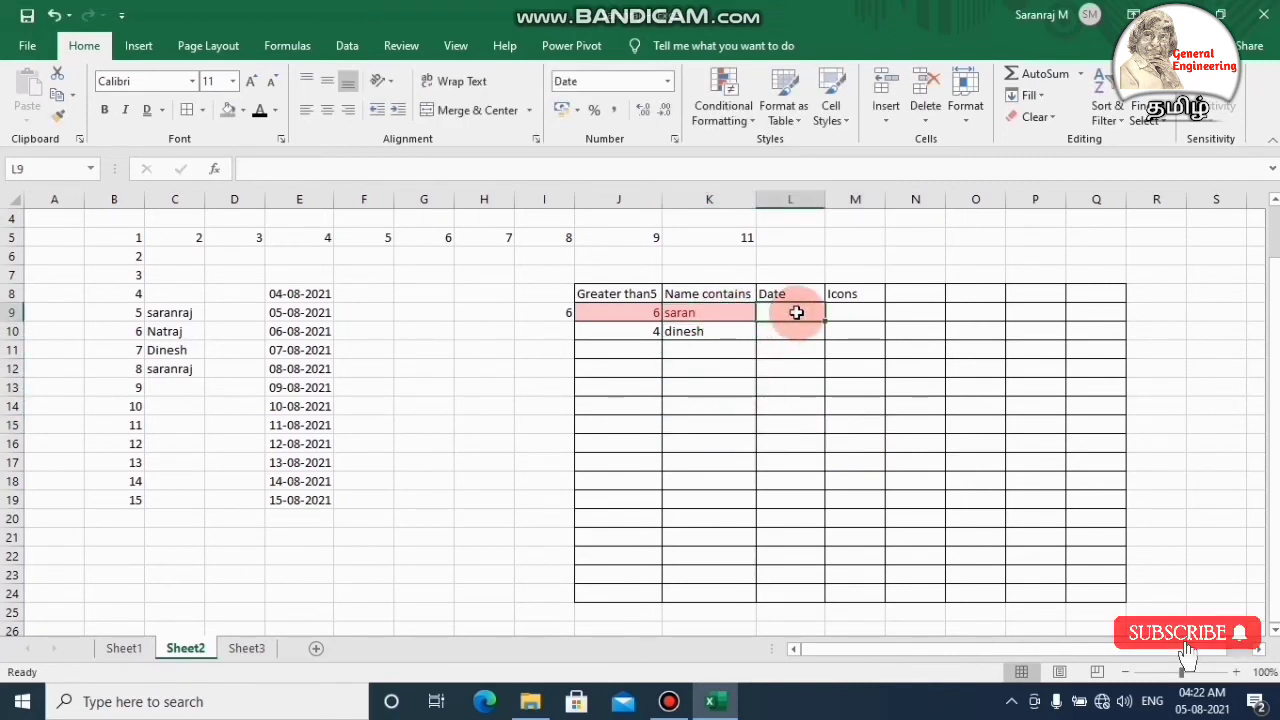
Enter 04-08-2021 in L9 and fill dates down to L21, ending on 16-08-2021
{"action": "type", "text": "04/08/2021"}
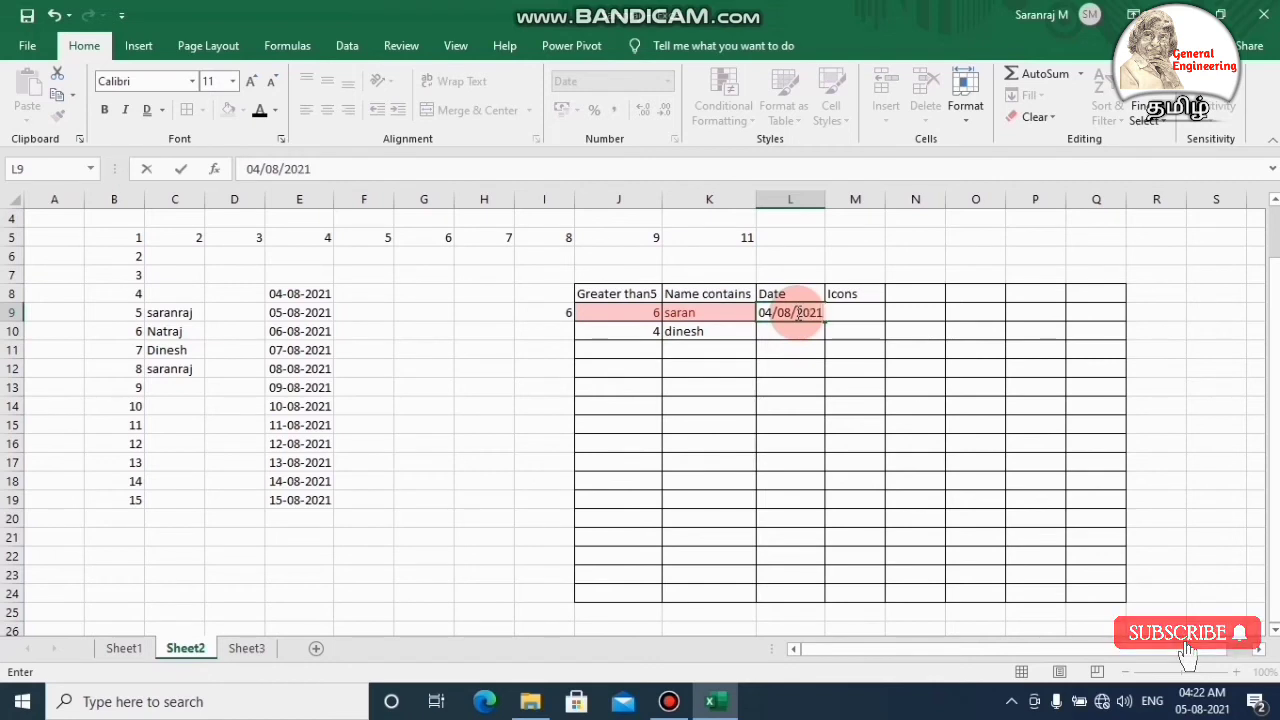
{"action": "key", "text": "Return"}
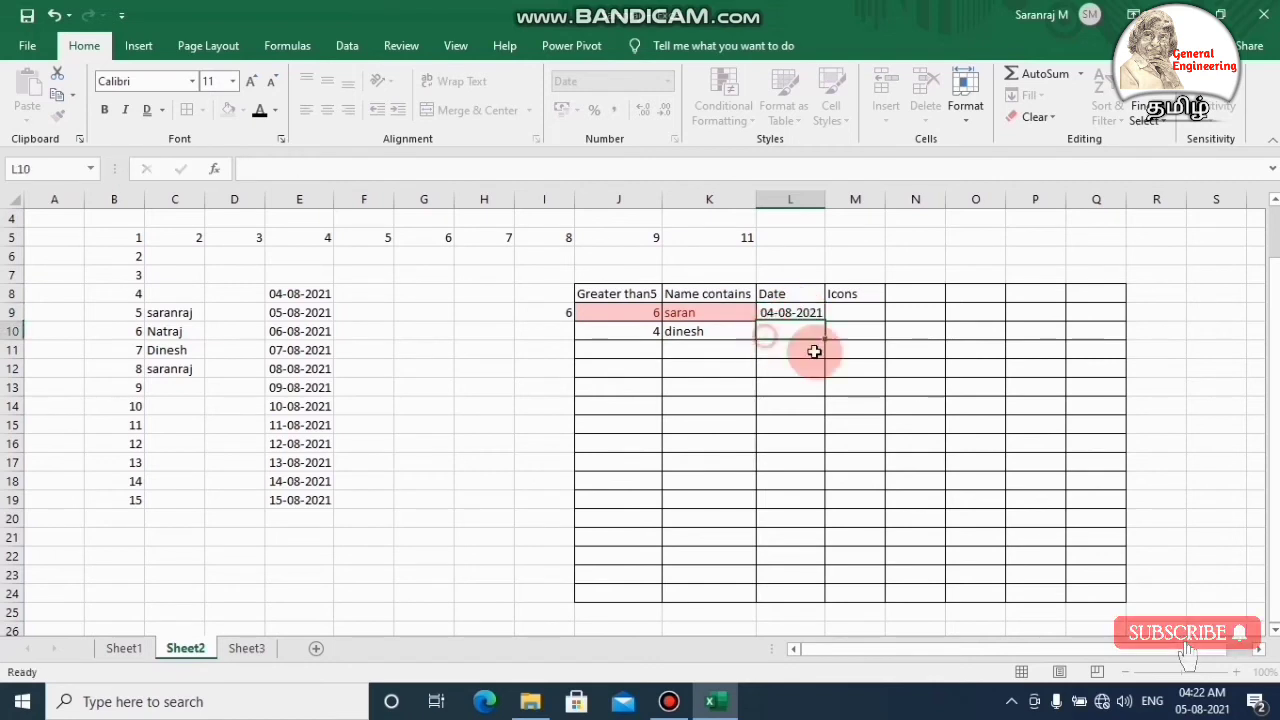
{"action": "left_click", "coordinate": [805, 313]}
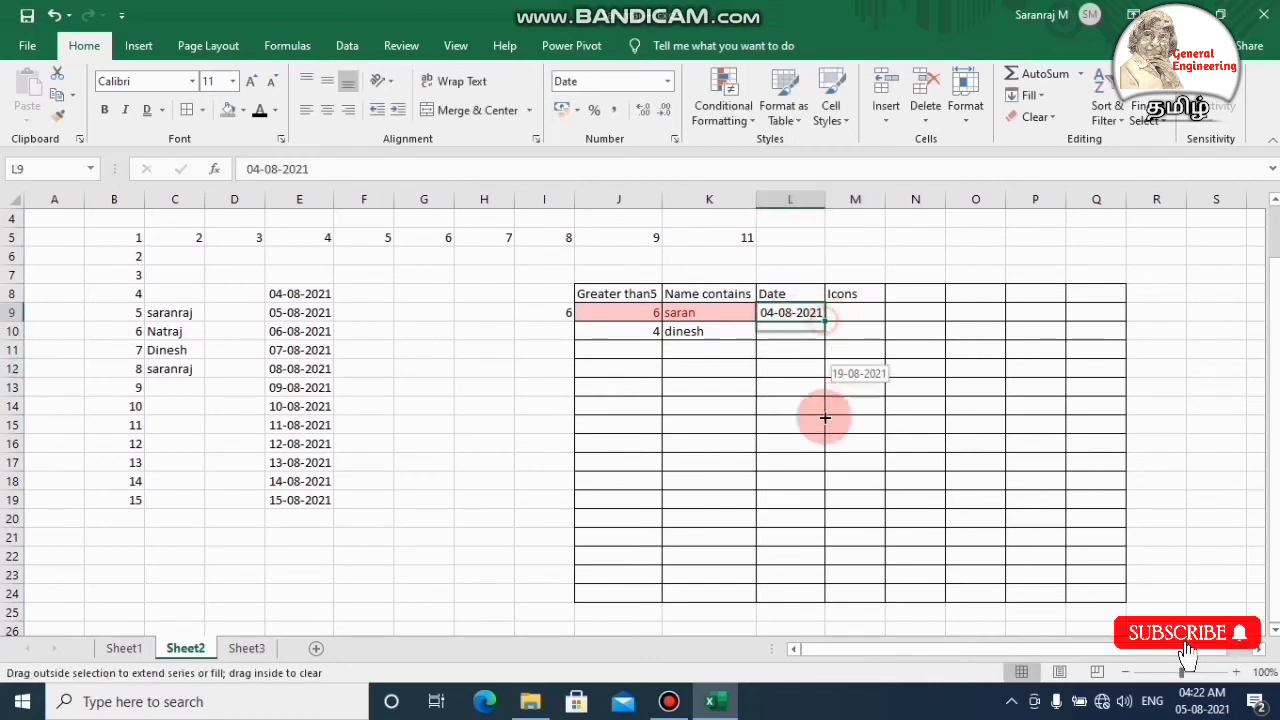
{"action": "left_click_drag", "start_coordinate": [824, 320], "coordinate": [826, 540]}
{"action": "left_click", "coordinate": [795, 349]}
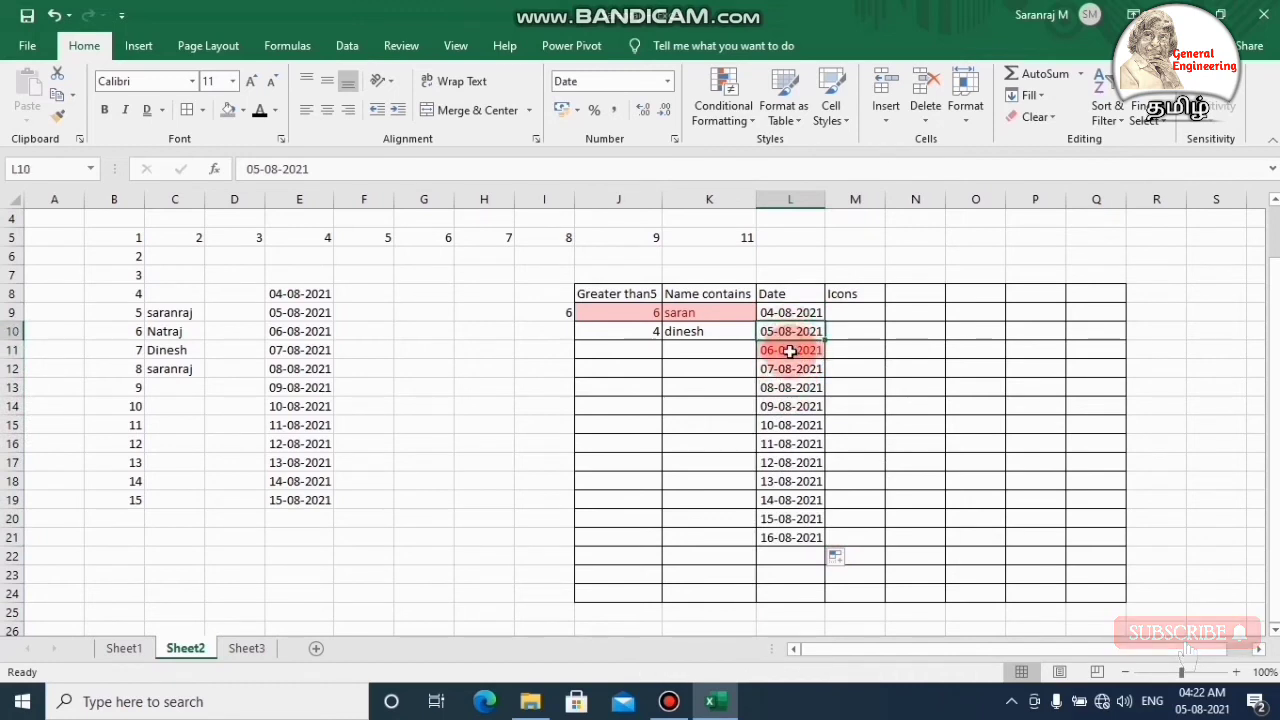
{"action": "left_click", "coordinate": [790, 351]}
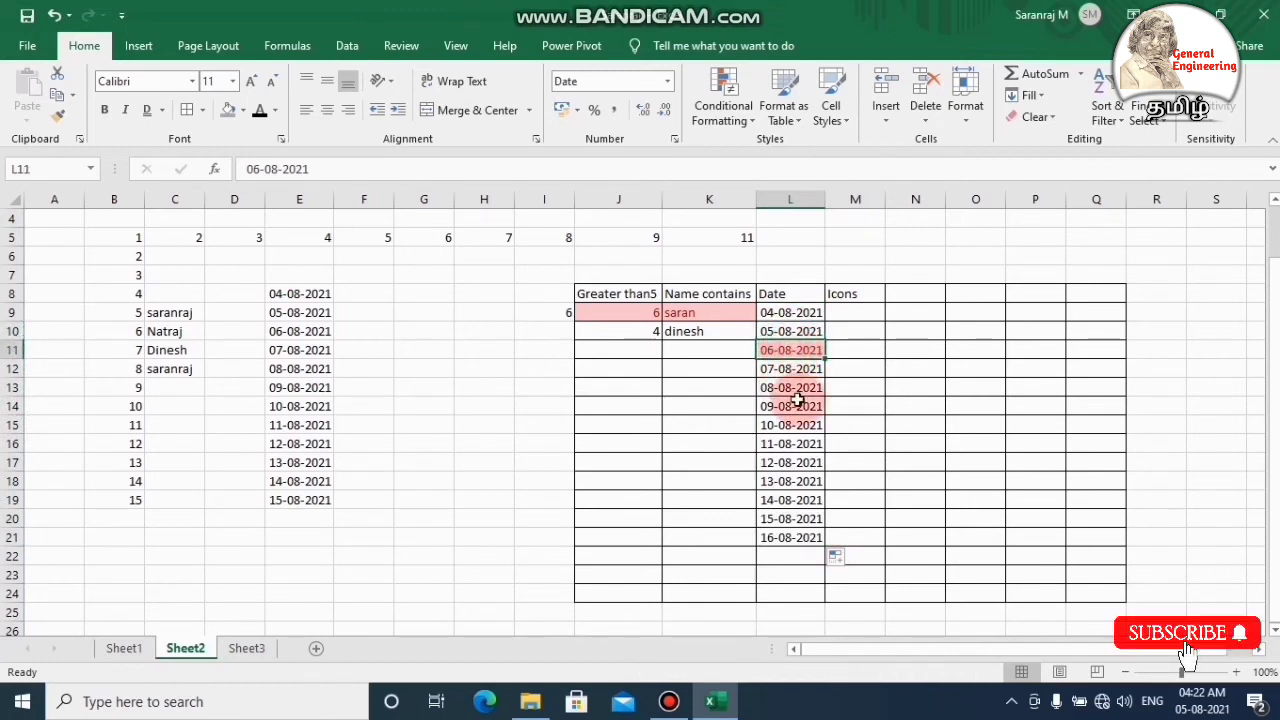
{"action": "left_click", "coordinate": [855, 352]}
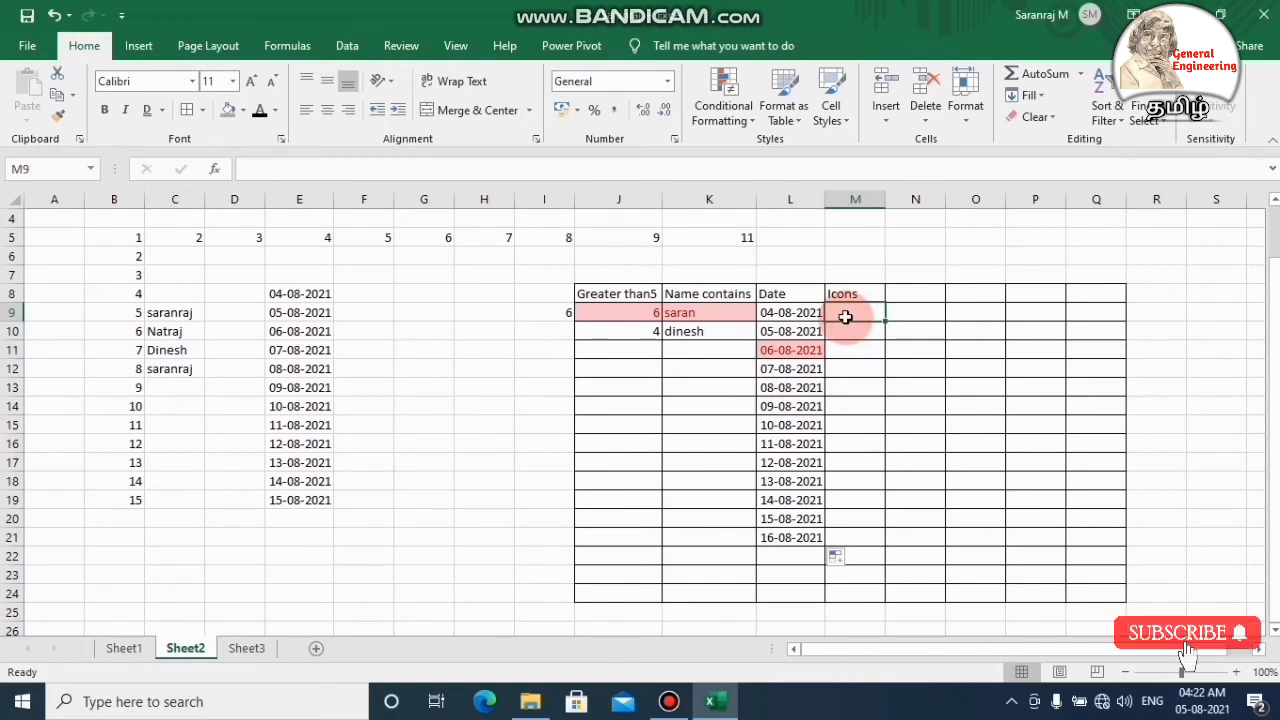
Fill the Icons column M9:M24 with a 1 to 16 series using Fill Series
{"action": "type", "text": "12"}
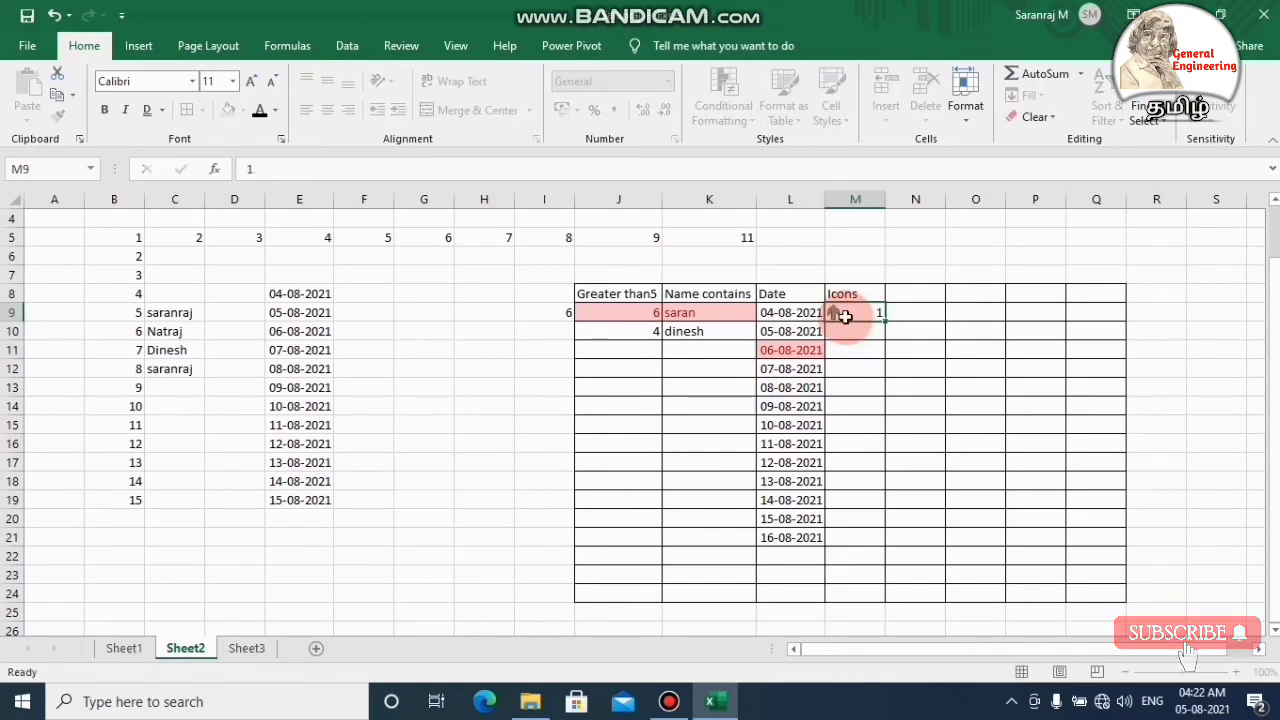
{"action": "key", "text": "Return"}
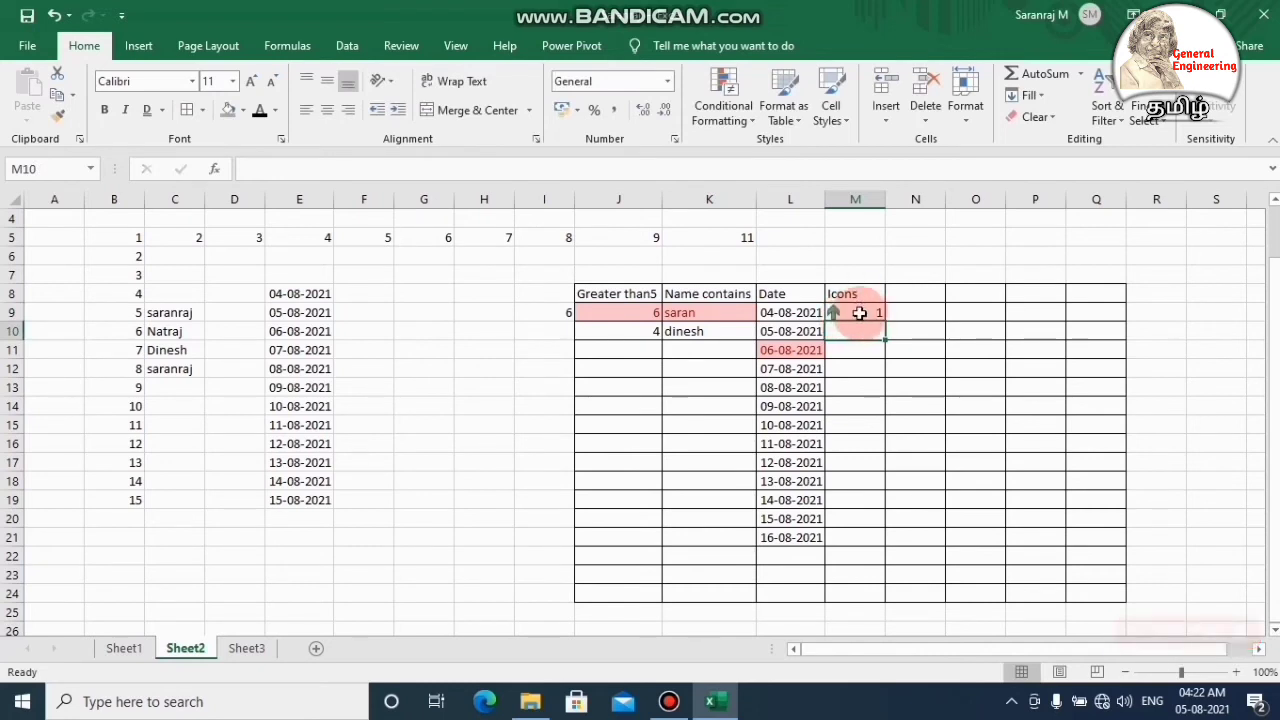
{"action": "left_click", "coordinate": [859, 313]}
{"action": "left_click_drag", "start_coordinate": [884, 321], "coordinate": [884, 598]}
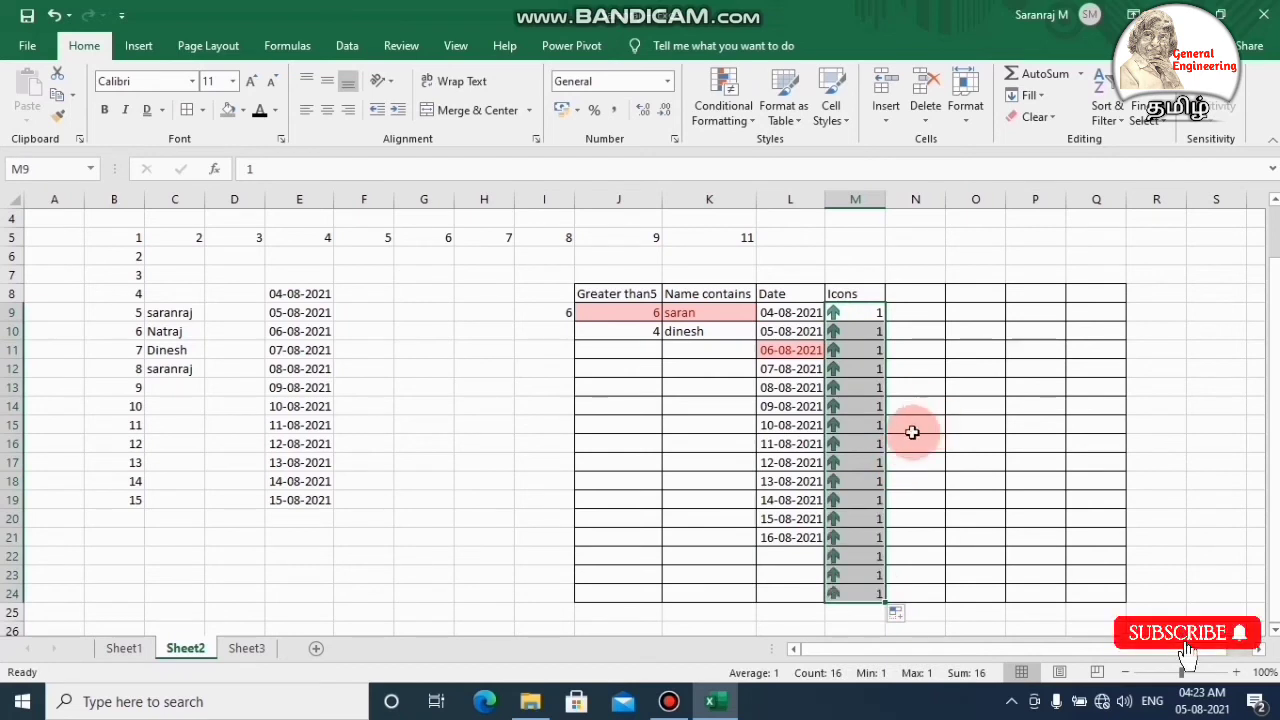
{"action": "left_click", "coordinate": [909, 618]}
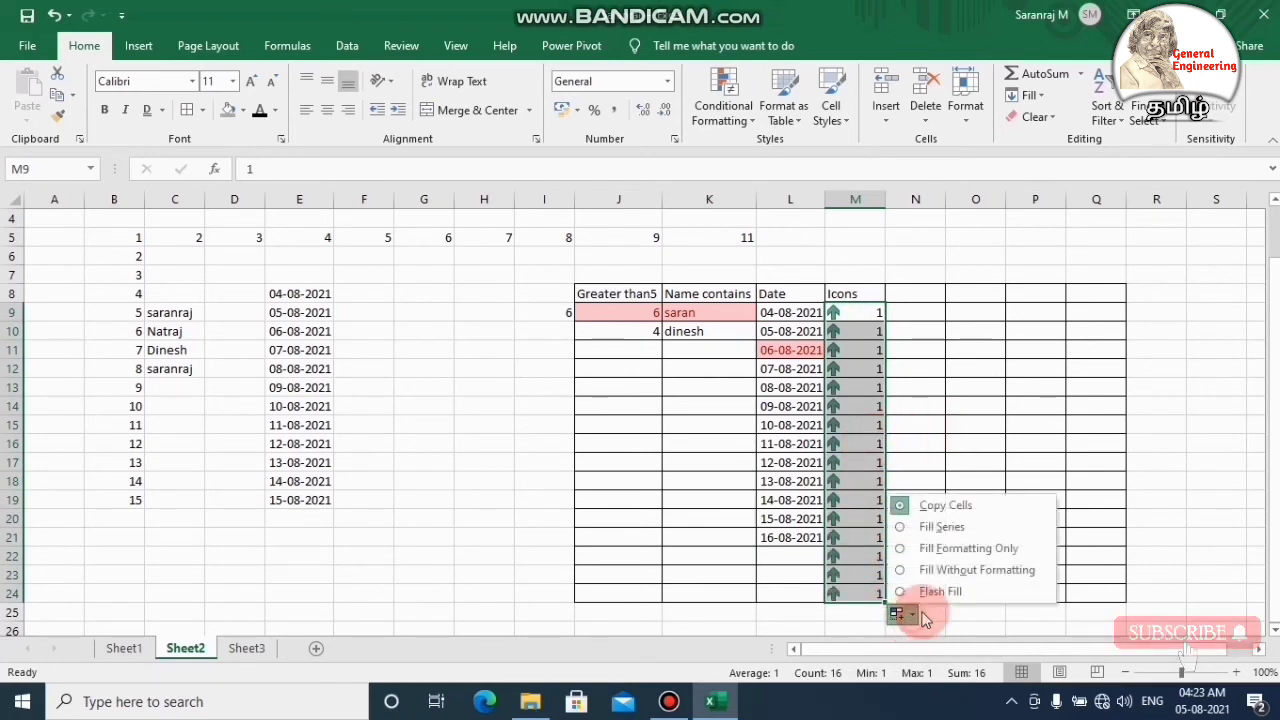
{"action": "left_click", "coordinate": [940, 528]}
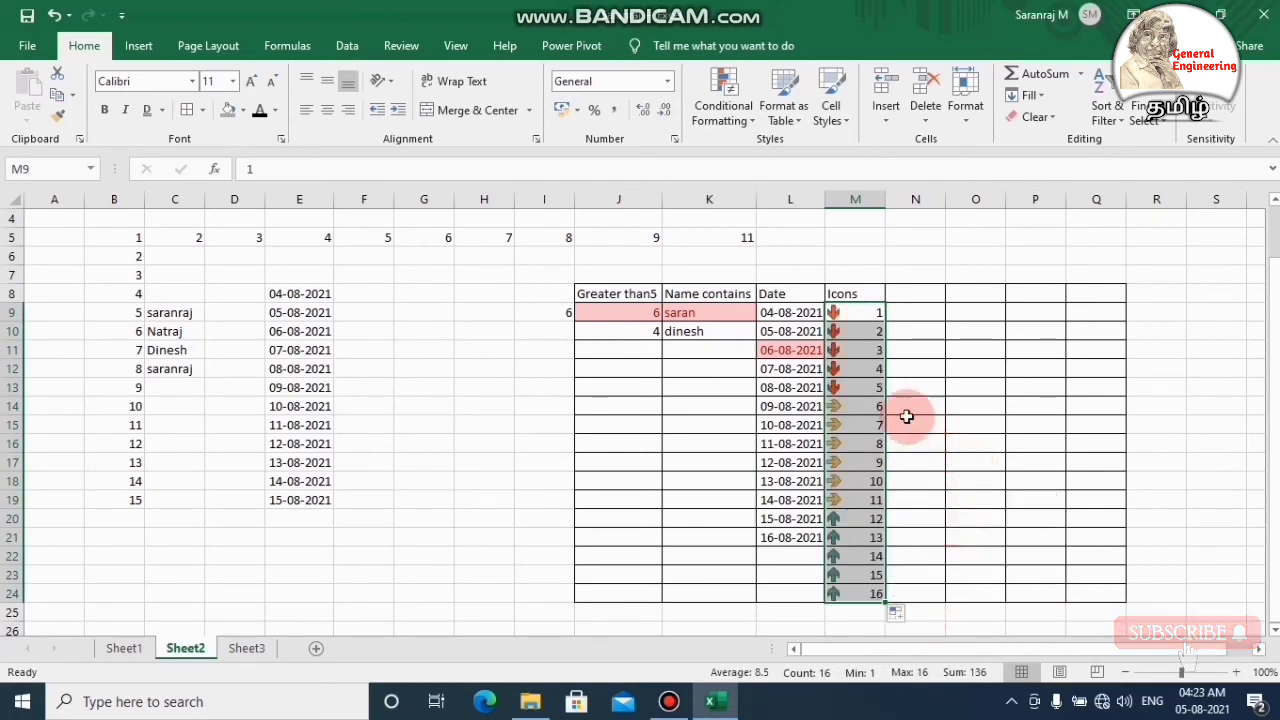
Point out the numbers showing yellow sideways arrows and green up arrows
{"action": "left_click", "coordinate": [867, 386]}
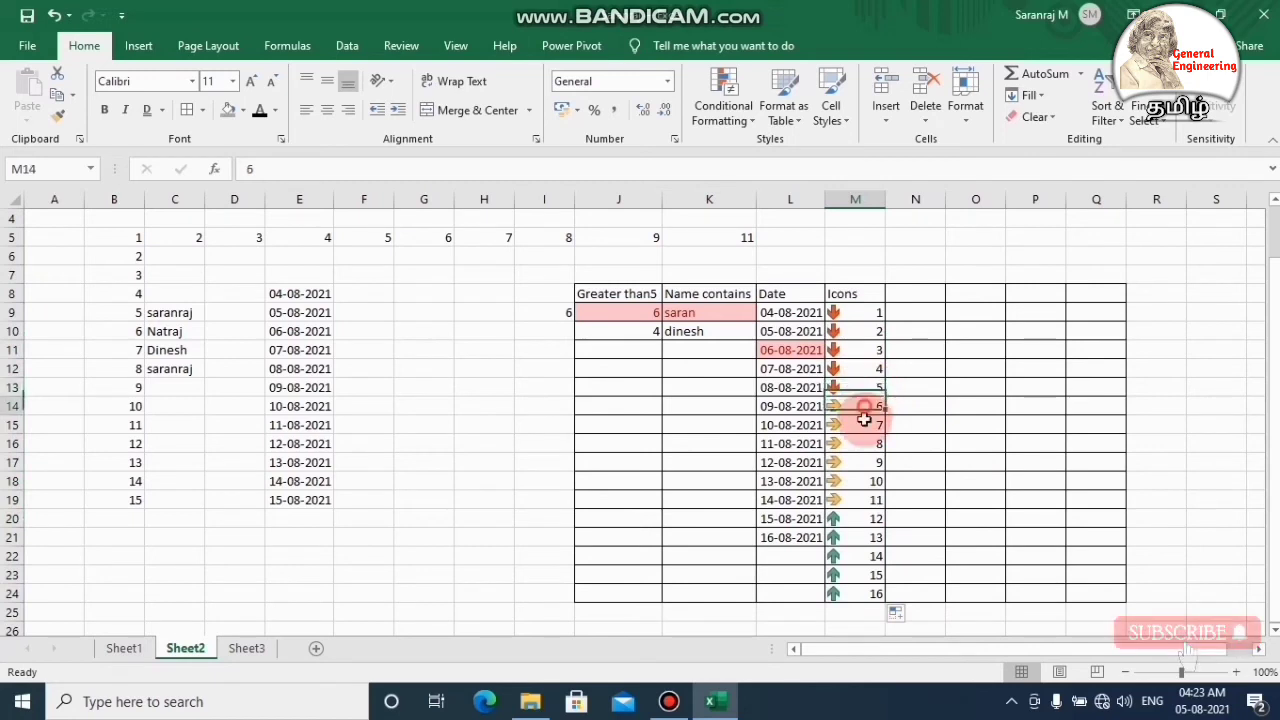
{"action": "left_click_drag", "start_coordinate": [864, 420], "coordinate": [858, 594]}
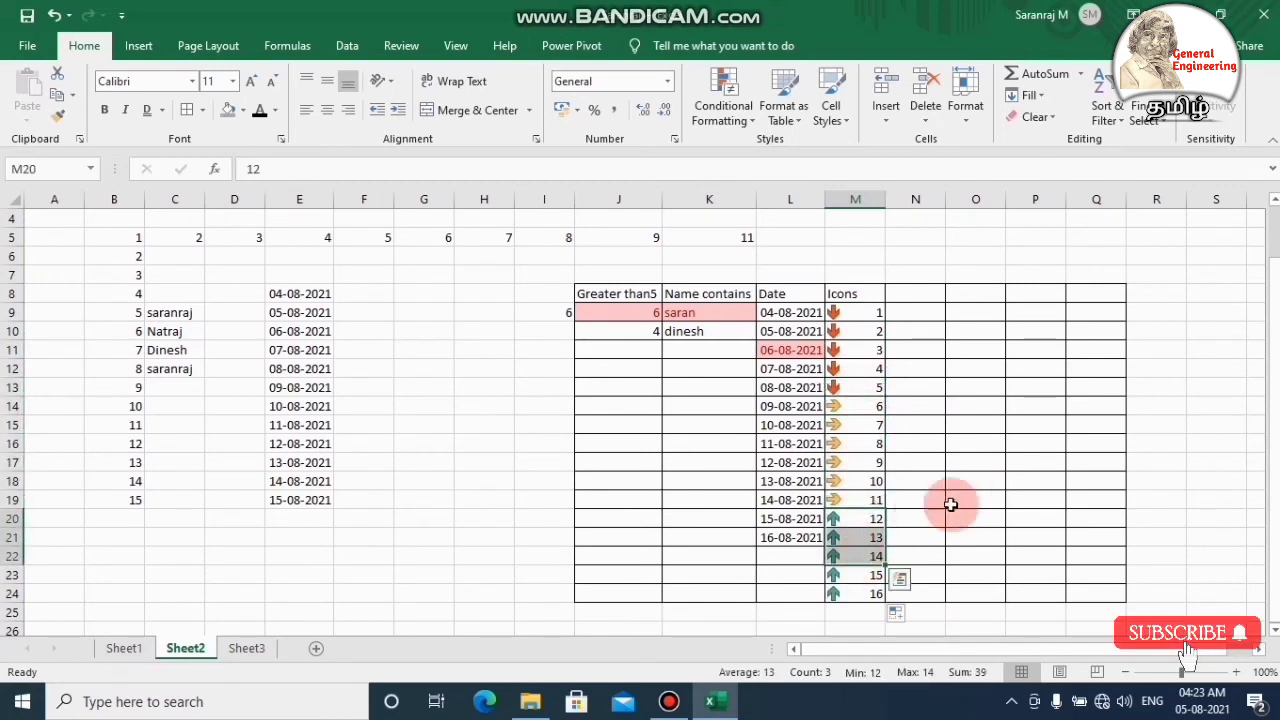
{"action": "left_click", "coordinate": [960, 500]}
{"action": "left_click", "coordinate": [866, 443]}
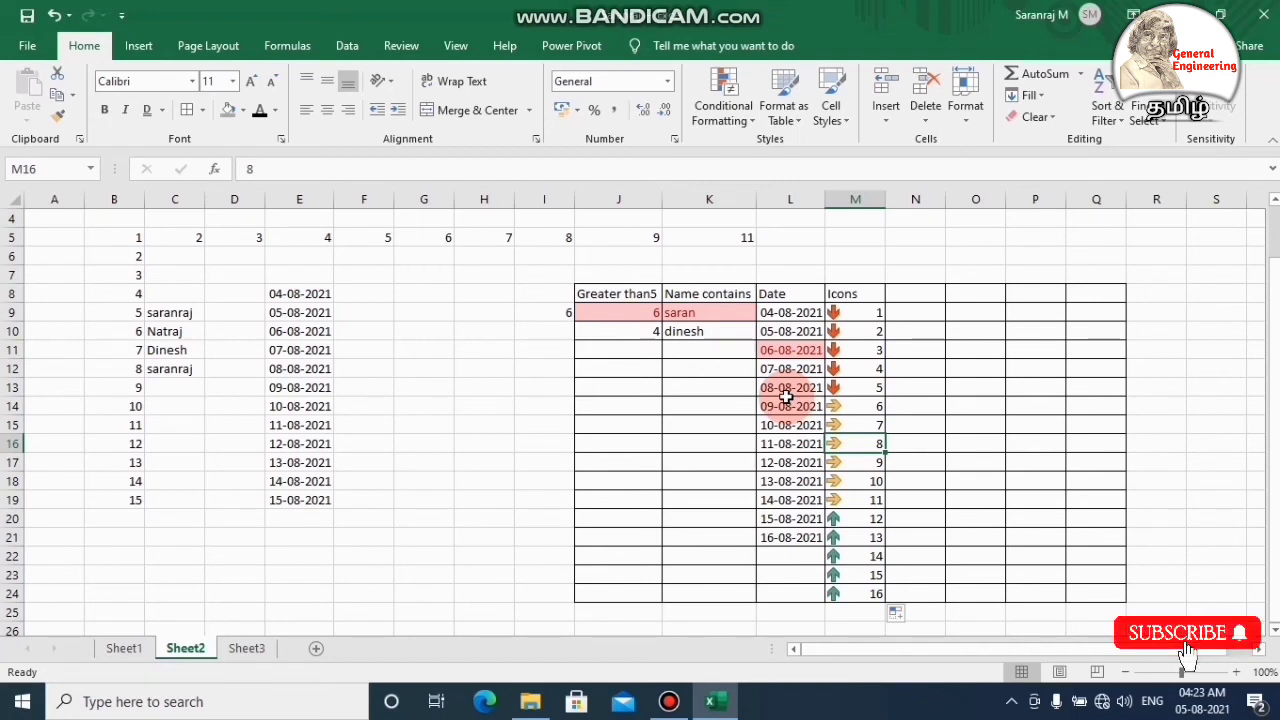
Select the Date column range L9:L22, from 04-08-2021 down
{"action": "left_click", "coordinate": [815, 390]}
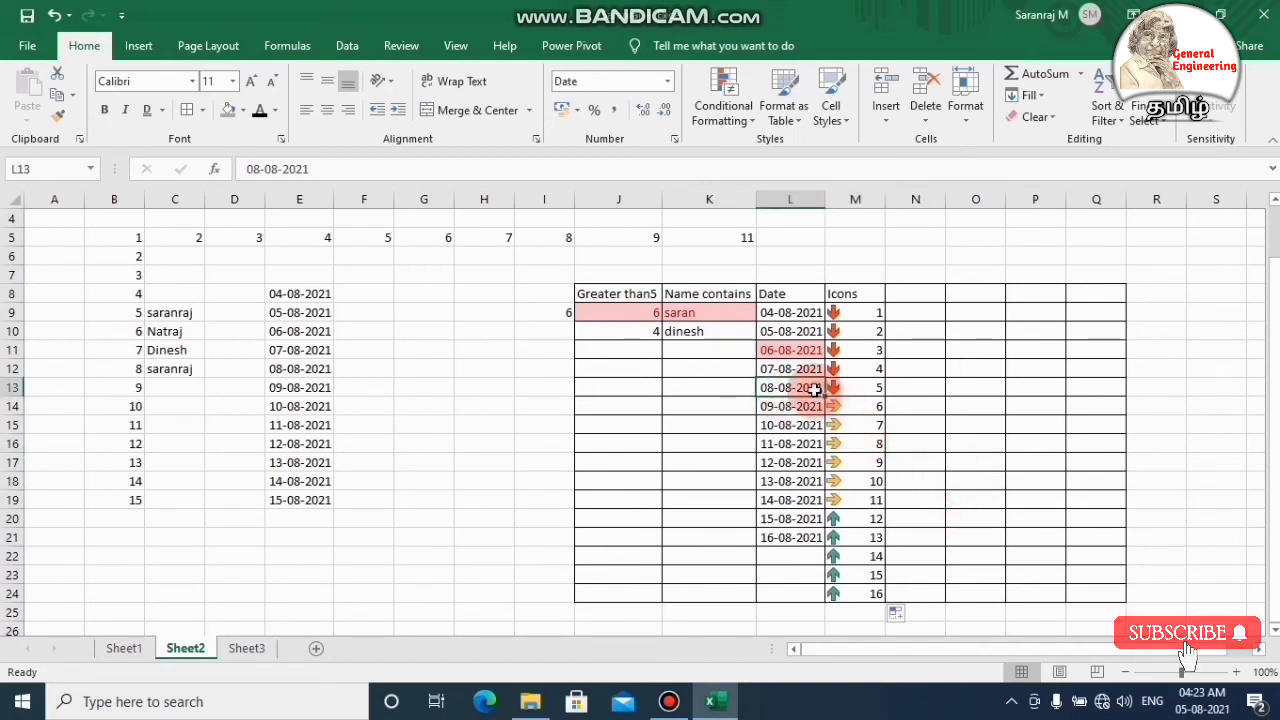
{"action": "left_click", "coordinate": [792, 350]}
{"action": "left_click", "coordinate": [789, 307]}
{"action": "left_click", "coordinate": [789, 338]}
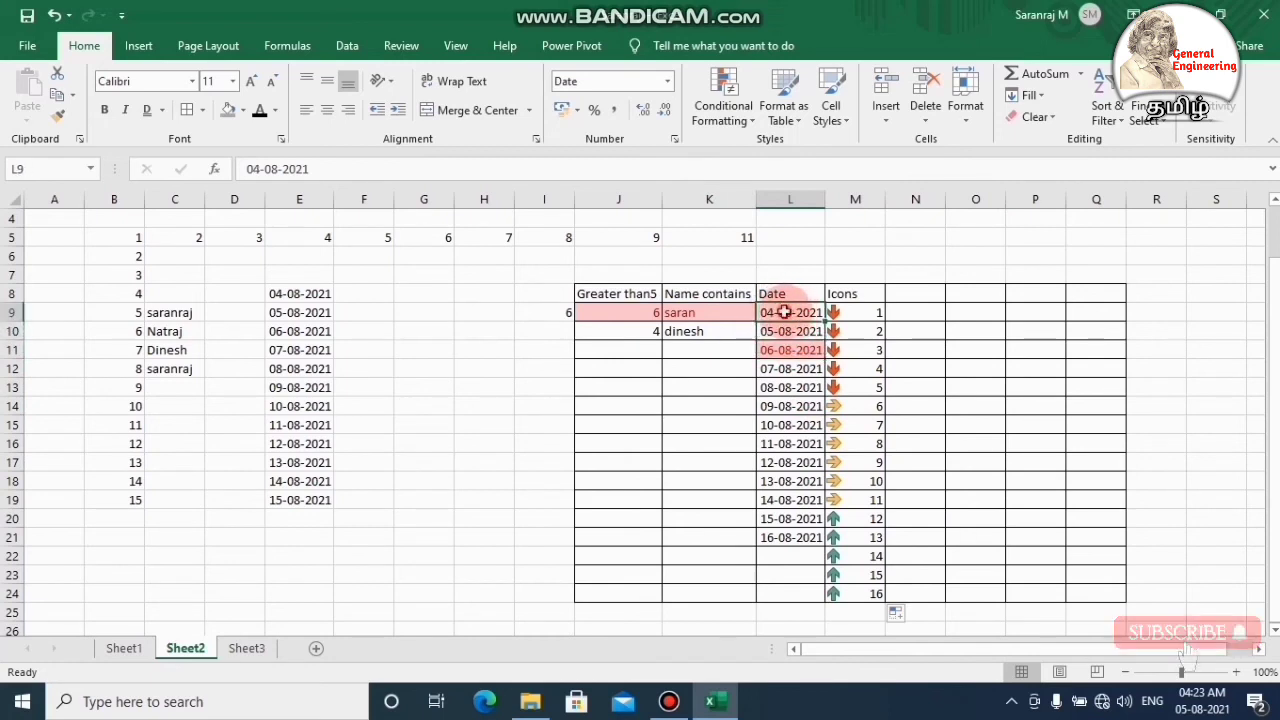
{"action": "left_click_drag", "start_coordinate": [785, 312], "coordinate": [806, 552]}
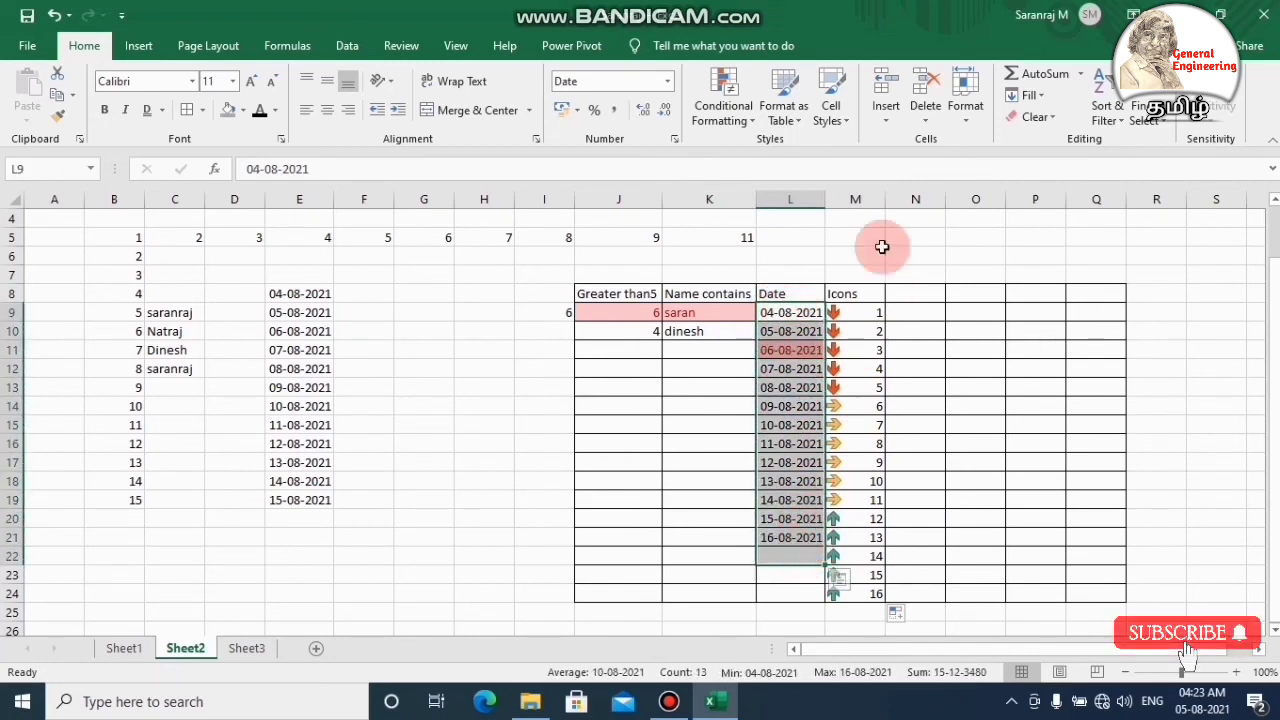
Clear Rules from Selected Cells on L9:L22 so 06-08-2021 loses its red fill
{"action": "left_click", "coordinate": [737, 110]}
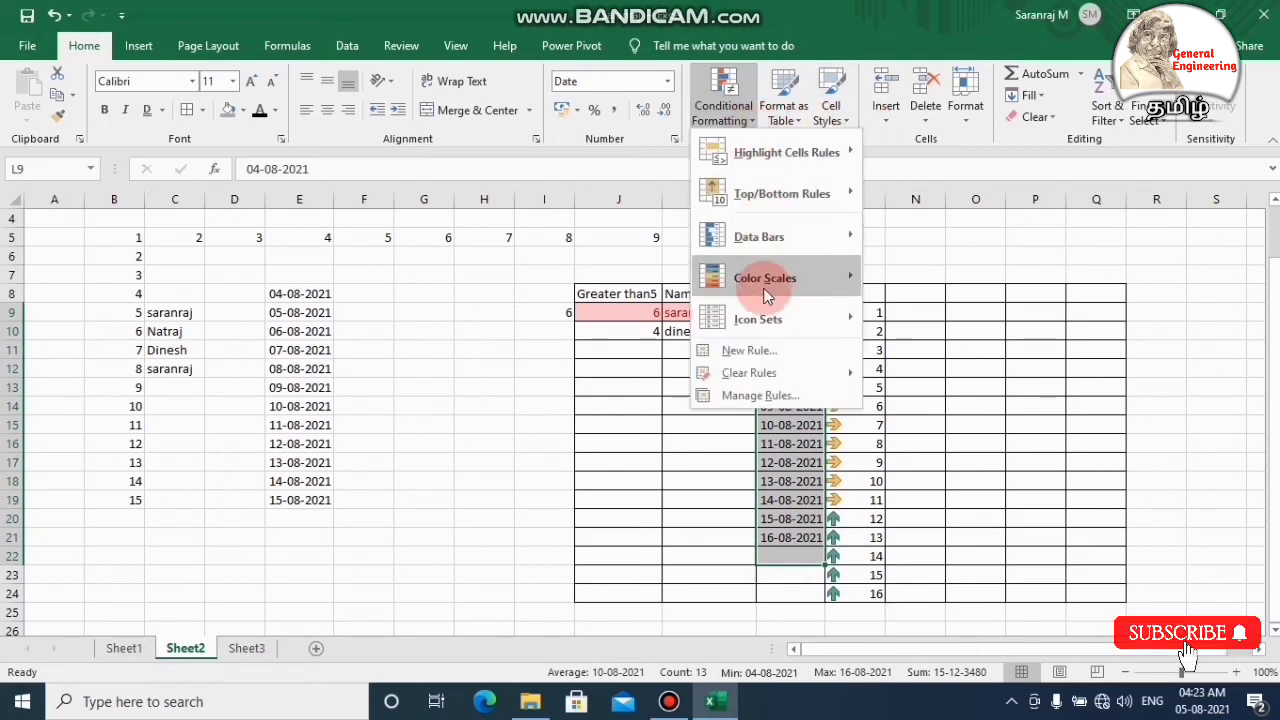
{"action": "left_click", "coordinate": [751, 375]}
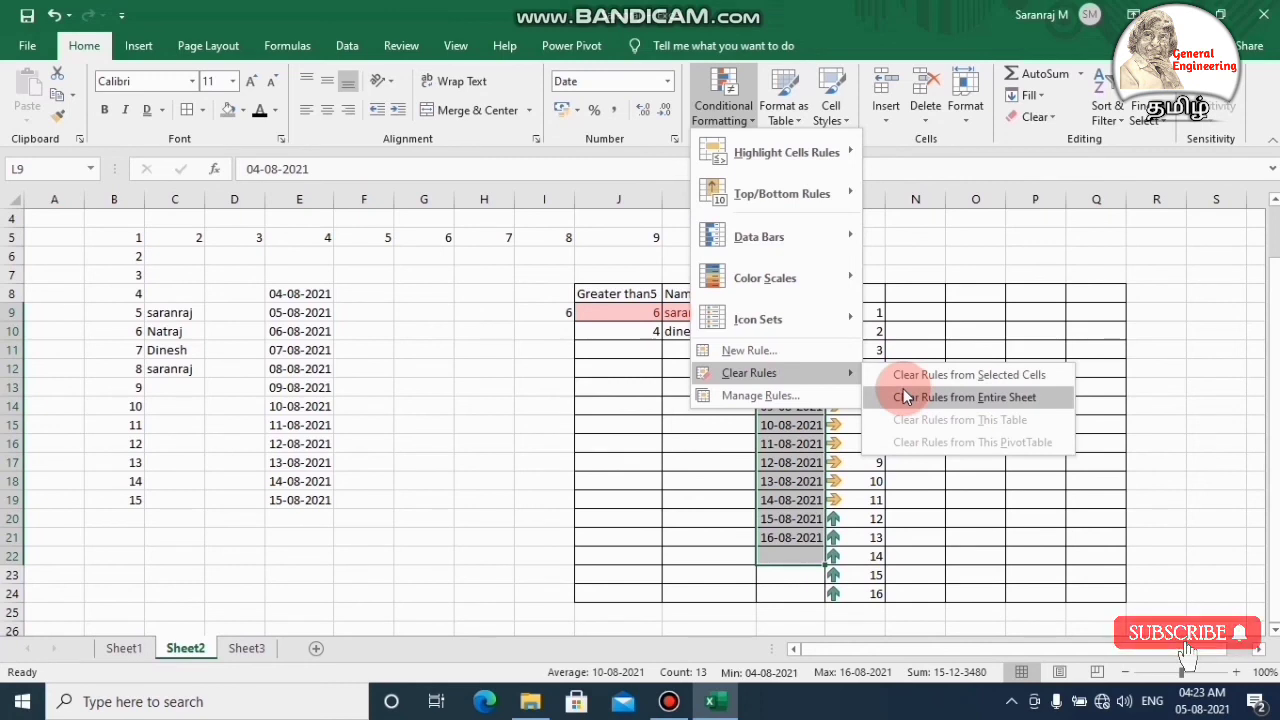
{"action": "left_click", "coordinate": [906, 373]}
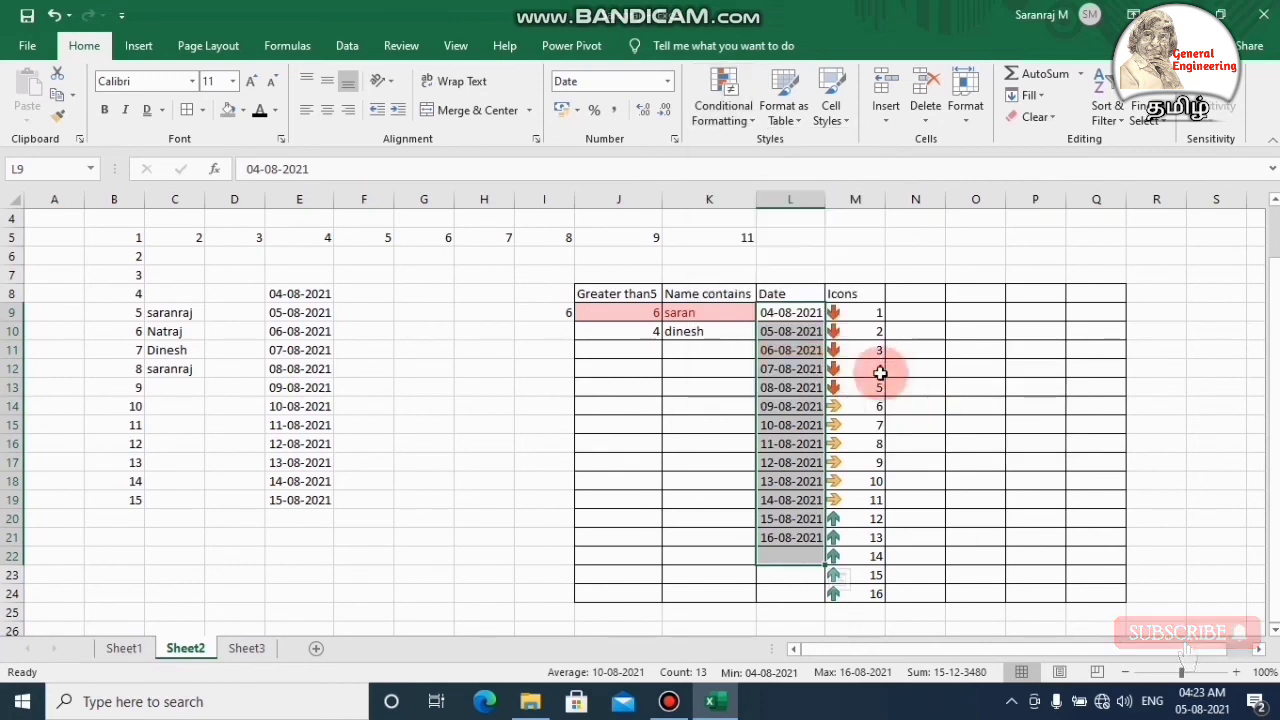
{"action": "left_click", "coordinate": [779, 397]}
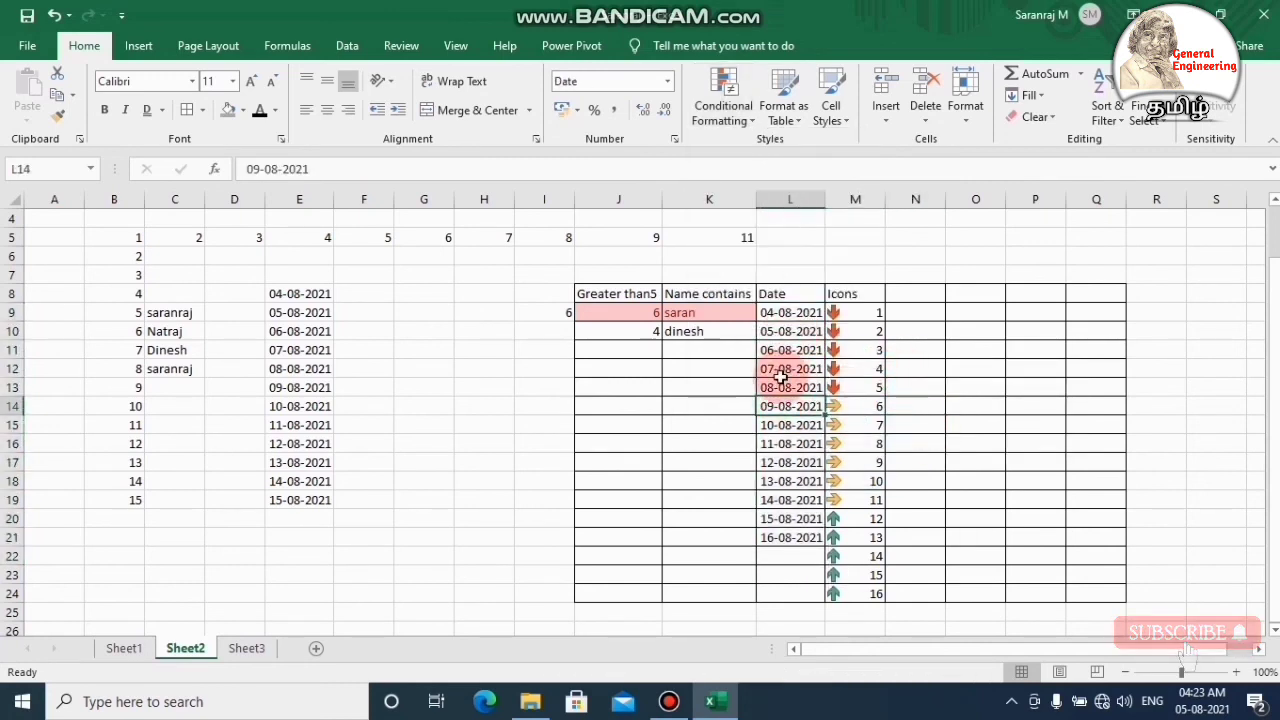
{"action": "left_click_drag", "start_coordinate": [788, 318], "coordinate": [797, 515]}
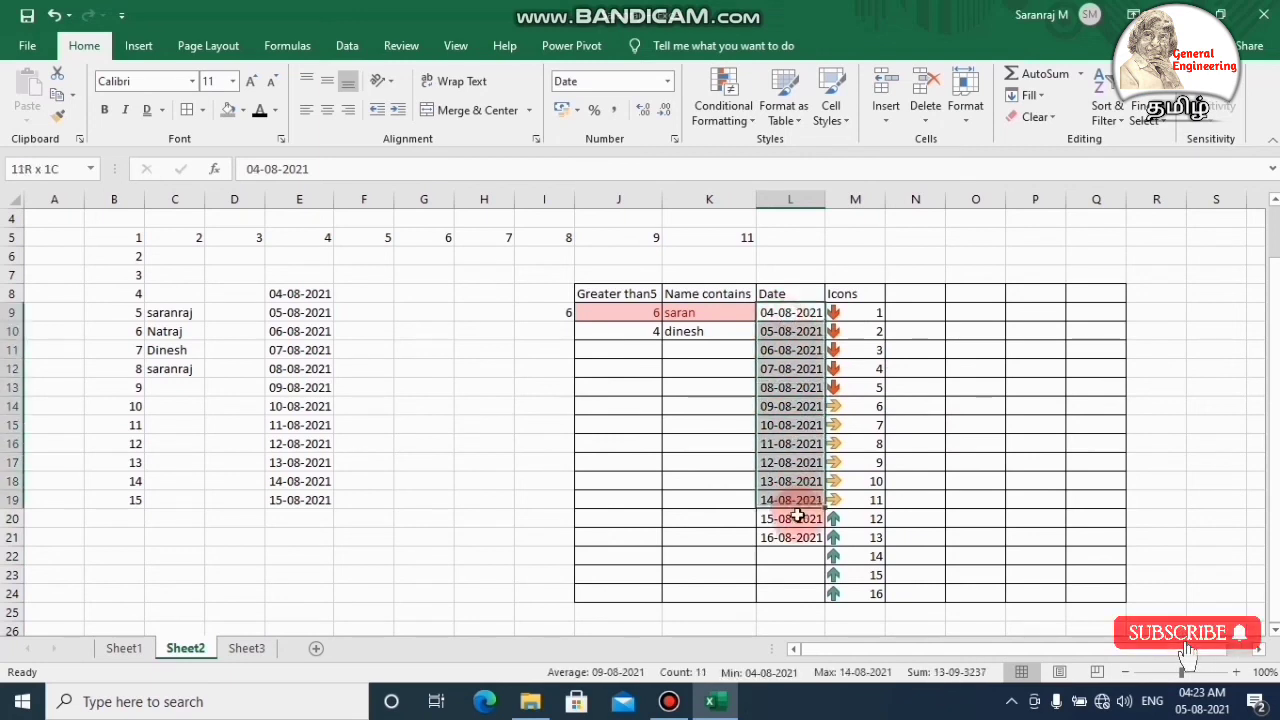
{"action": "left_click", "coordinate": [850, 349]}
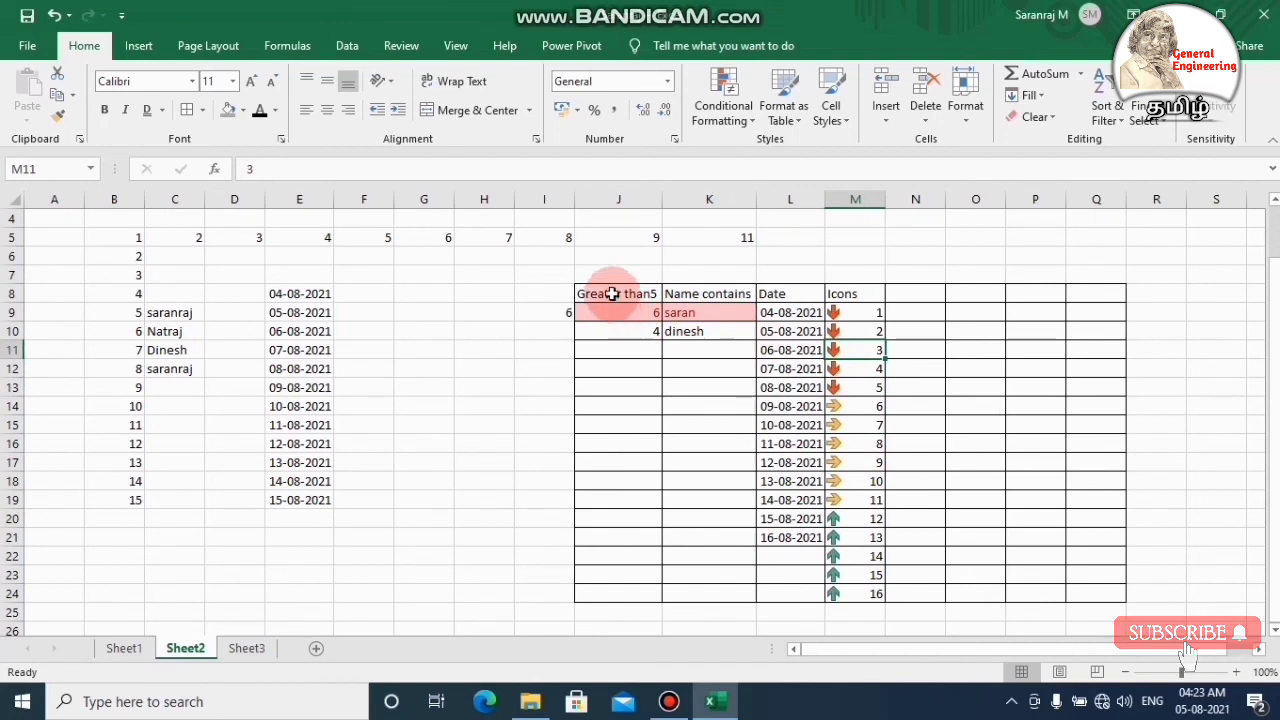
Select J8:Q24 and clear all its conditional formatting rules, removing highlights and arrows
{"action": "left_click_drag", "start_coordinate": [612, 293], "coordinate": [1075, 596]}
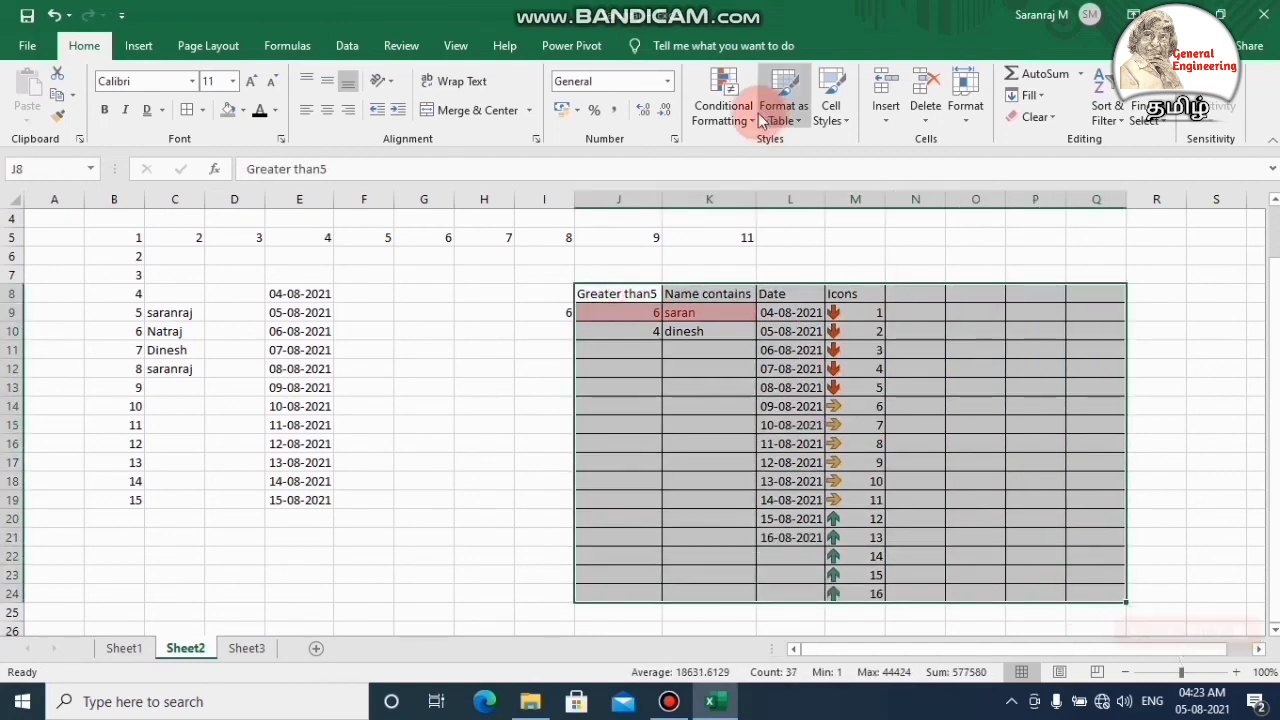
{"action": "left_click", "coordinate": [727, 108]}
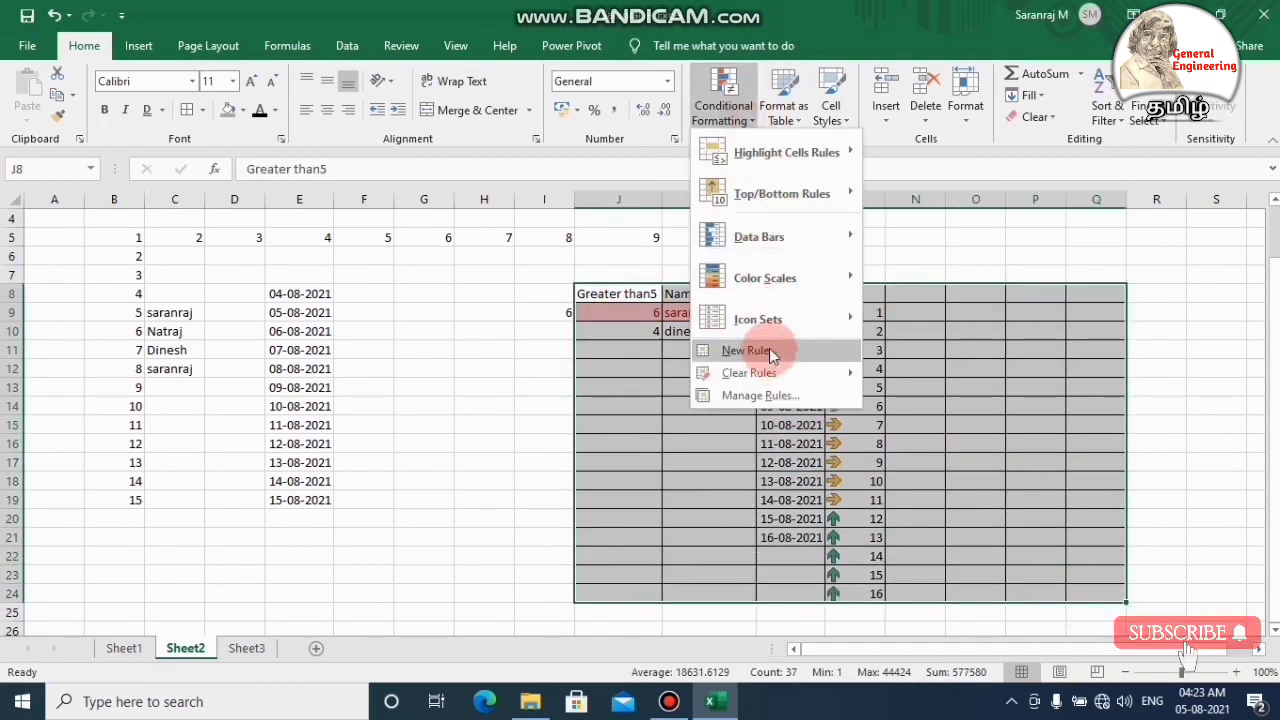
{"action": "left_click", "coordinate": [920, 371]}
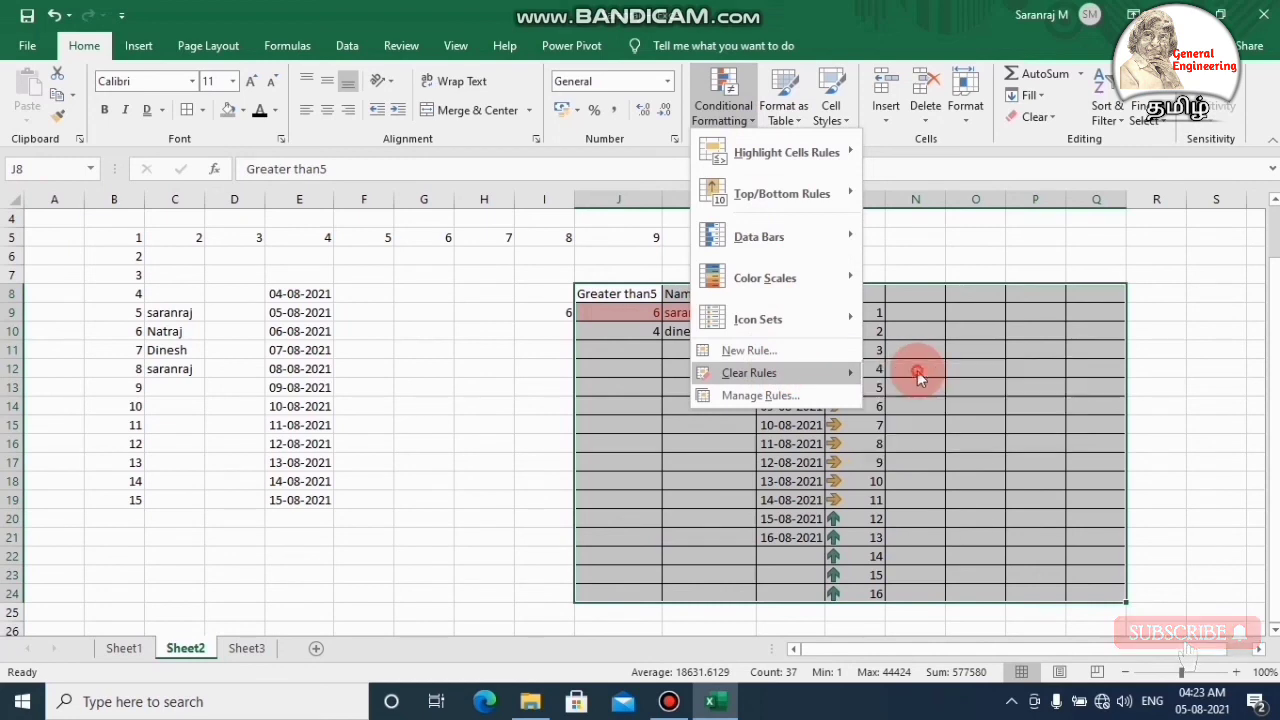
{"action": "left_click", "coordinate": [974, 408]}
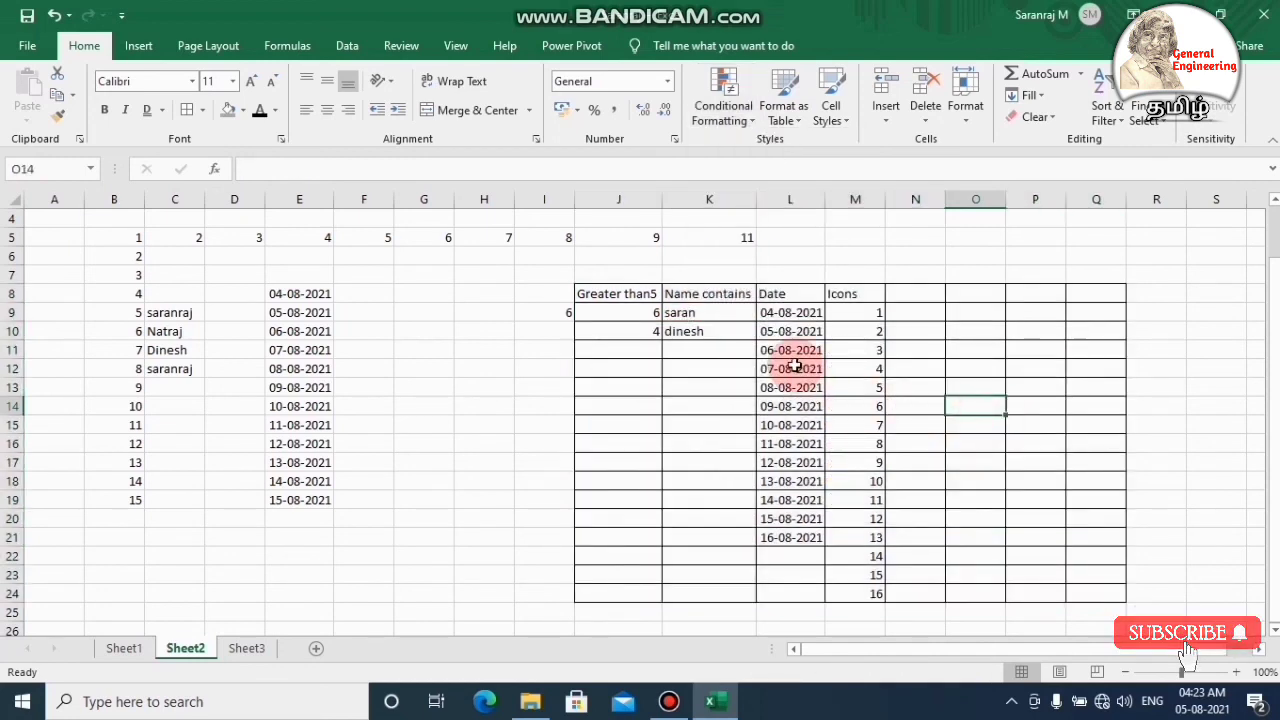
{"action": "left_click", "coordinate": [697, 370]}
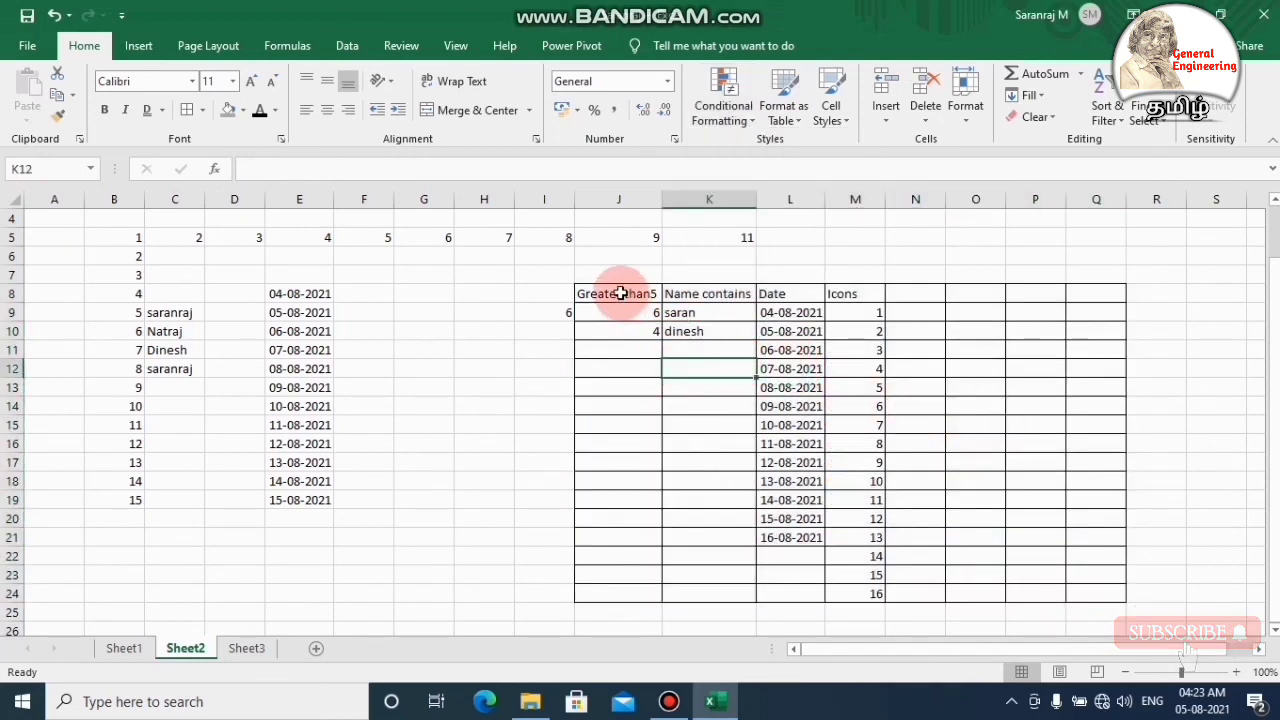
{"action": "left_click", "coordinate": [786, 369]}
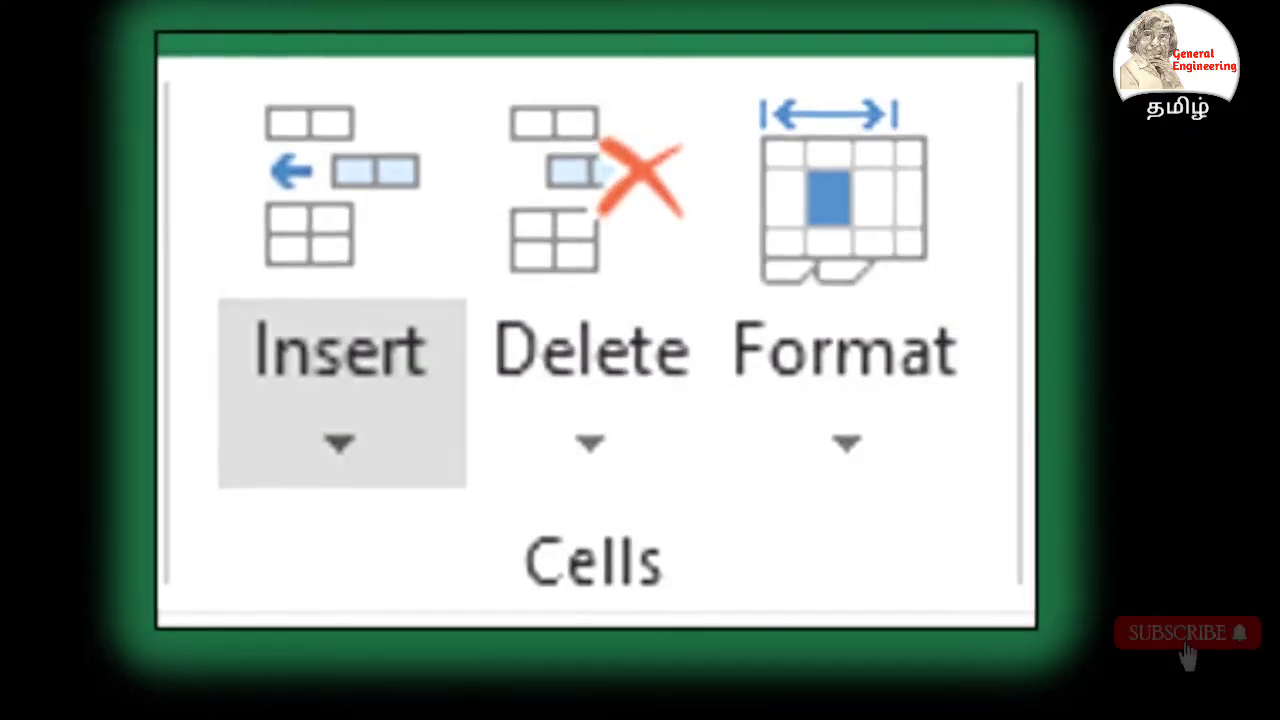